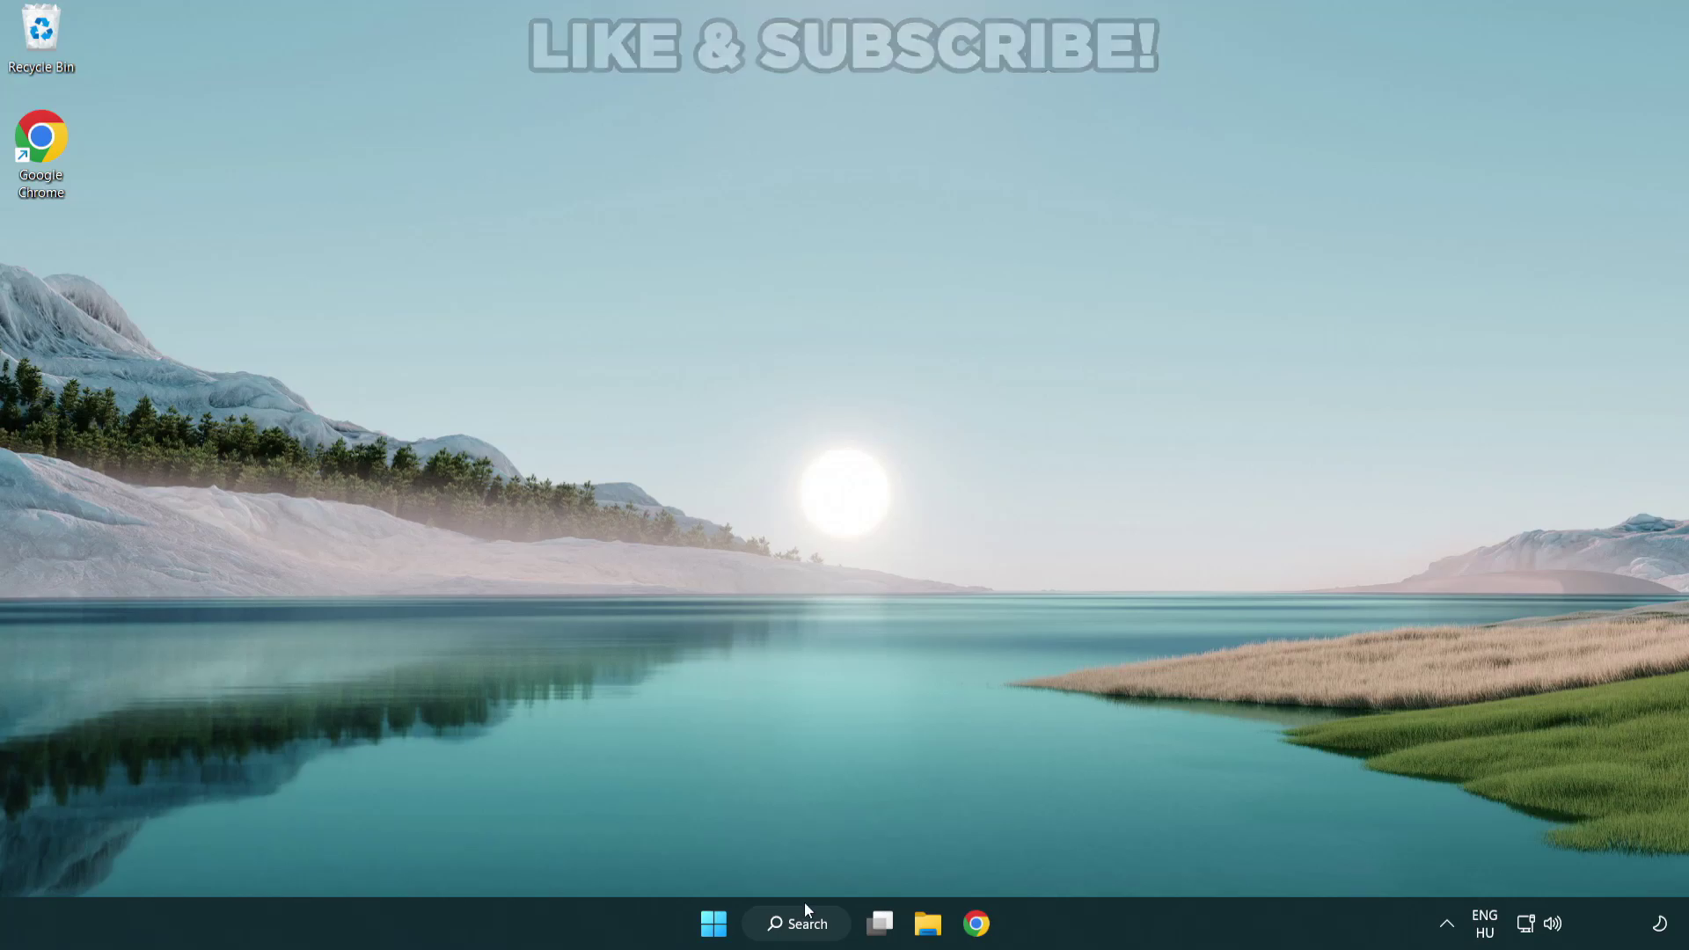
Search Windows for 'device manager' so Device Manager appears as the best match.
left_click(807, 931)
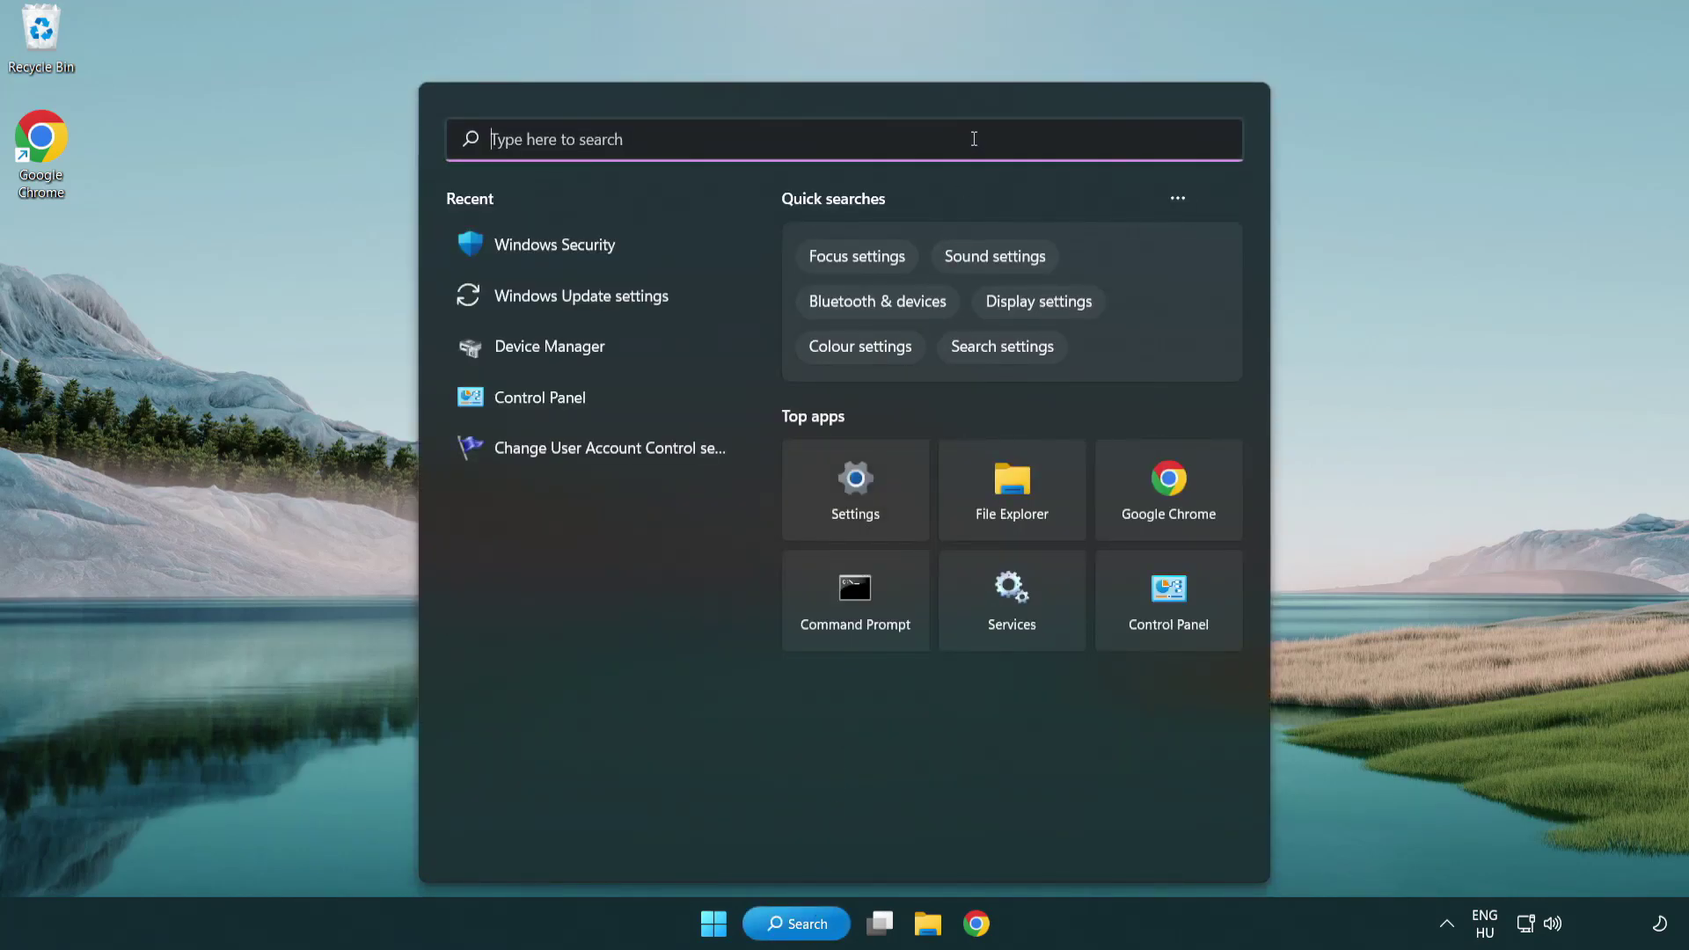
type("device m")
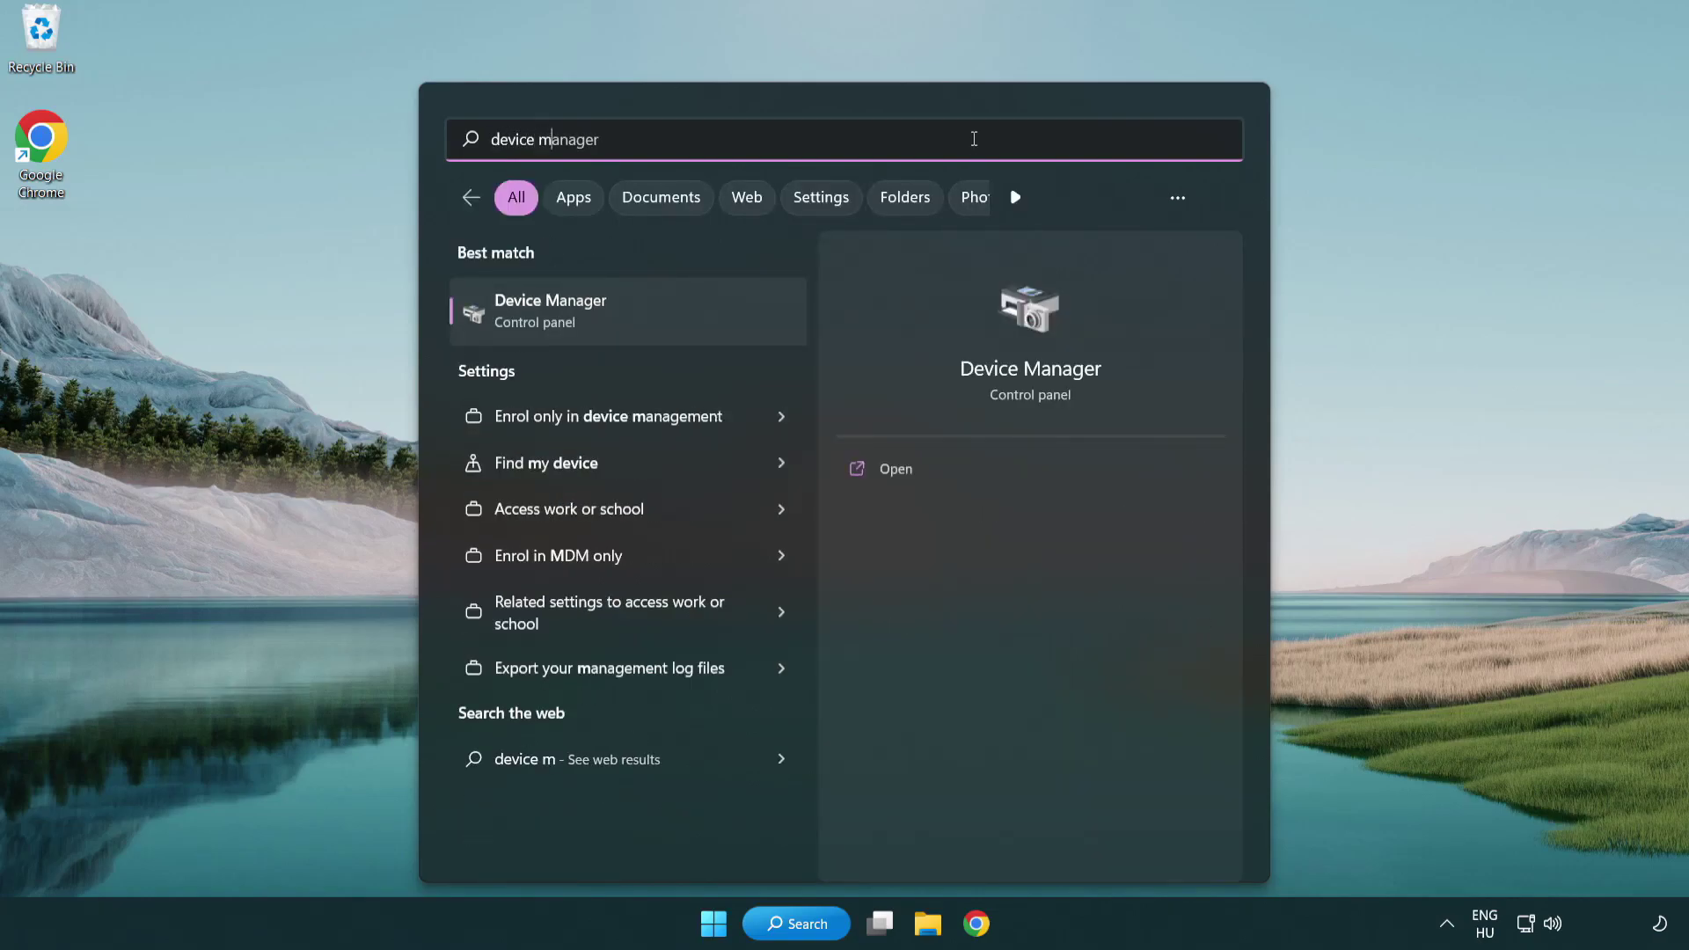
type("anager")
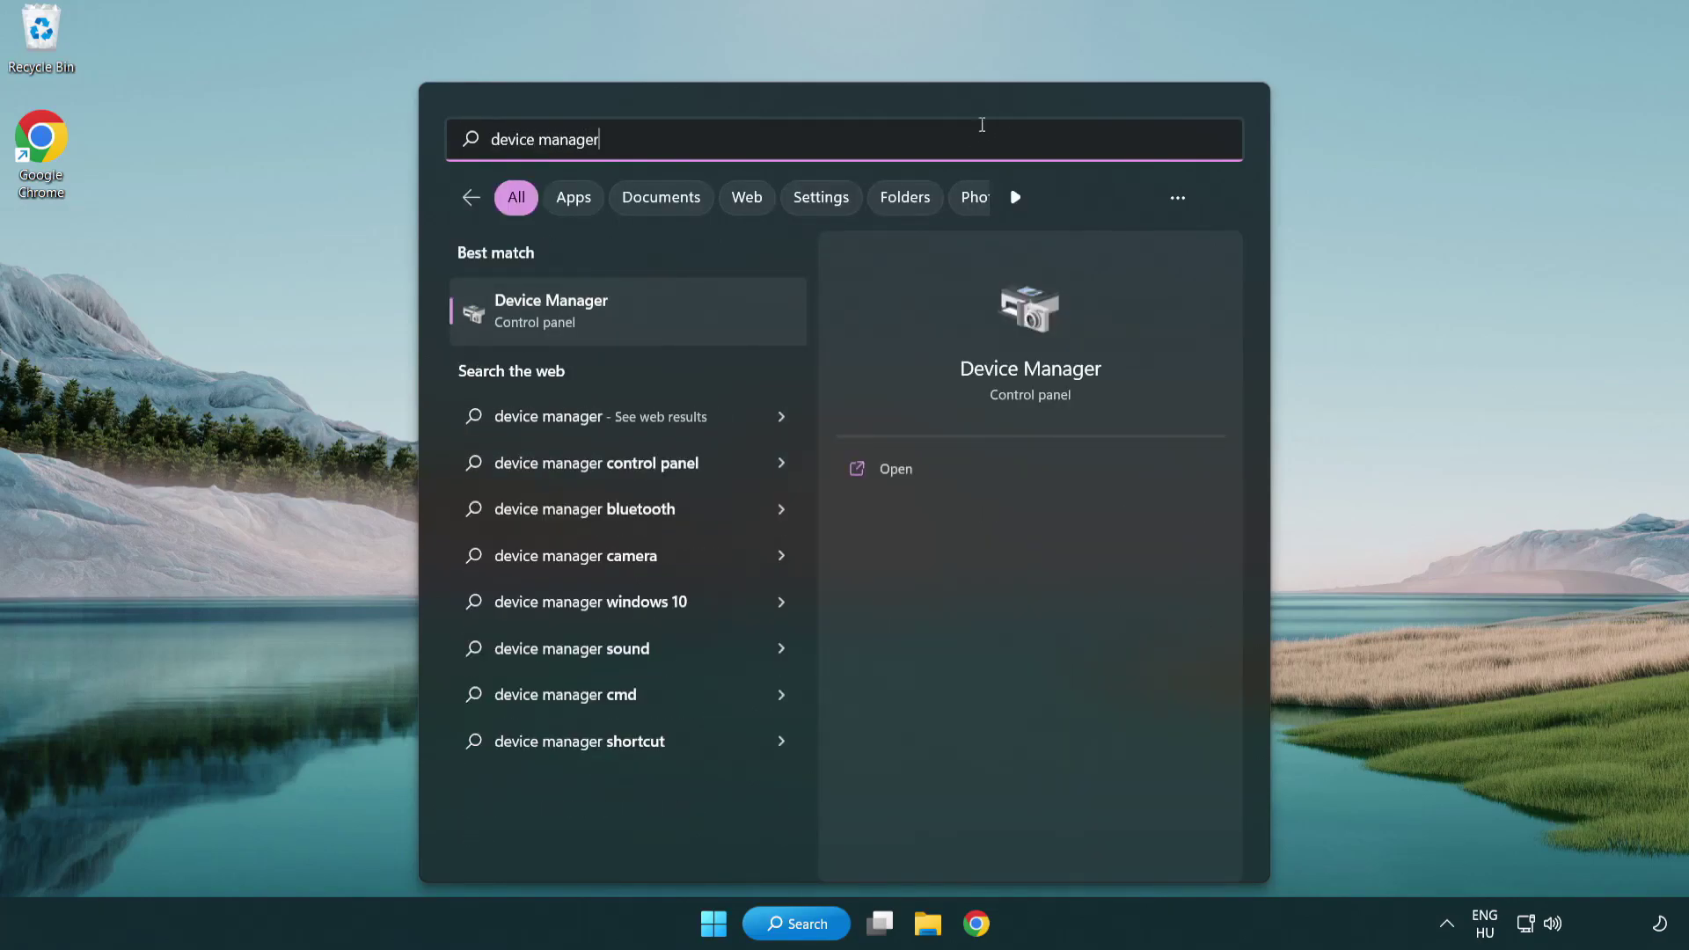
Run an automatic driver update for the VMware SVGA 3D display adapter; the best driver is already installed.
left_click(675, 324)
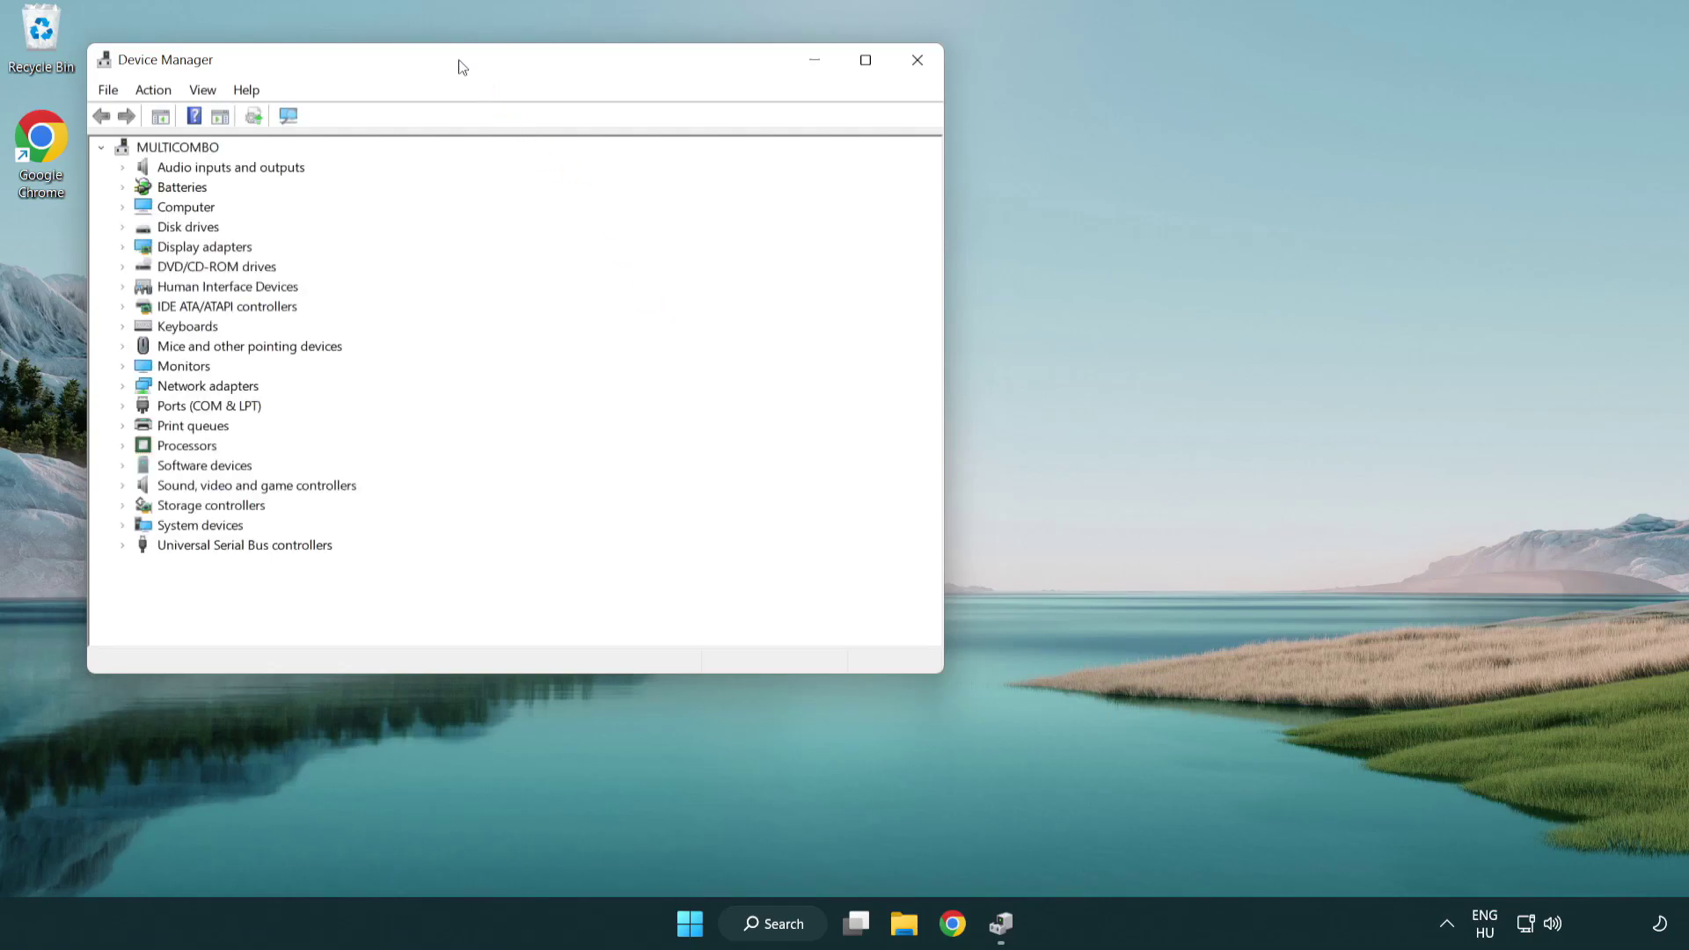
left_click_drag(460, 63, 741, 164)
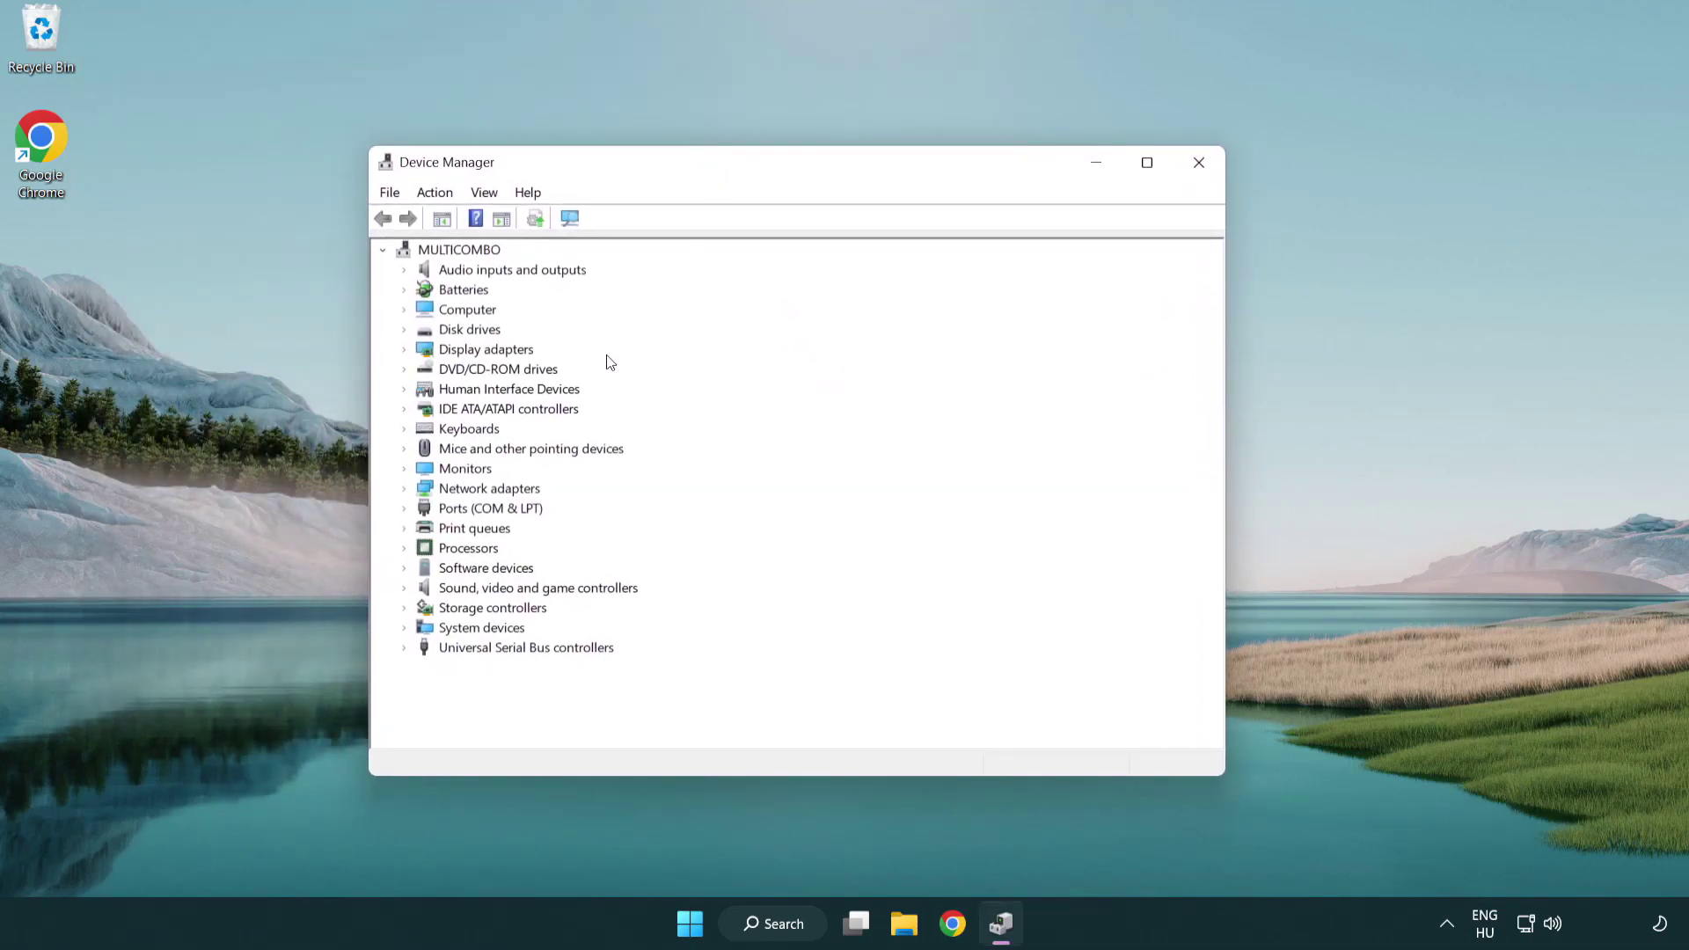
left_click(467, 352)
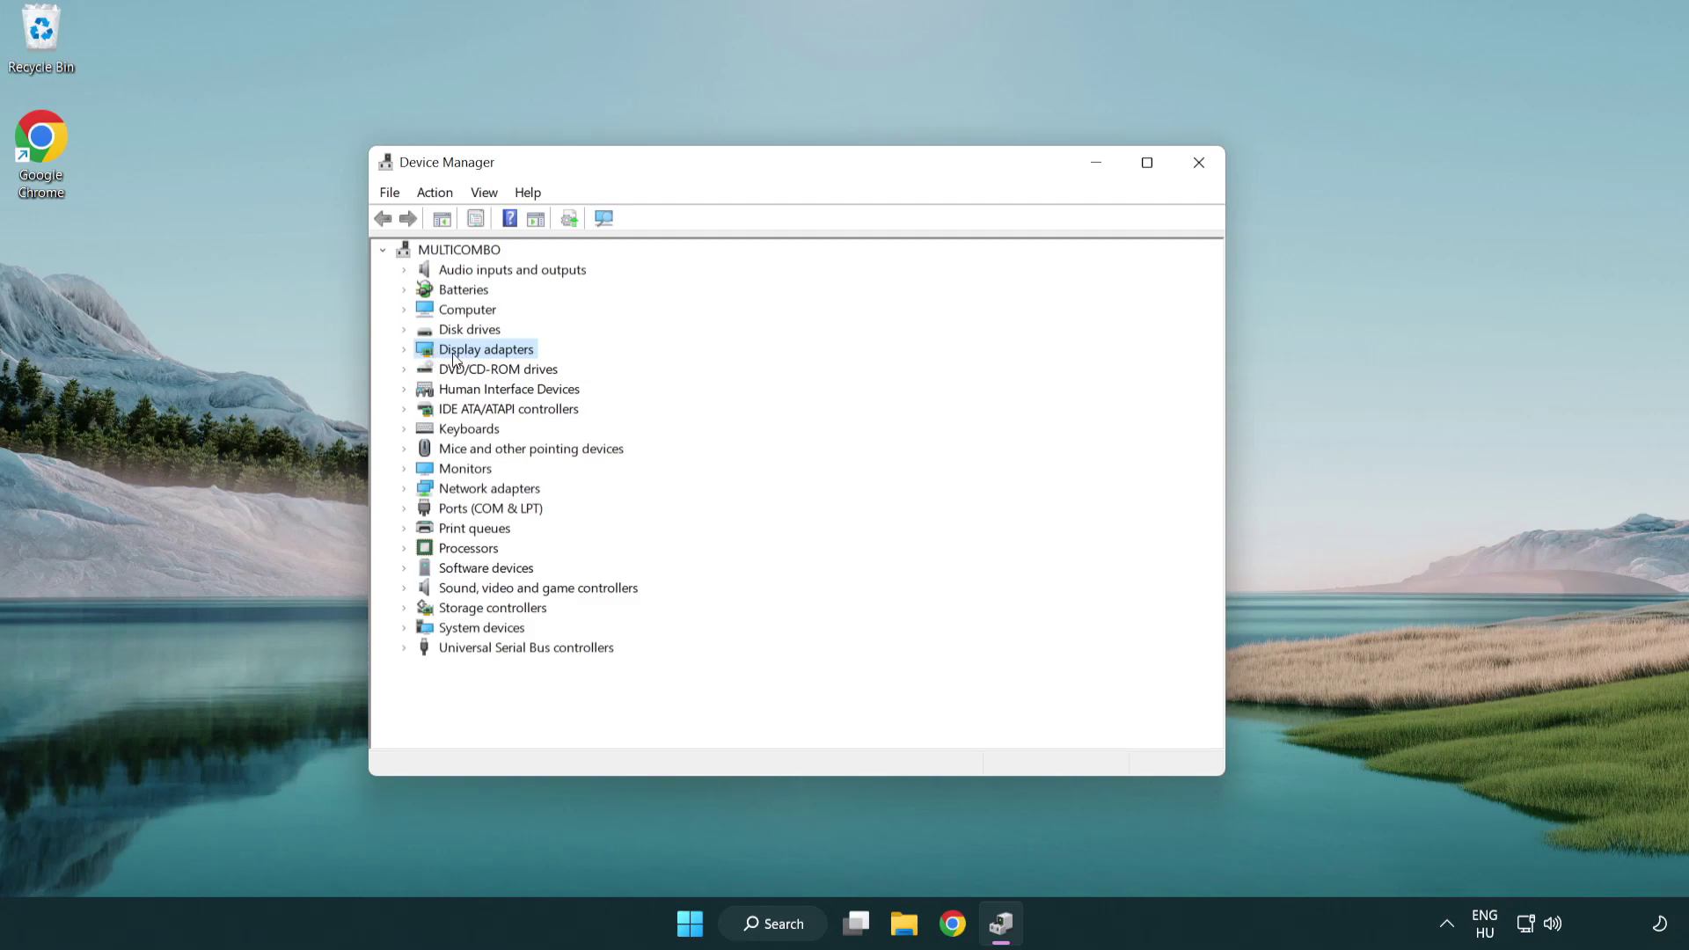
left_click(404, 352)
left_click(475, 371)
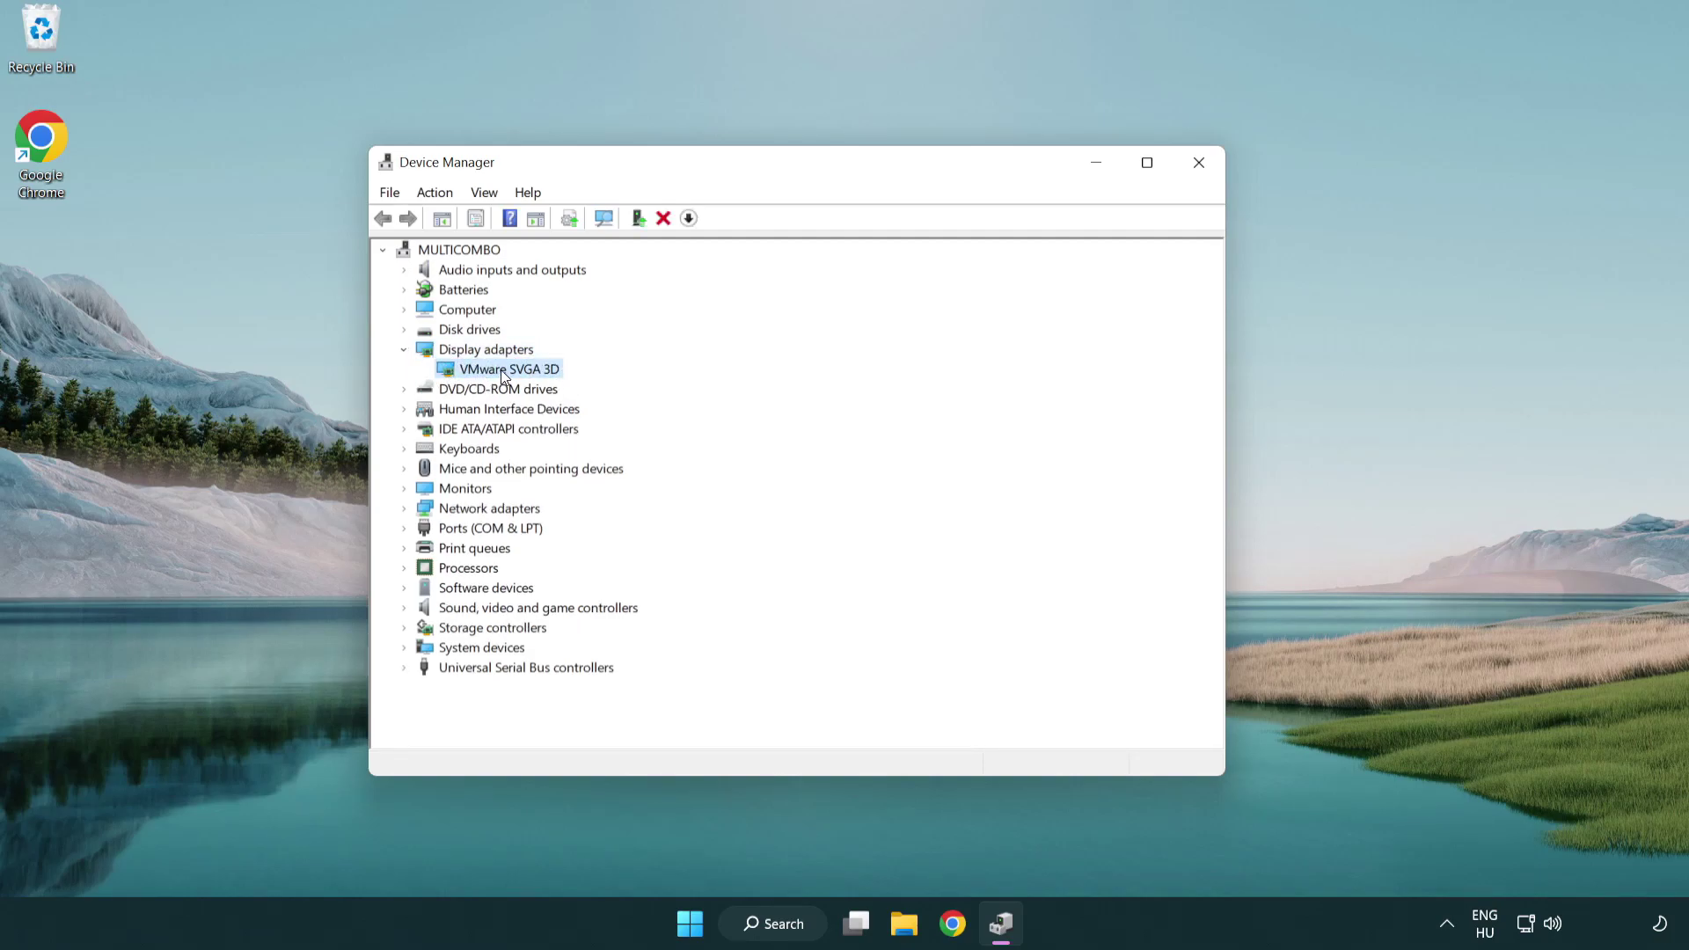
right_click(500, 371)
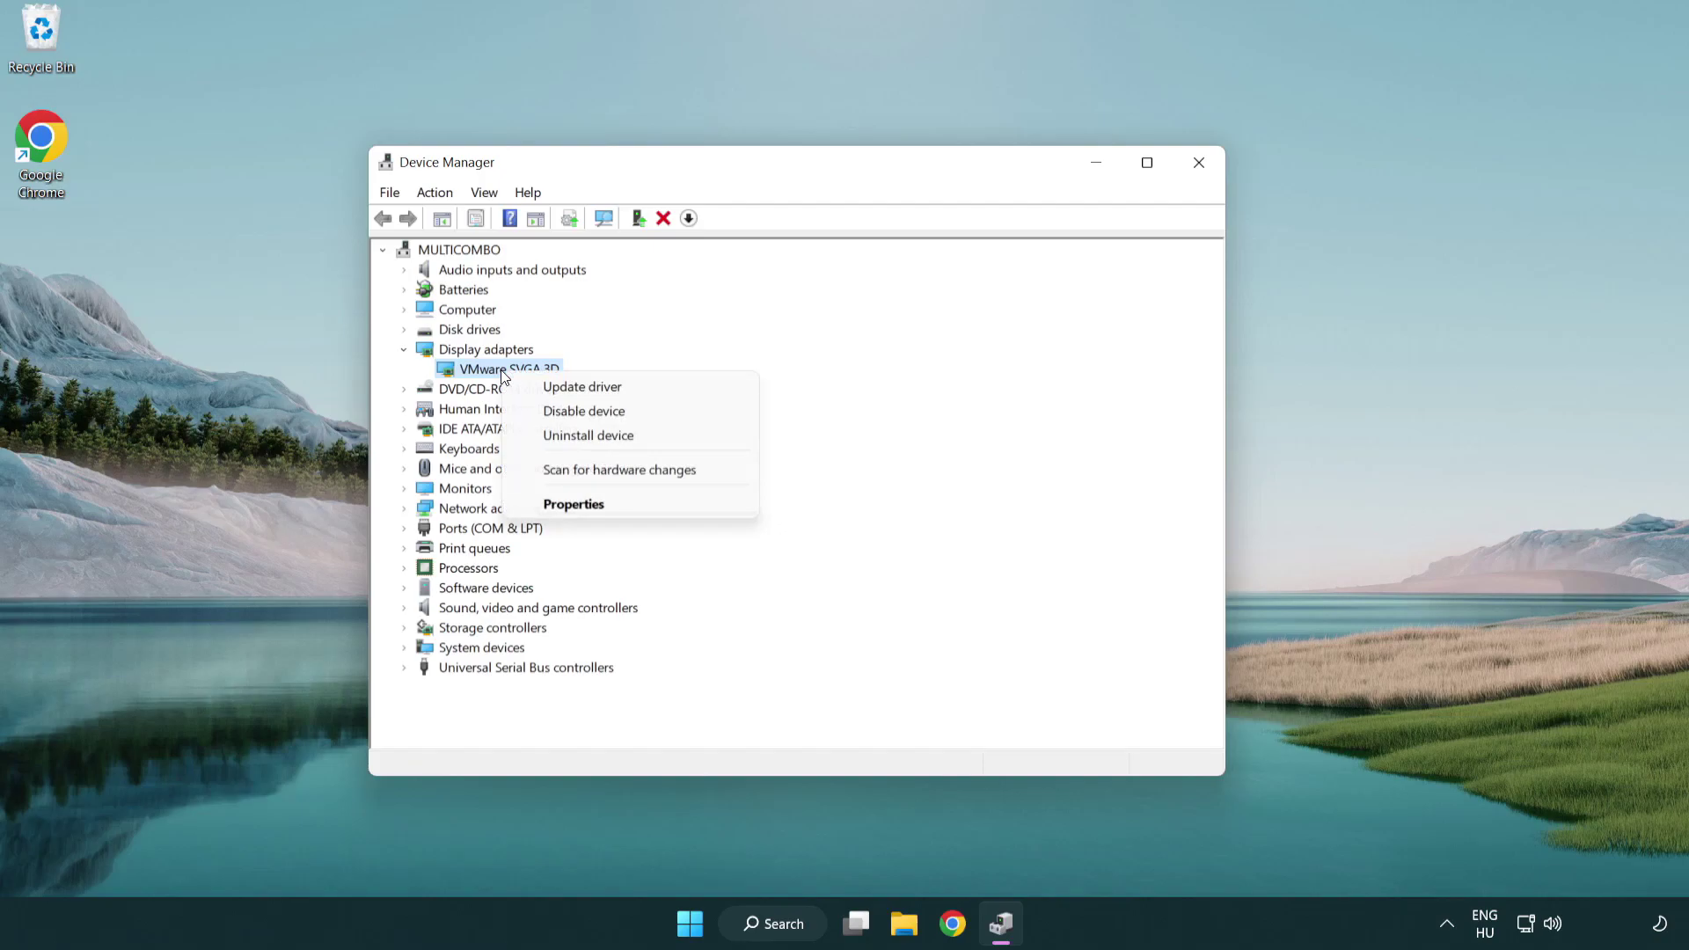
left_click(666, 388)
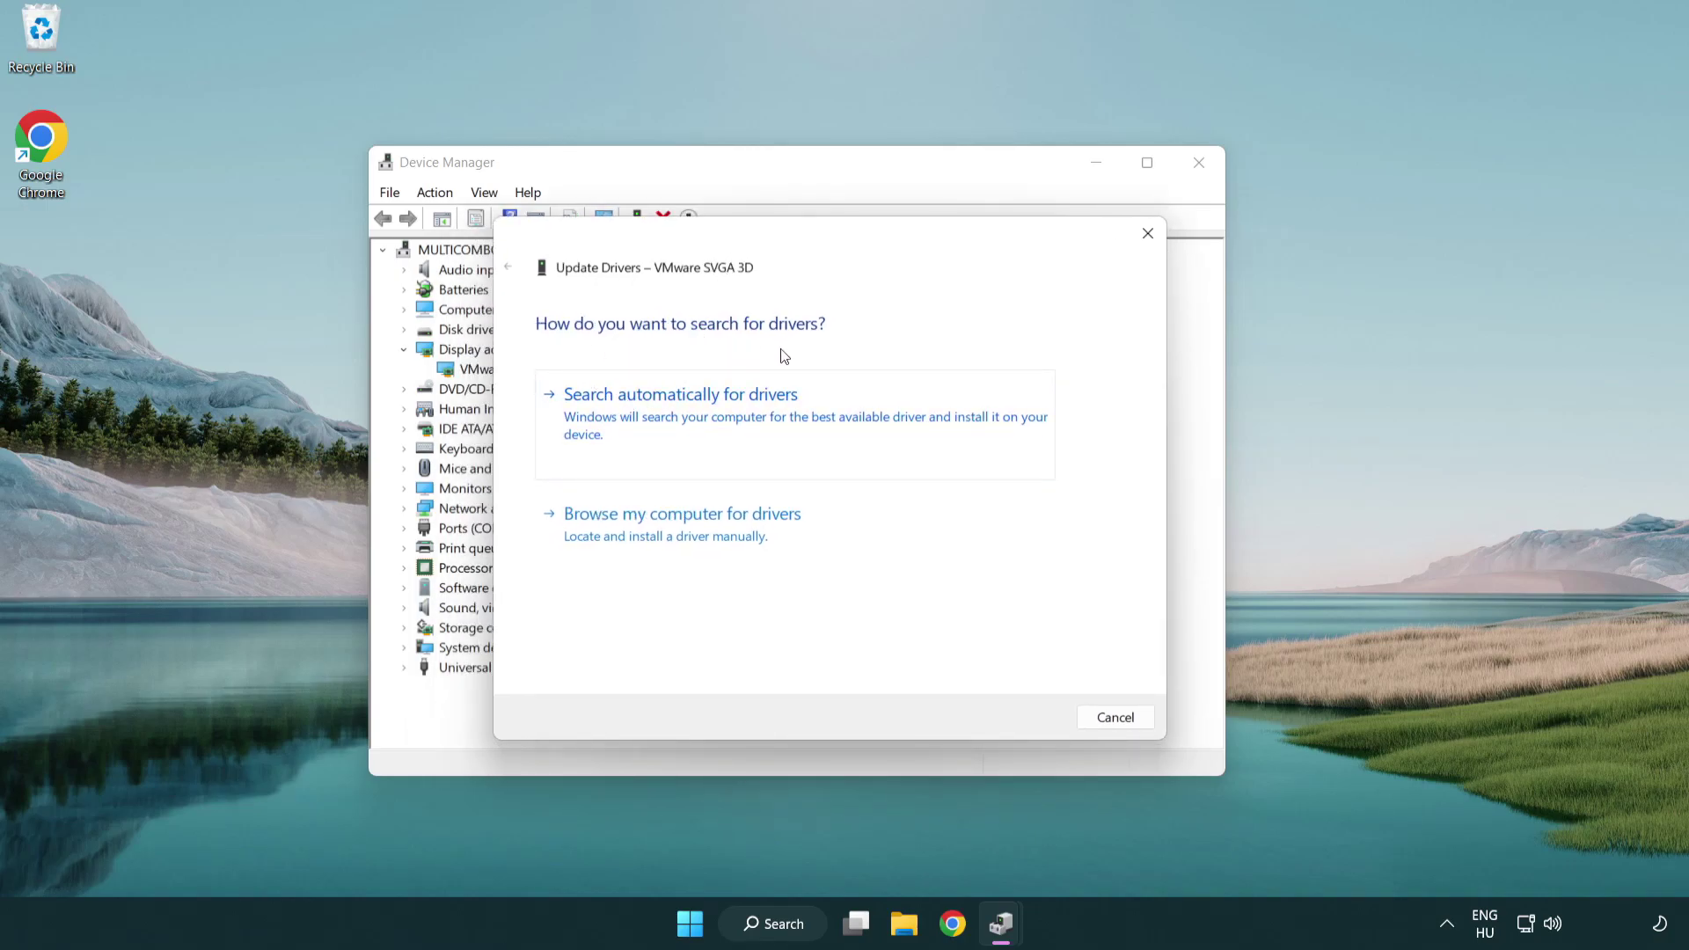
left_click(742, 409)
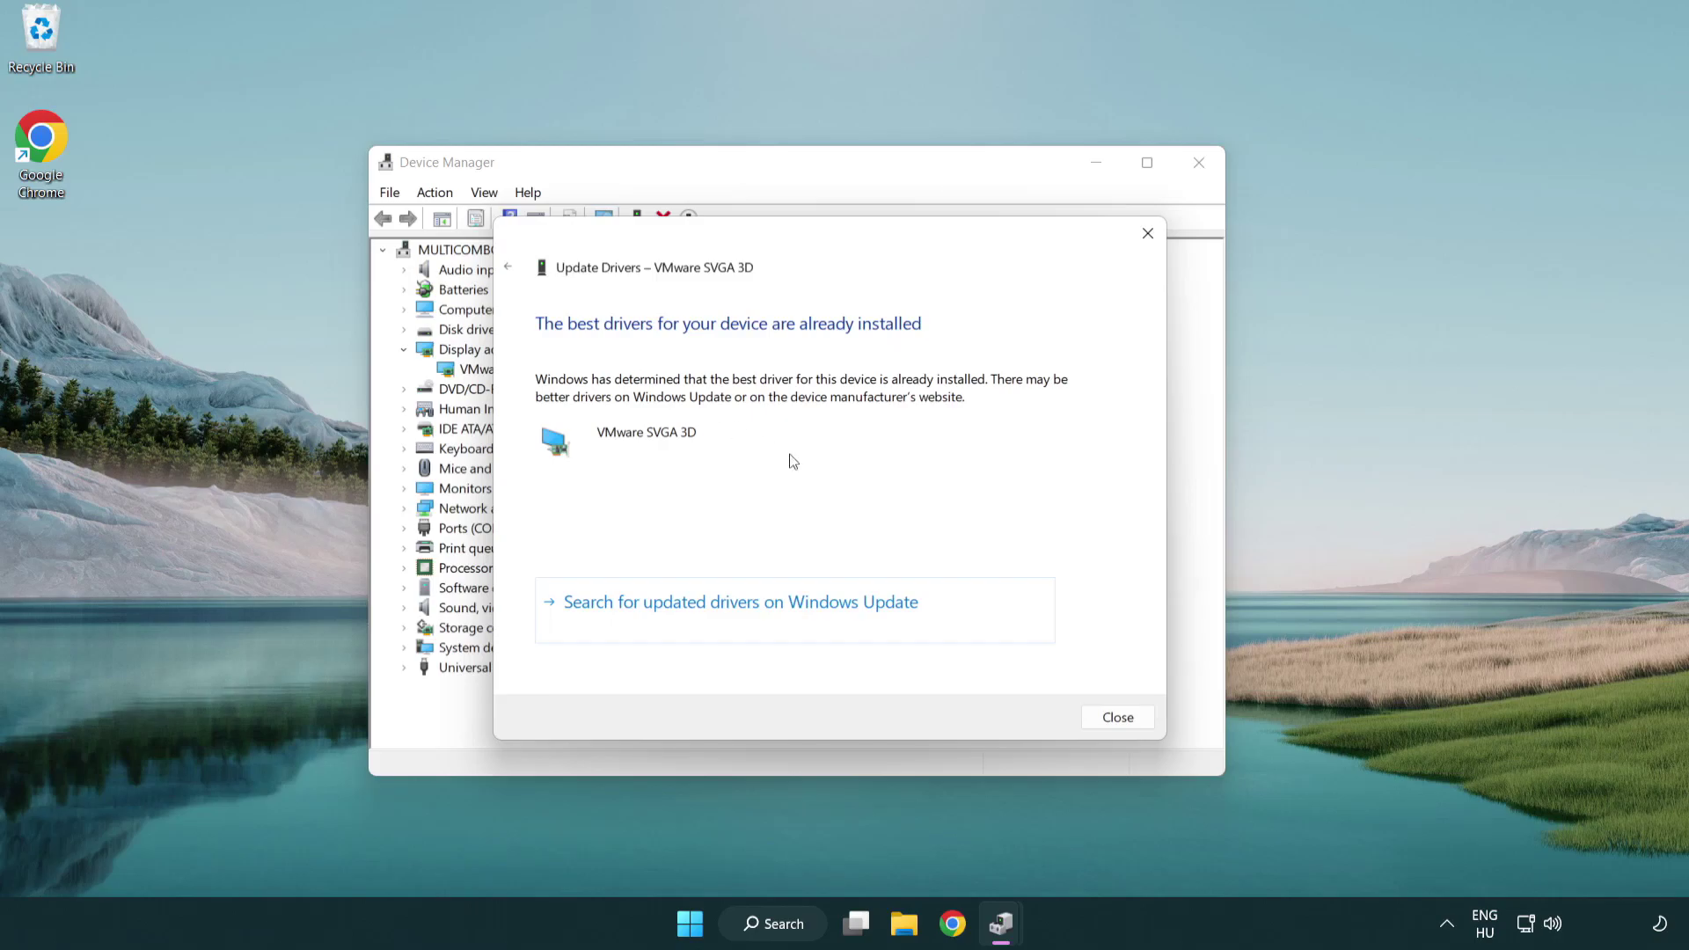
left_click(1119, 718)
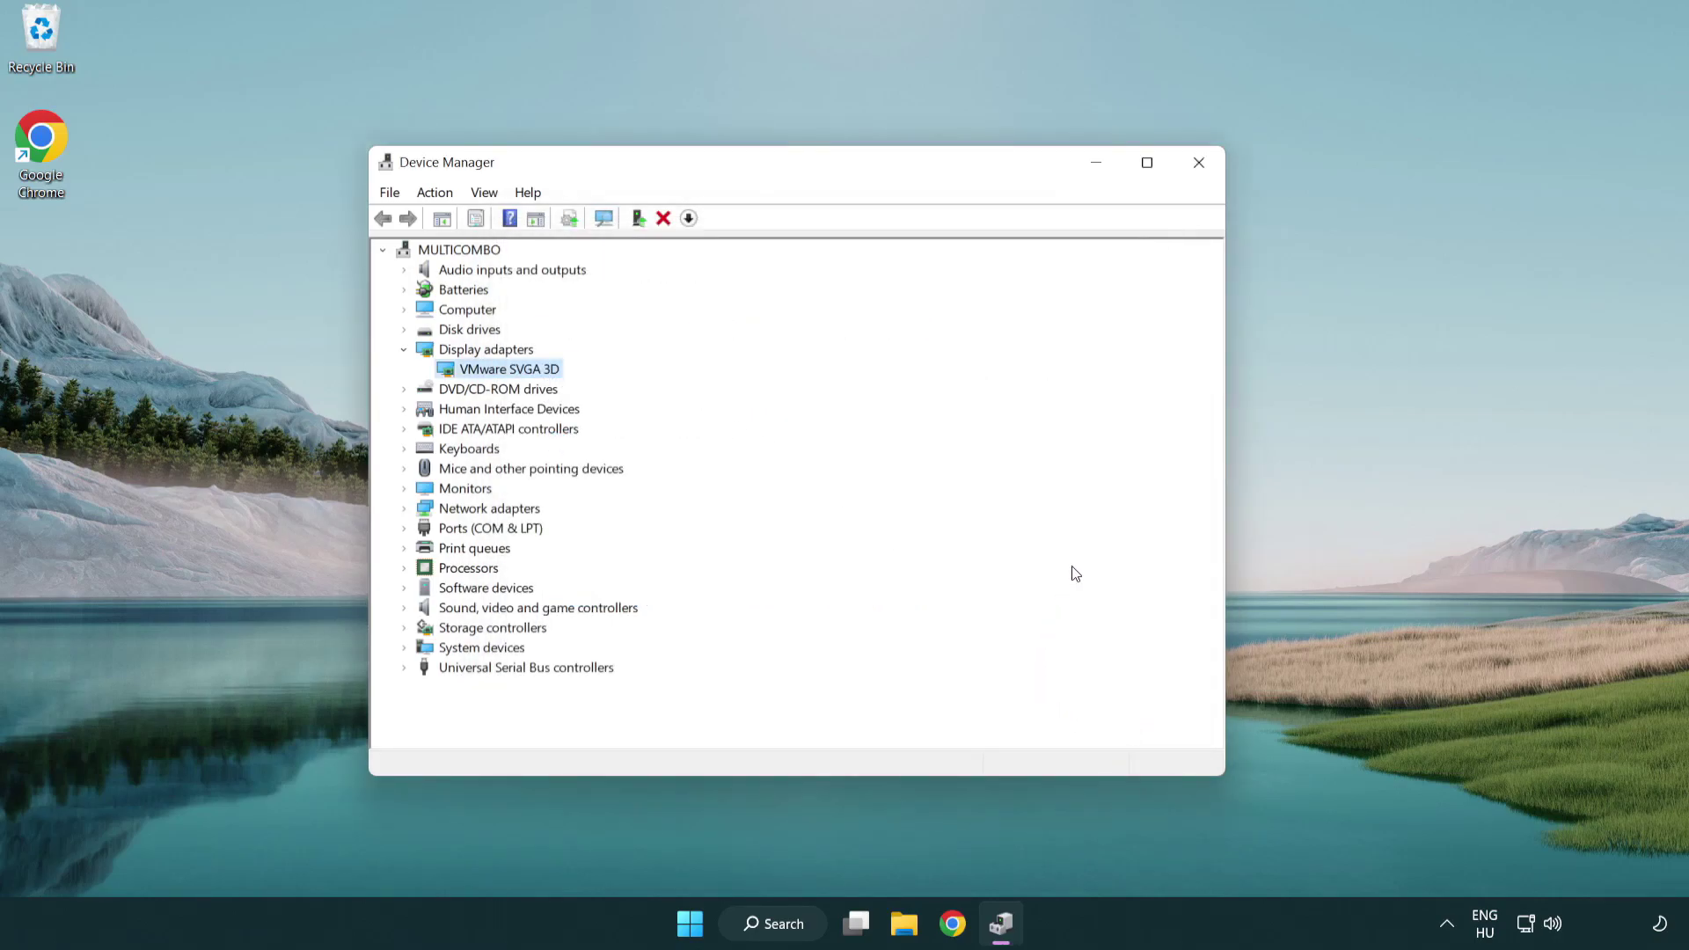
Close Device Manager and run a Windows Update check, which reports the PC is up to date.
left_click(1202, 167)
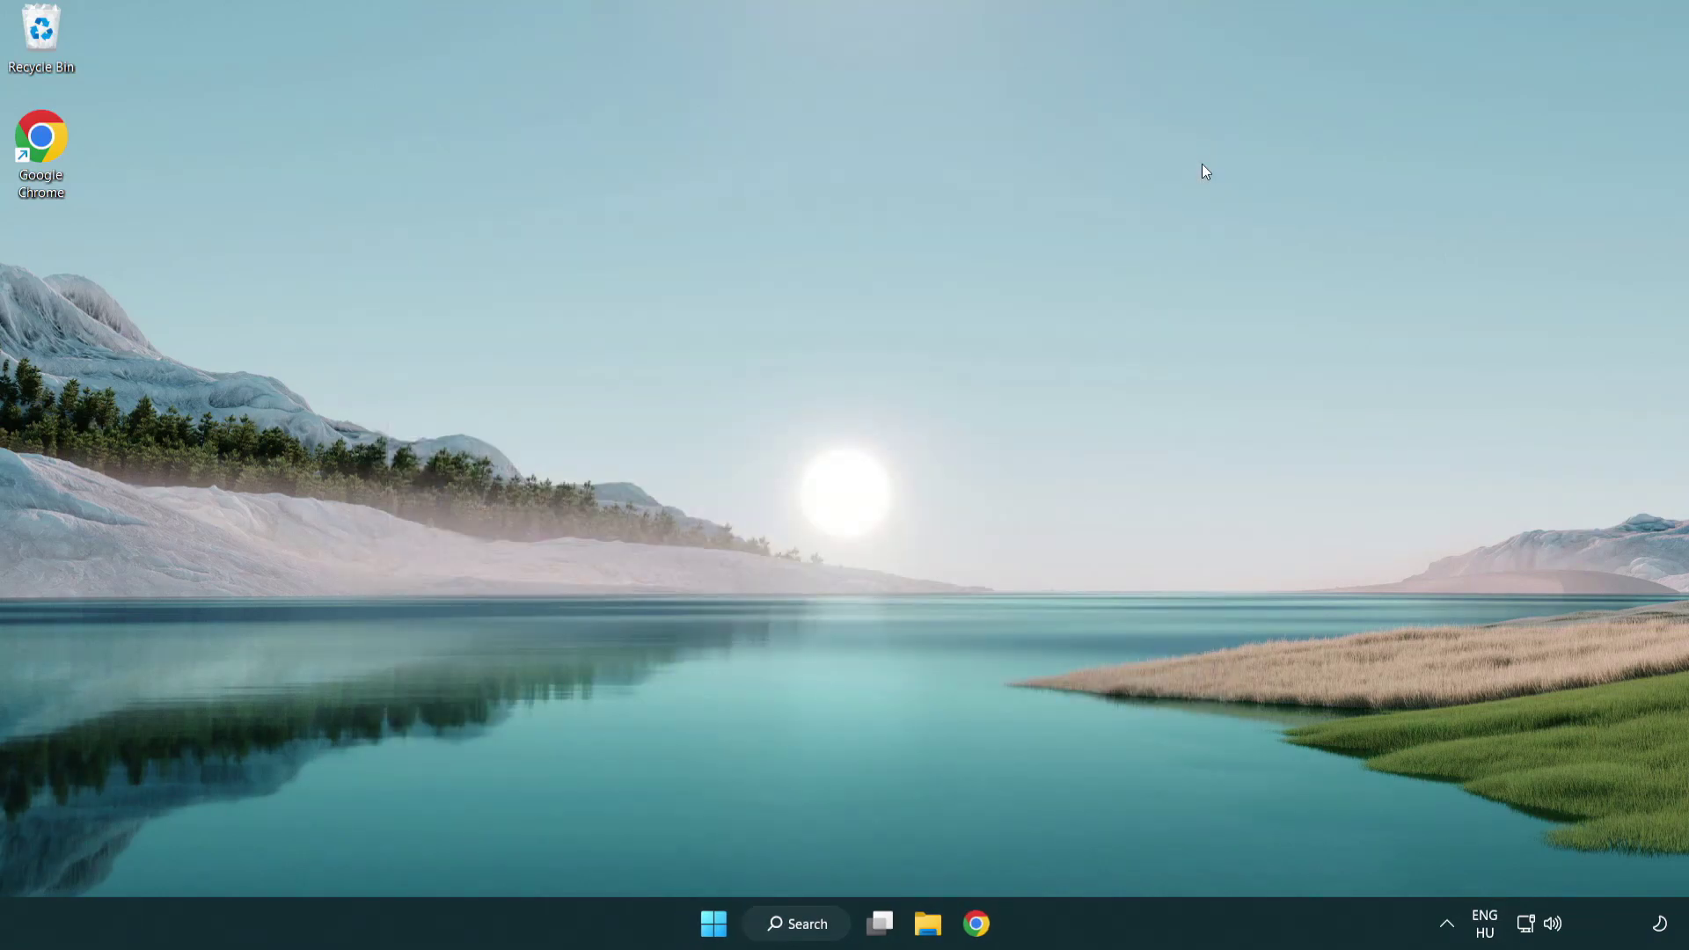
left_click(813, 920)
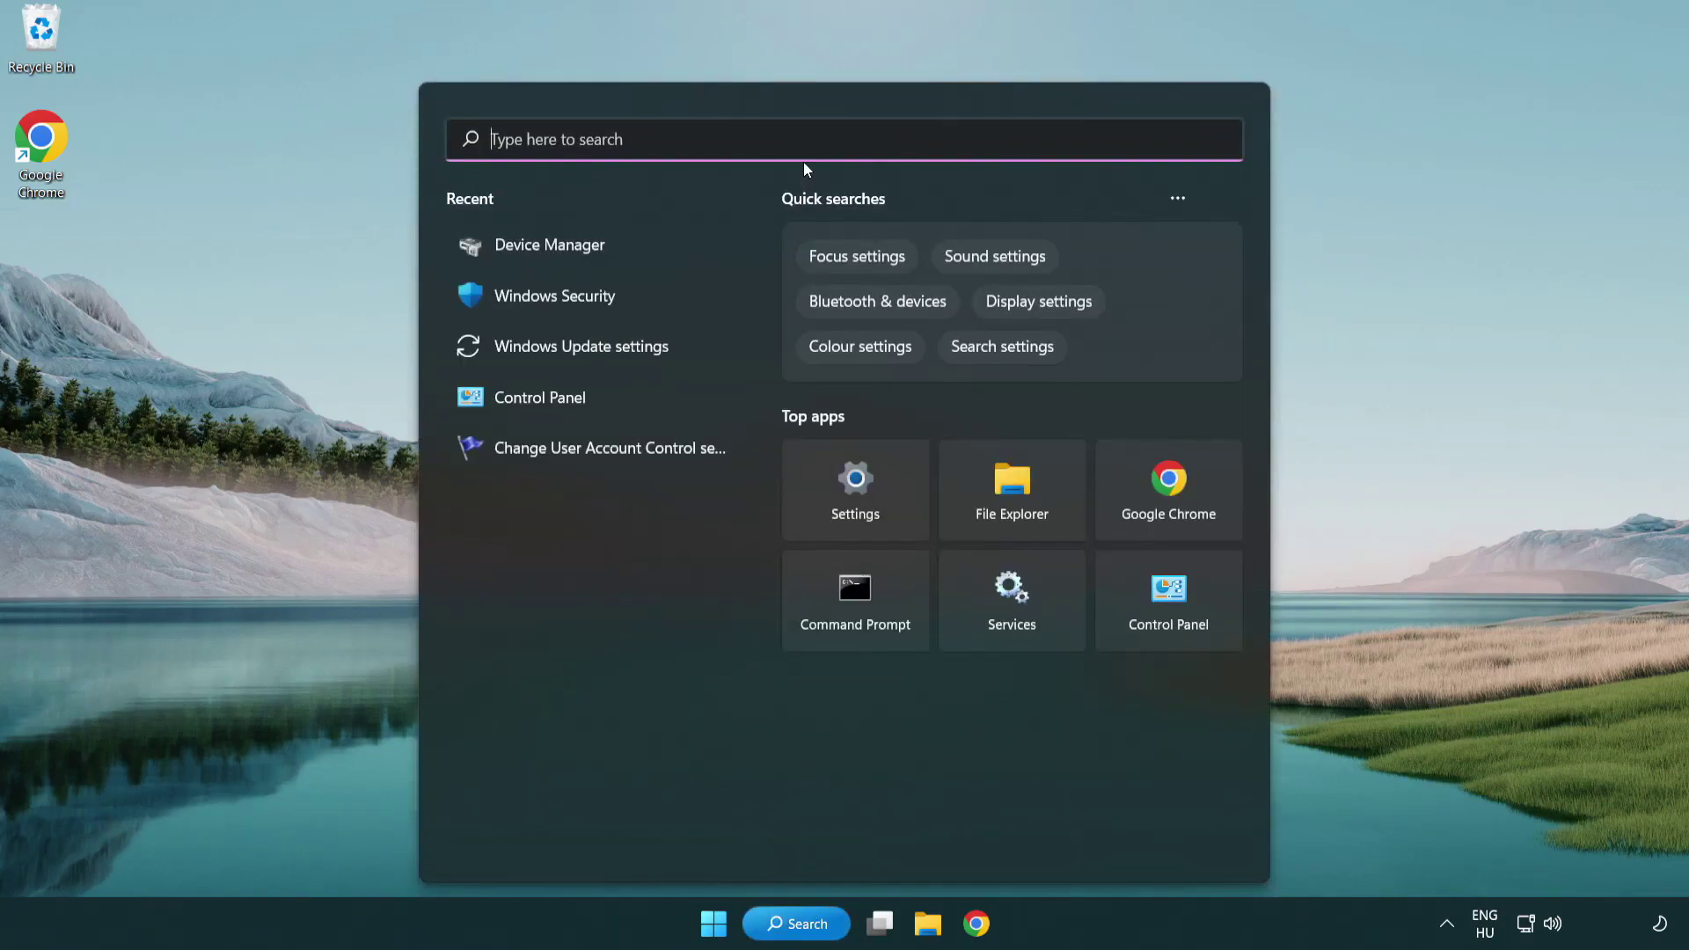
type("update")
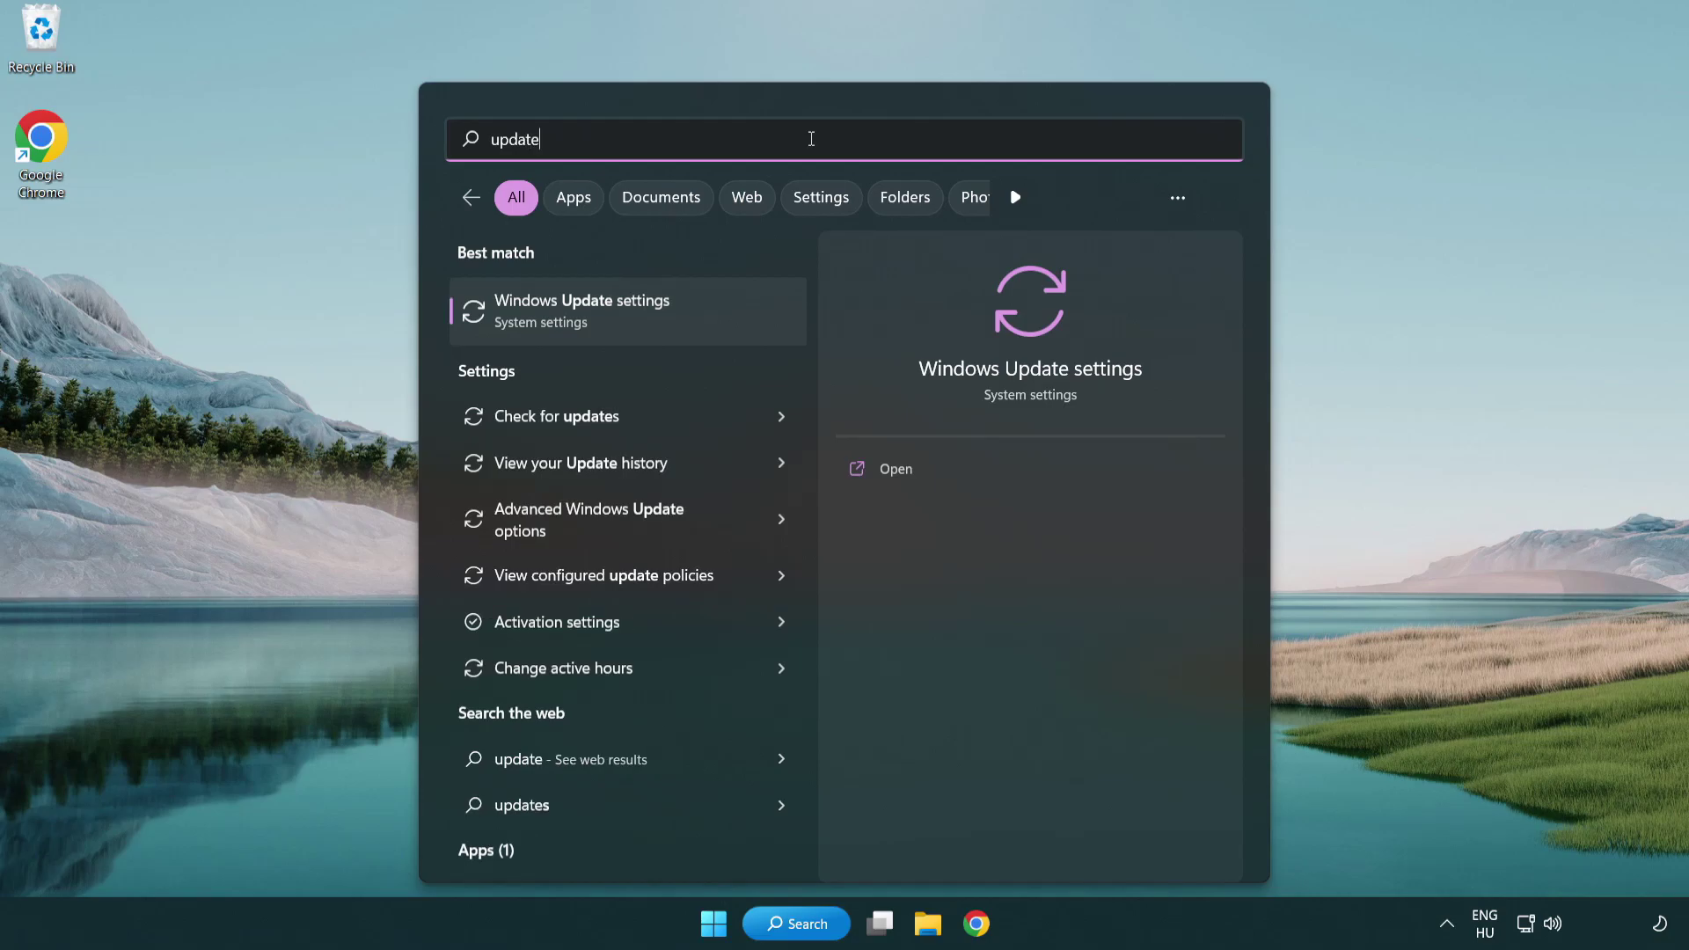
left_click(659, 321)
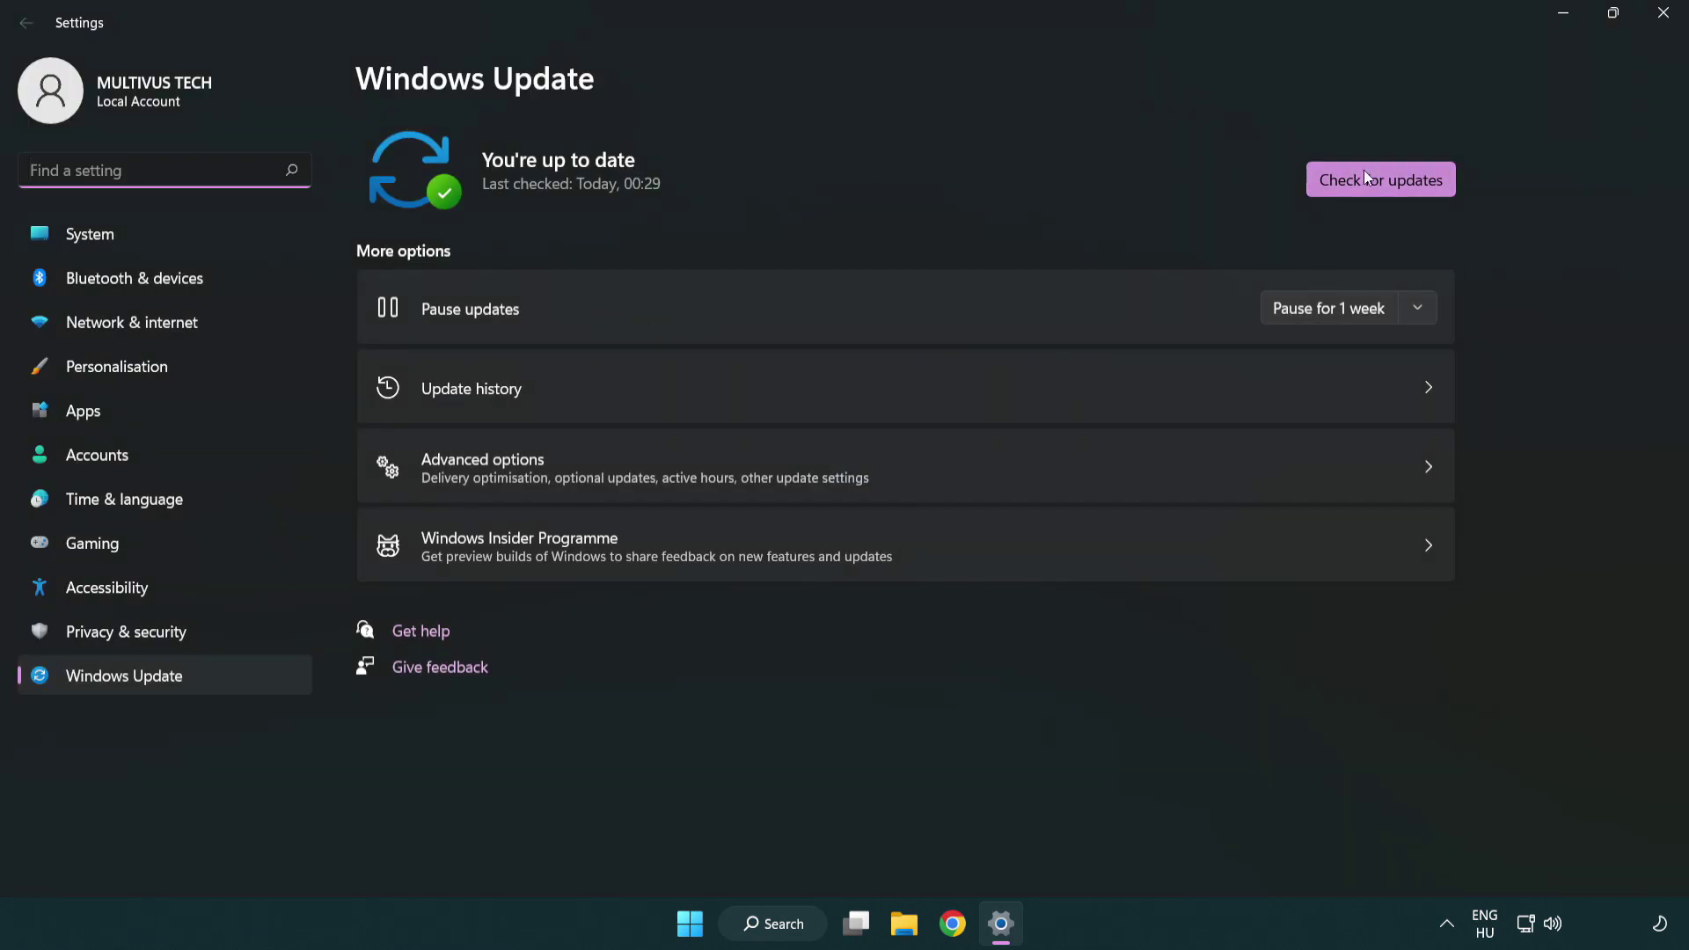
left_click(1410, 194)
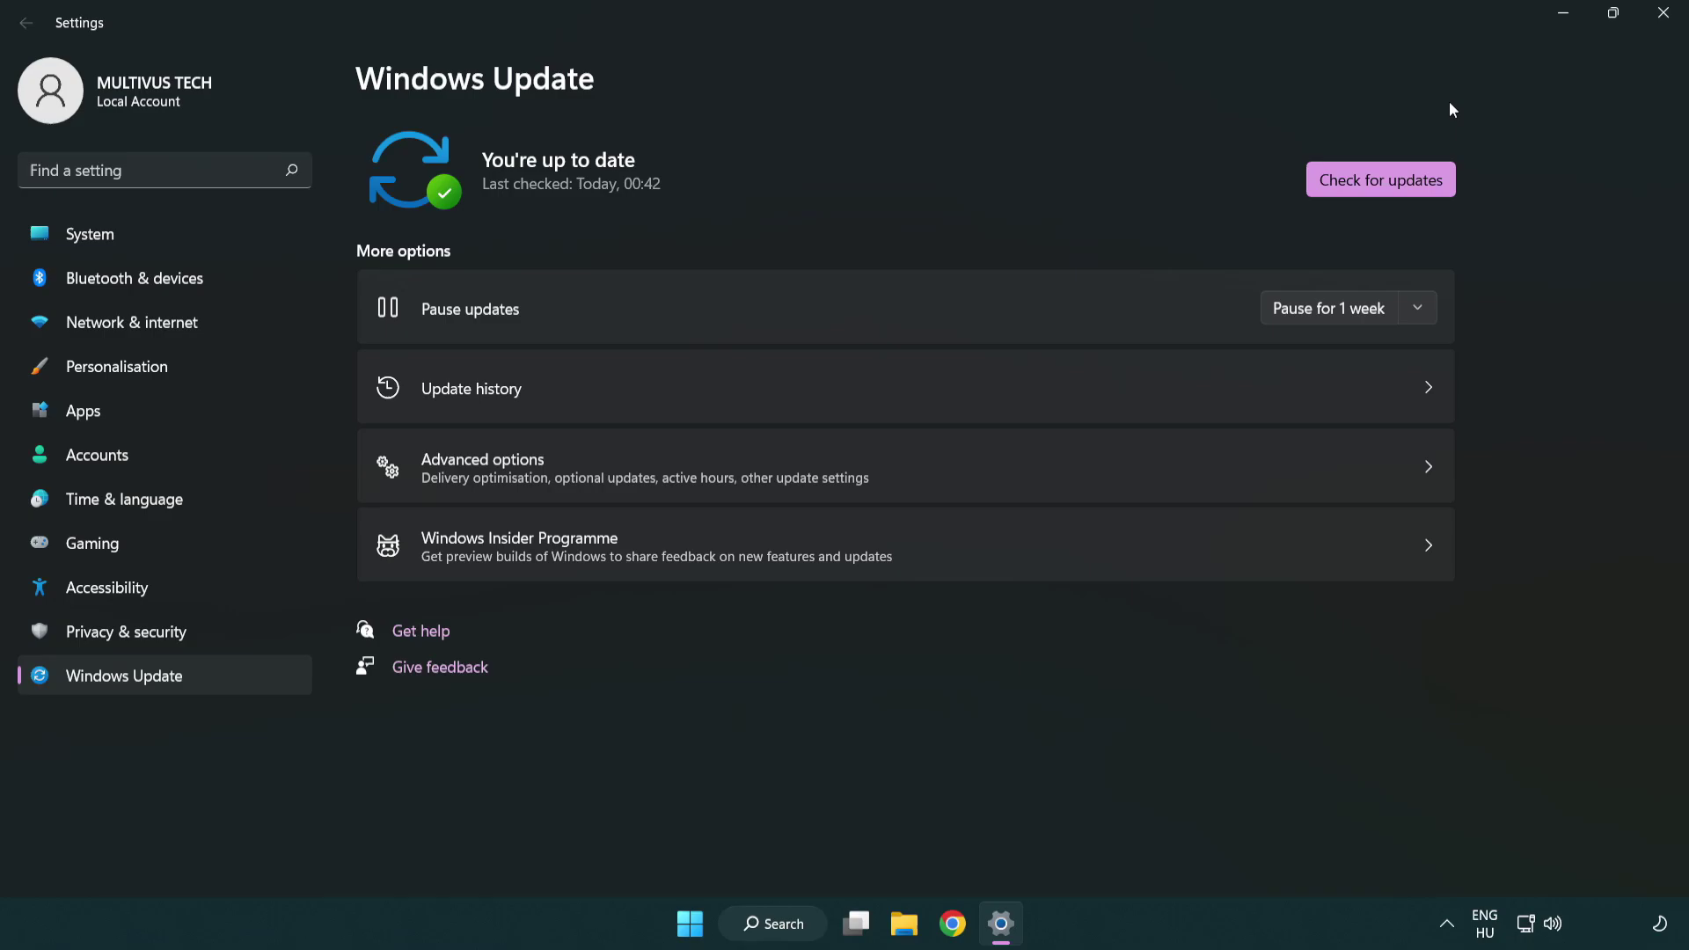
left_click(1657, 25)
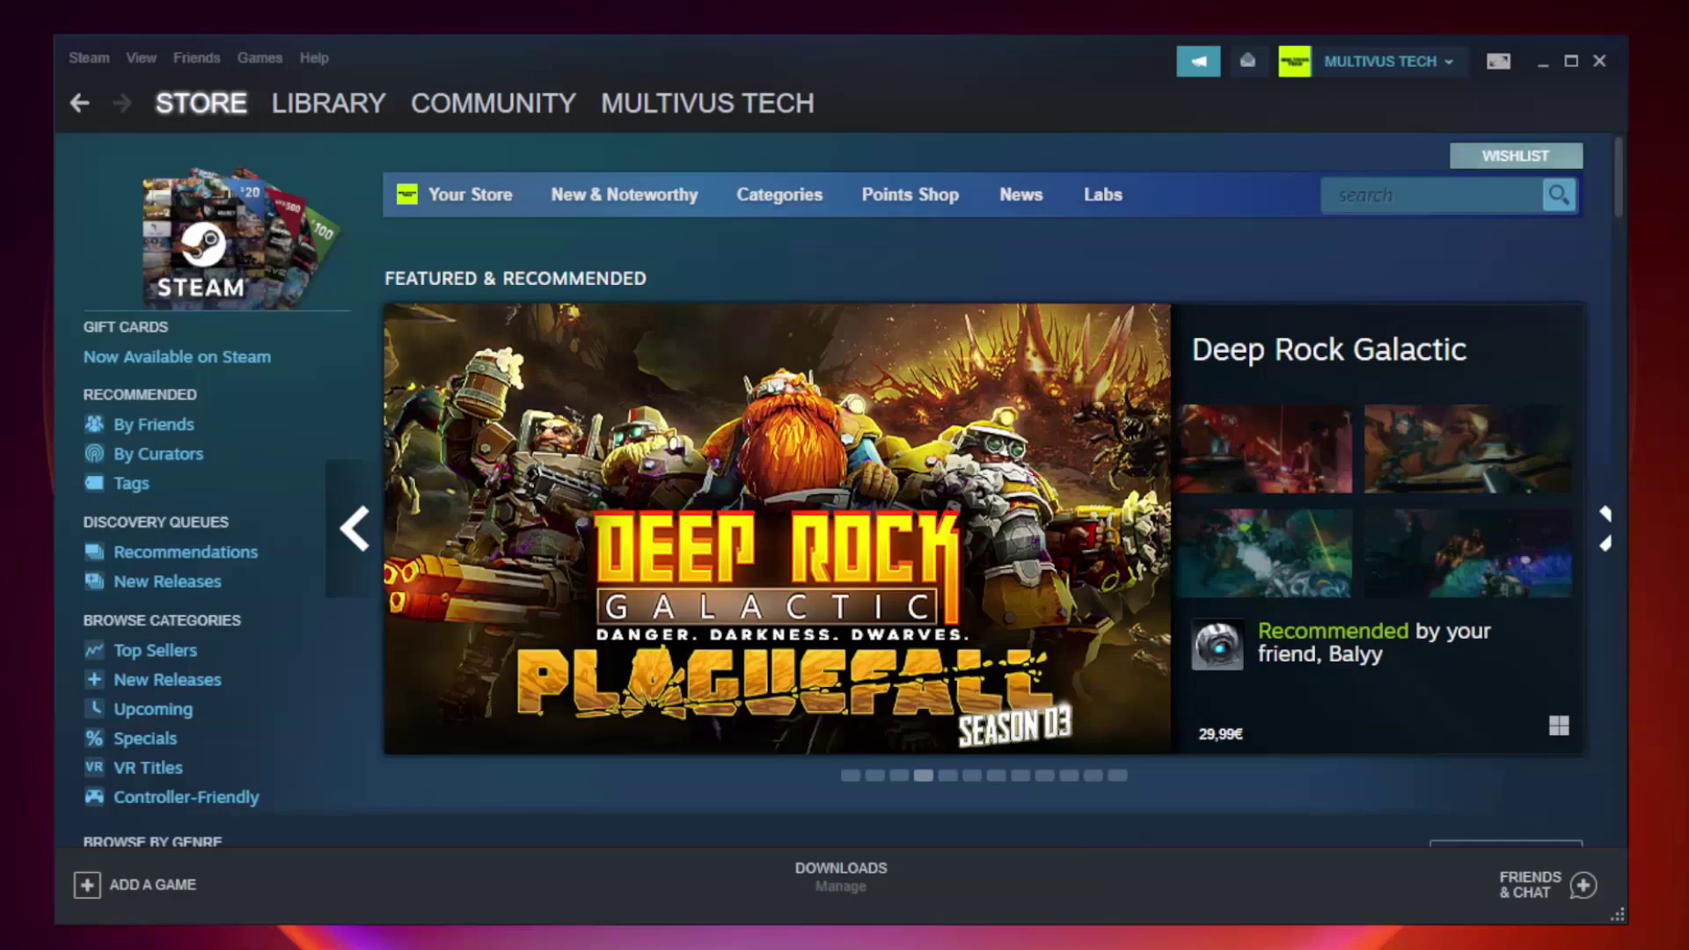
Verify the integrity of Unturned's game files from the Steam library, validating all 9192 files.
mouse_move(279, 107)
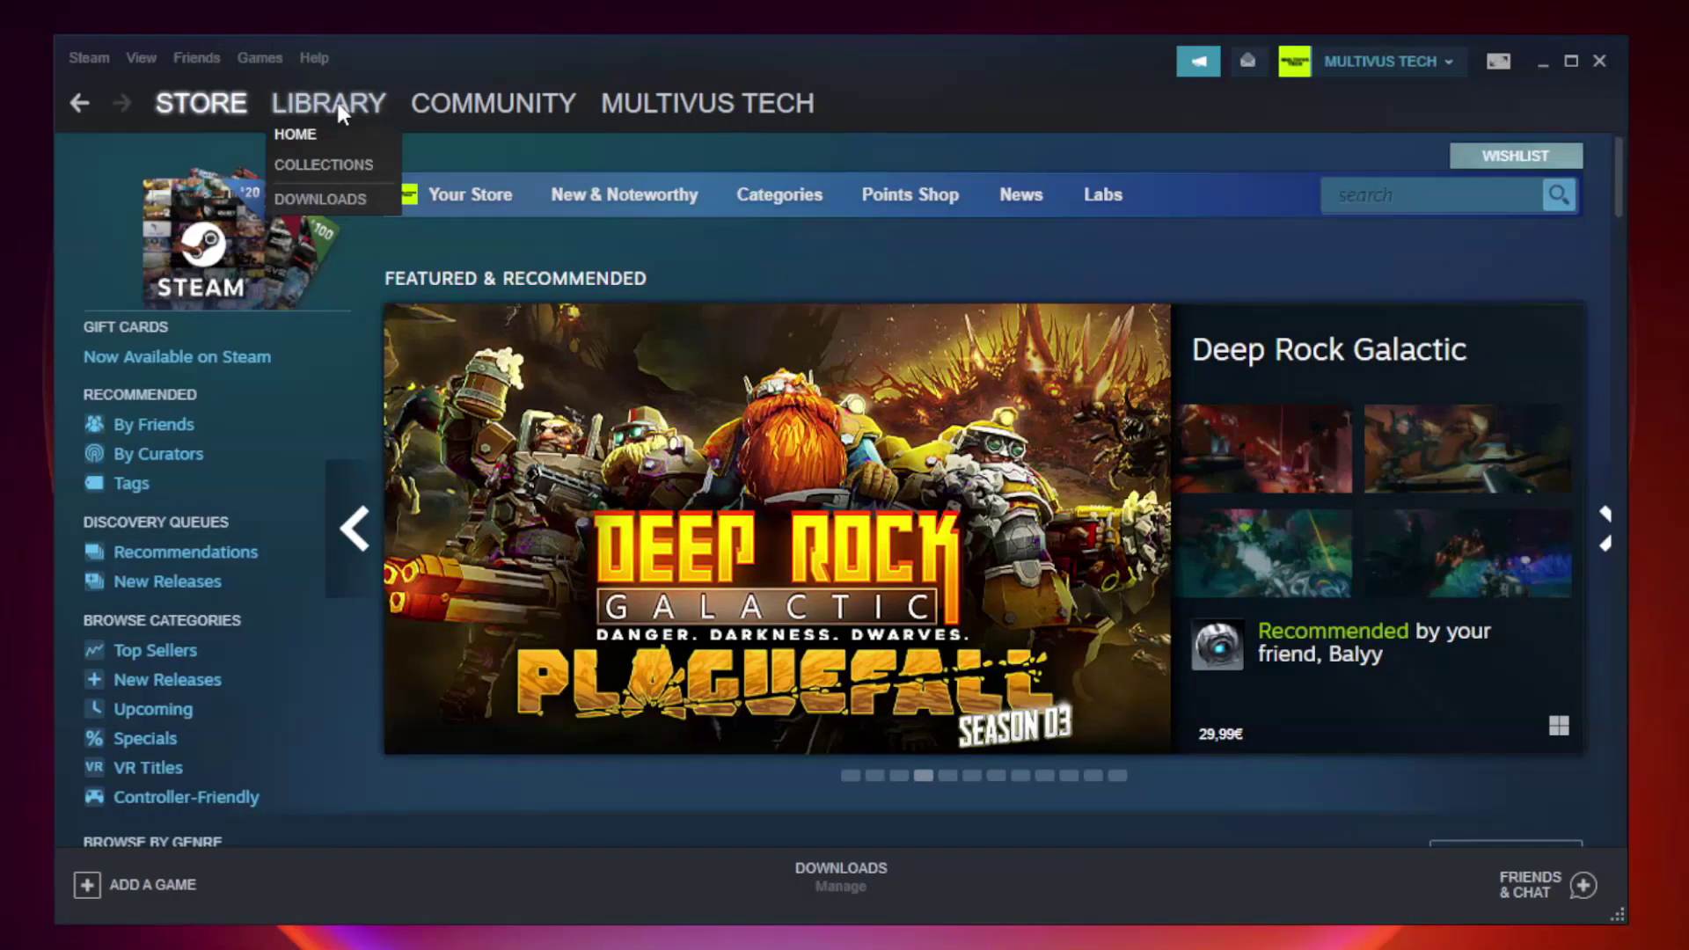
left_click(342, 109)
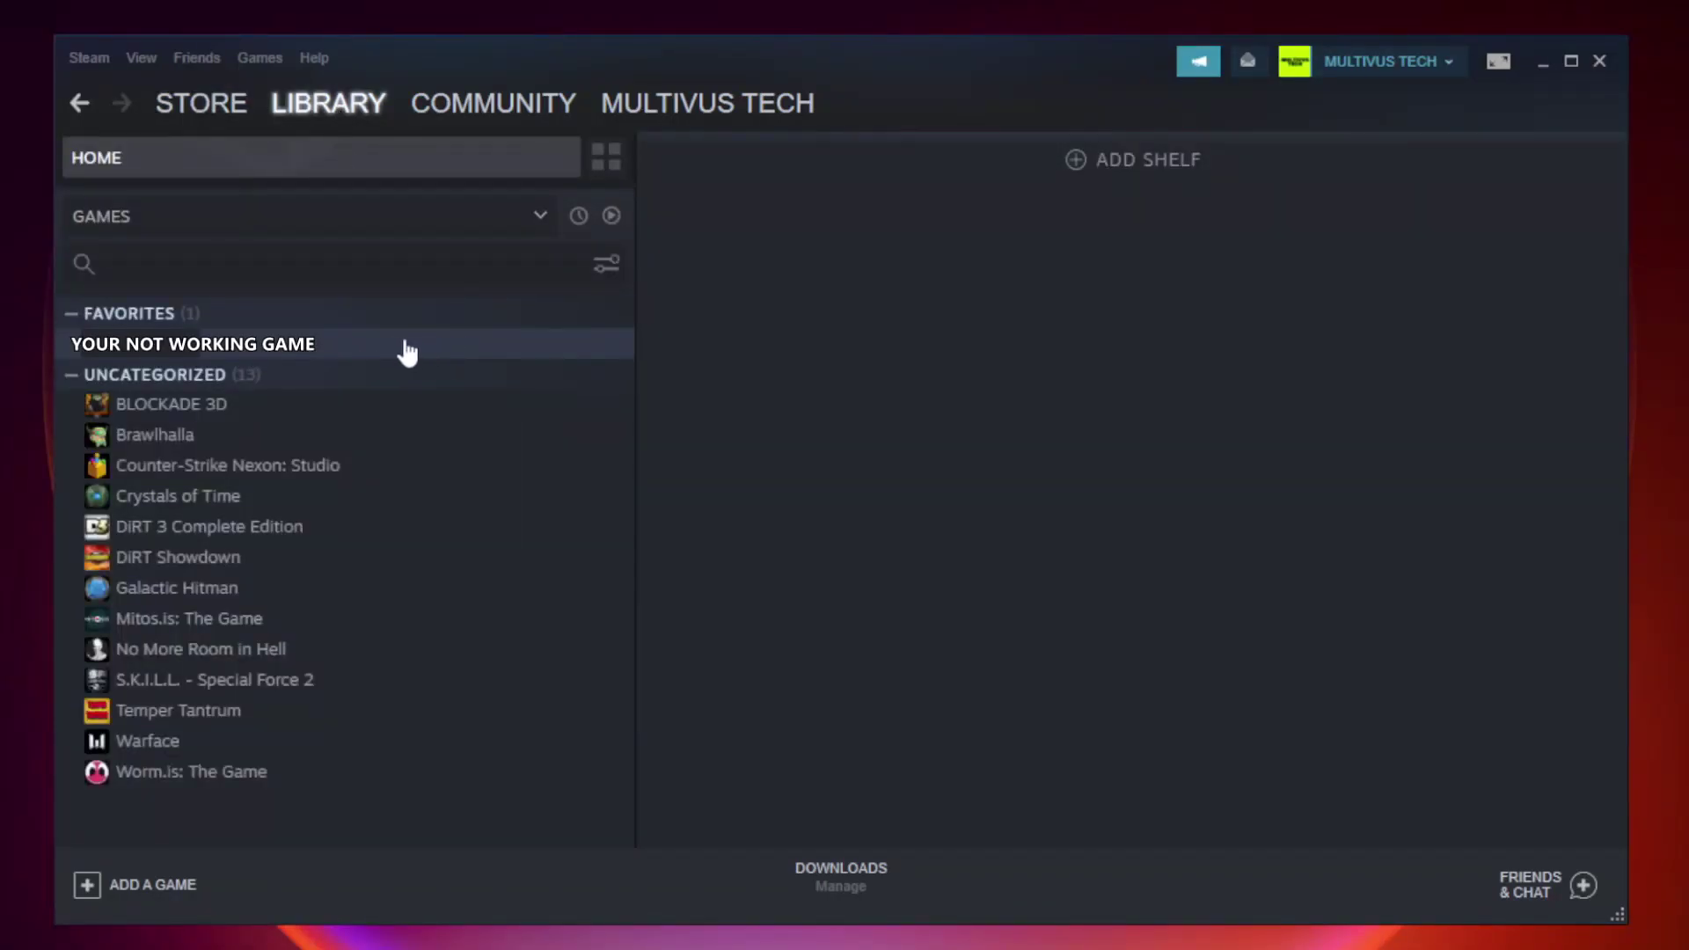
left_click(364, 345)
right_click(364, 349)
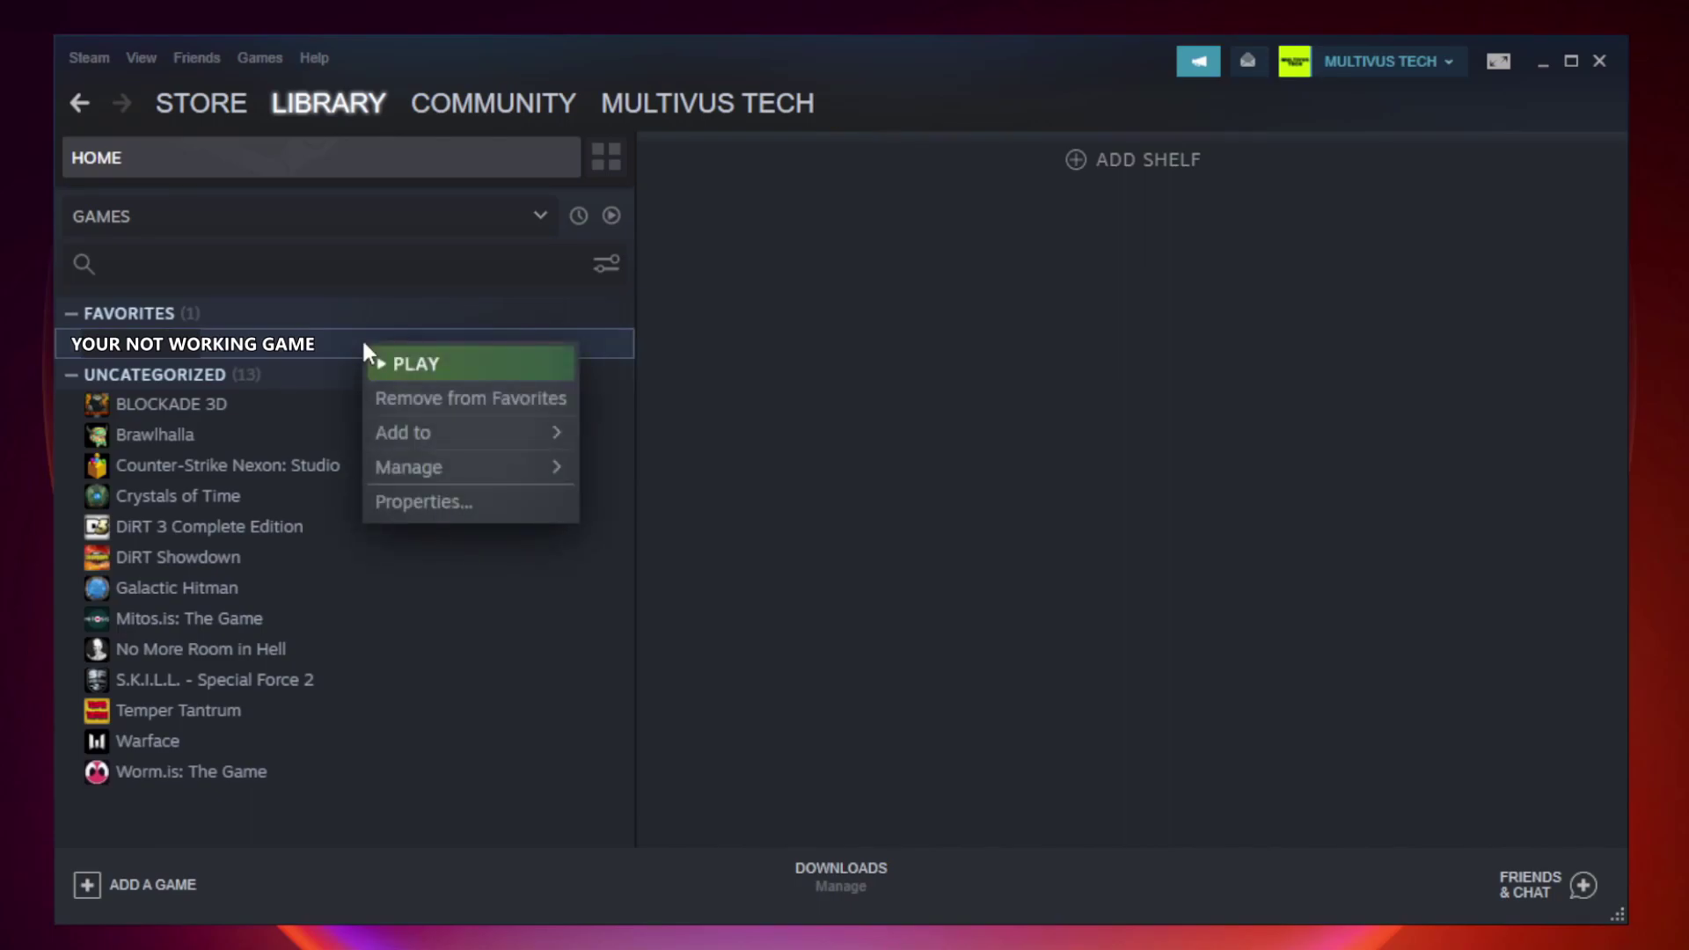
left_click(465, 503)
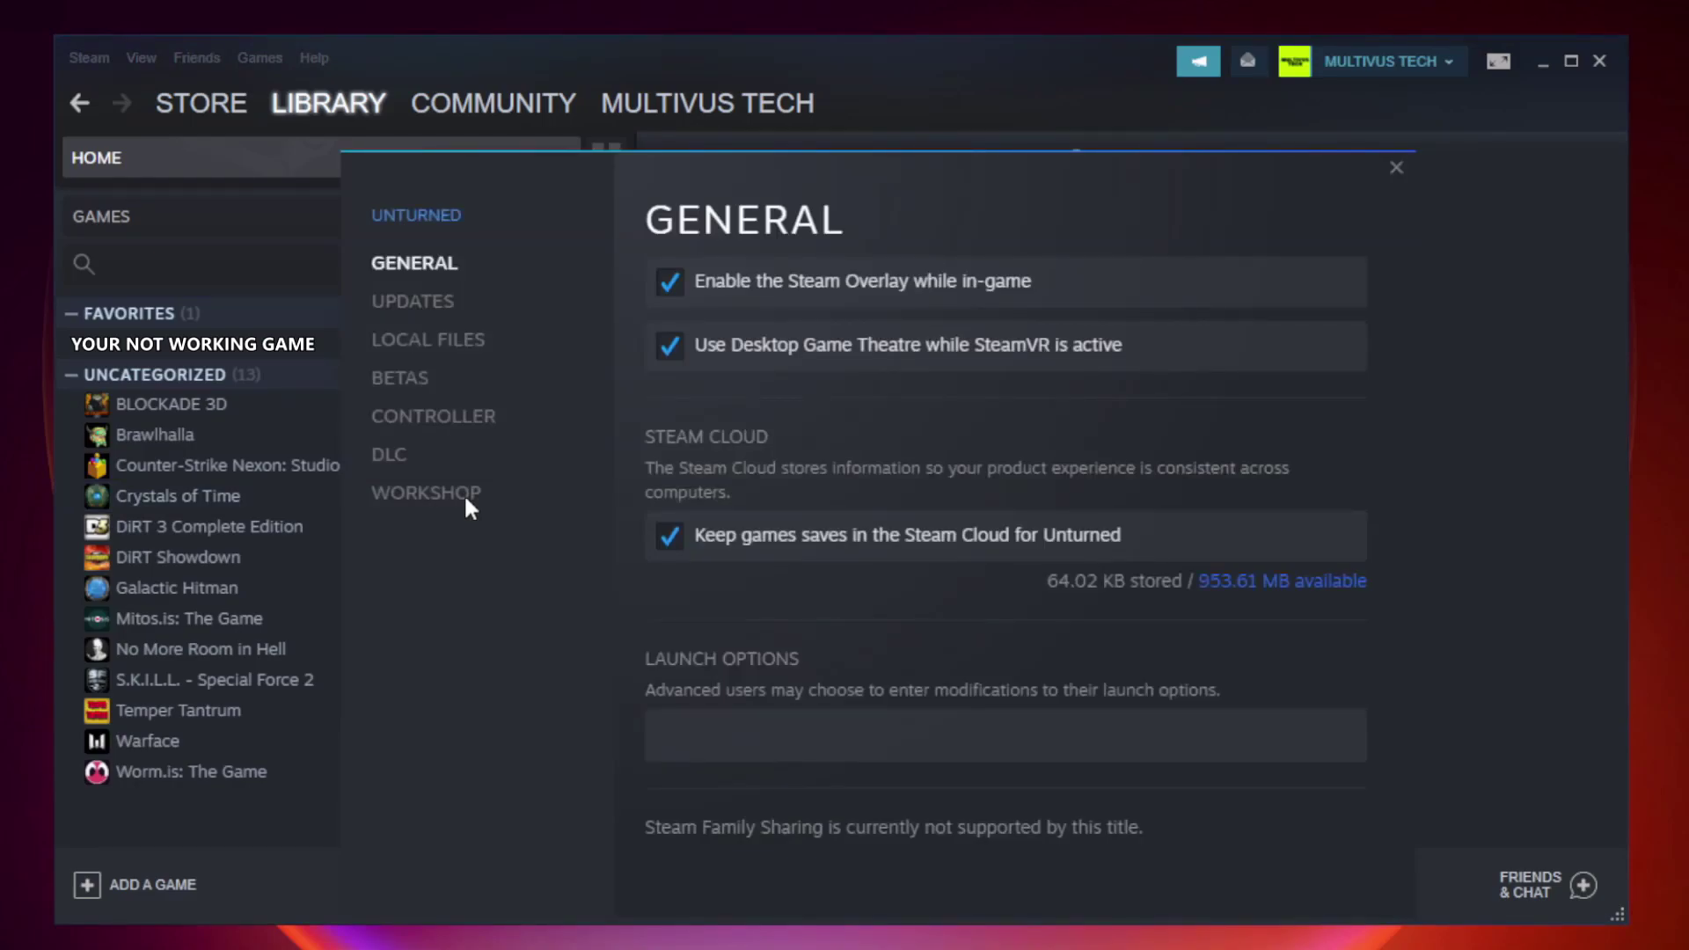
left_click(447, 347)
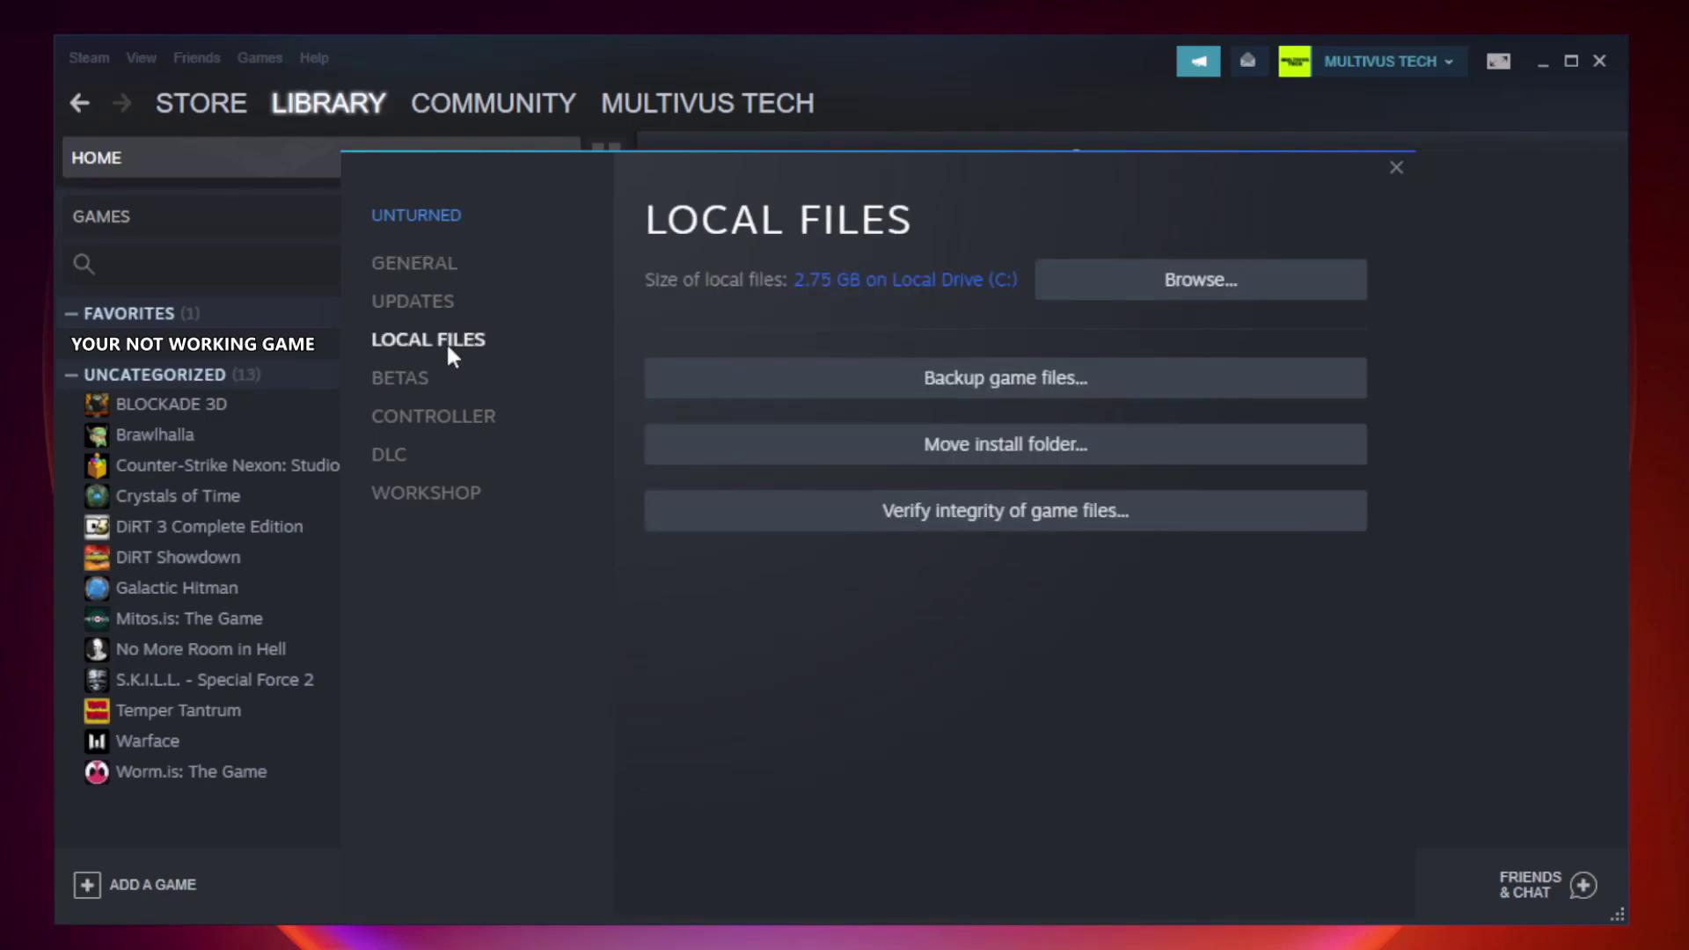
left_click(1024, 526)
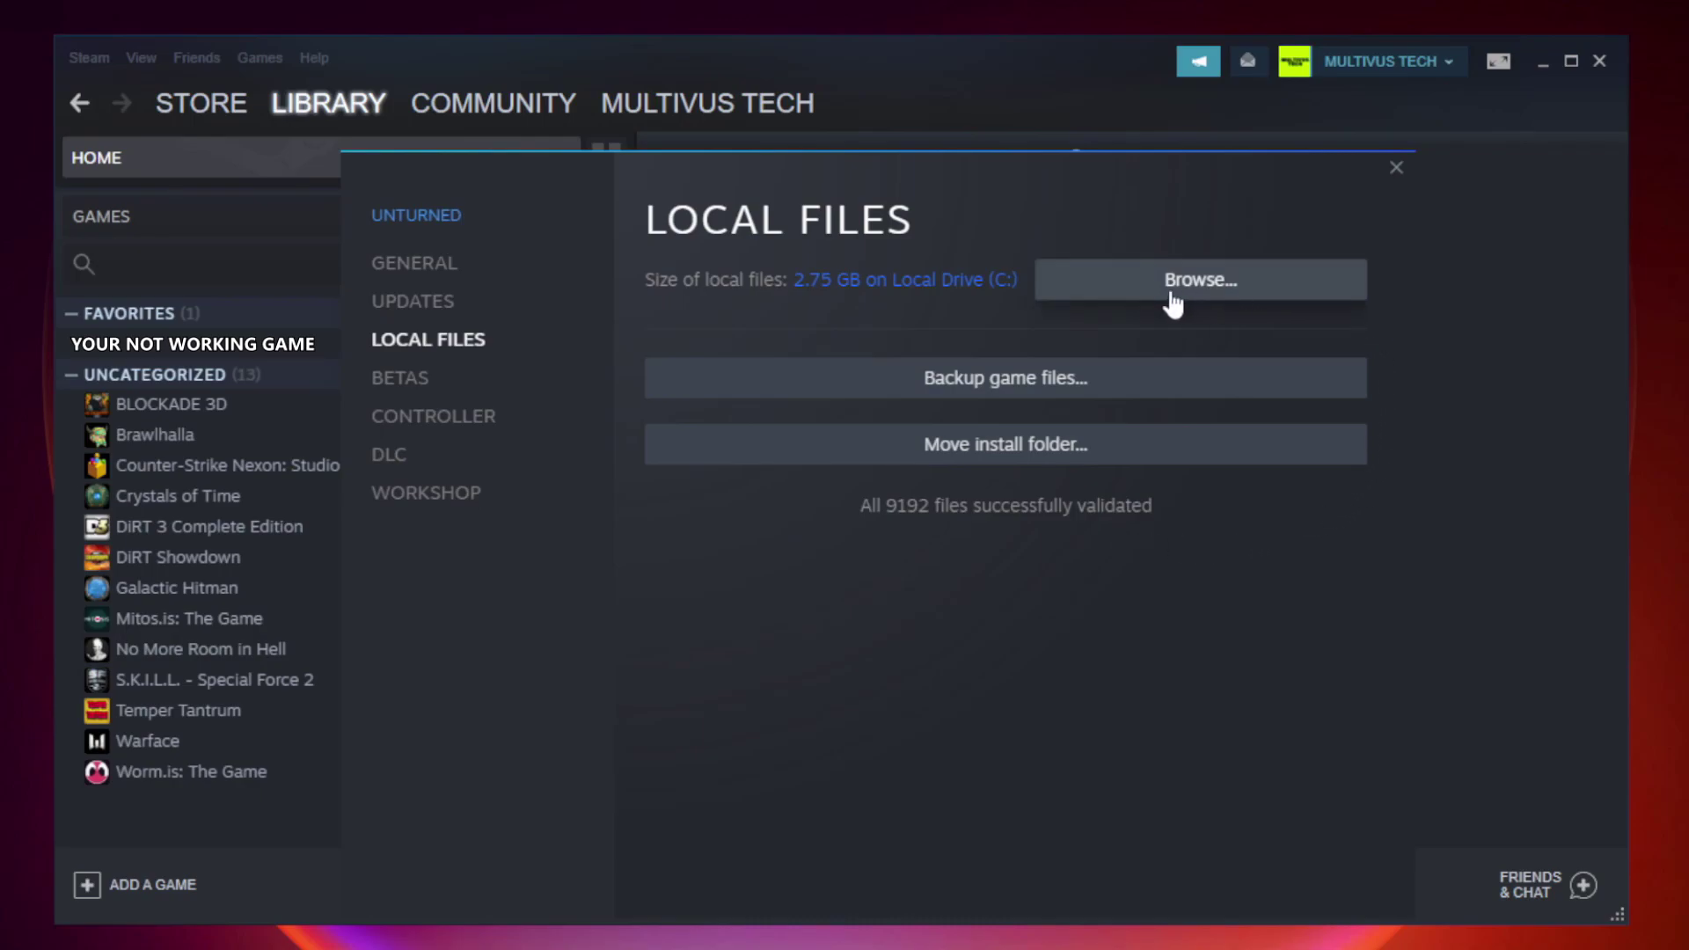
Open the Properties of the YOUR NOT WORKING GAME shortcut in the game's folder.
left_click(1207, 304)
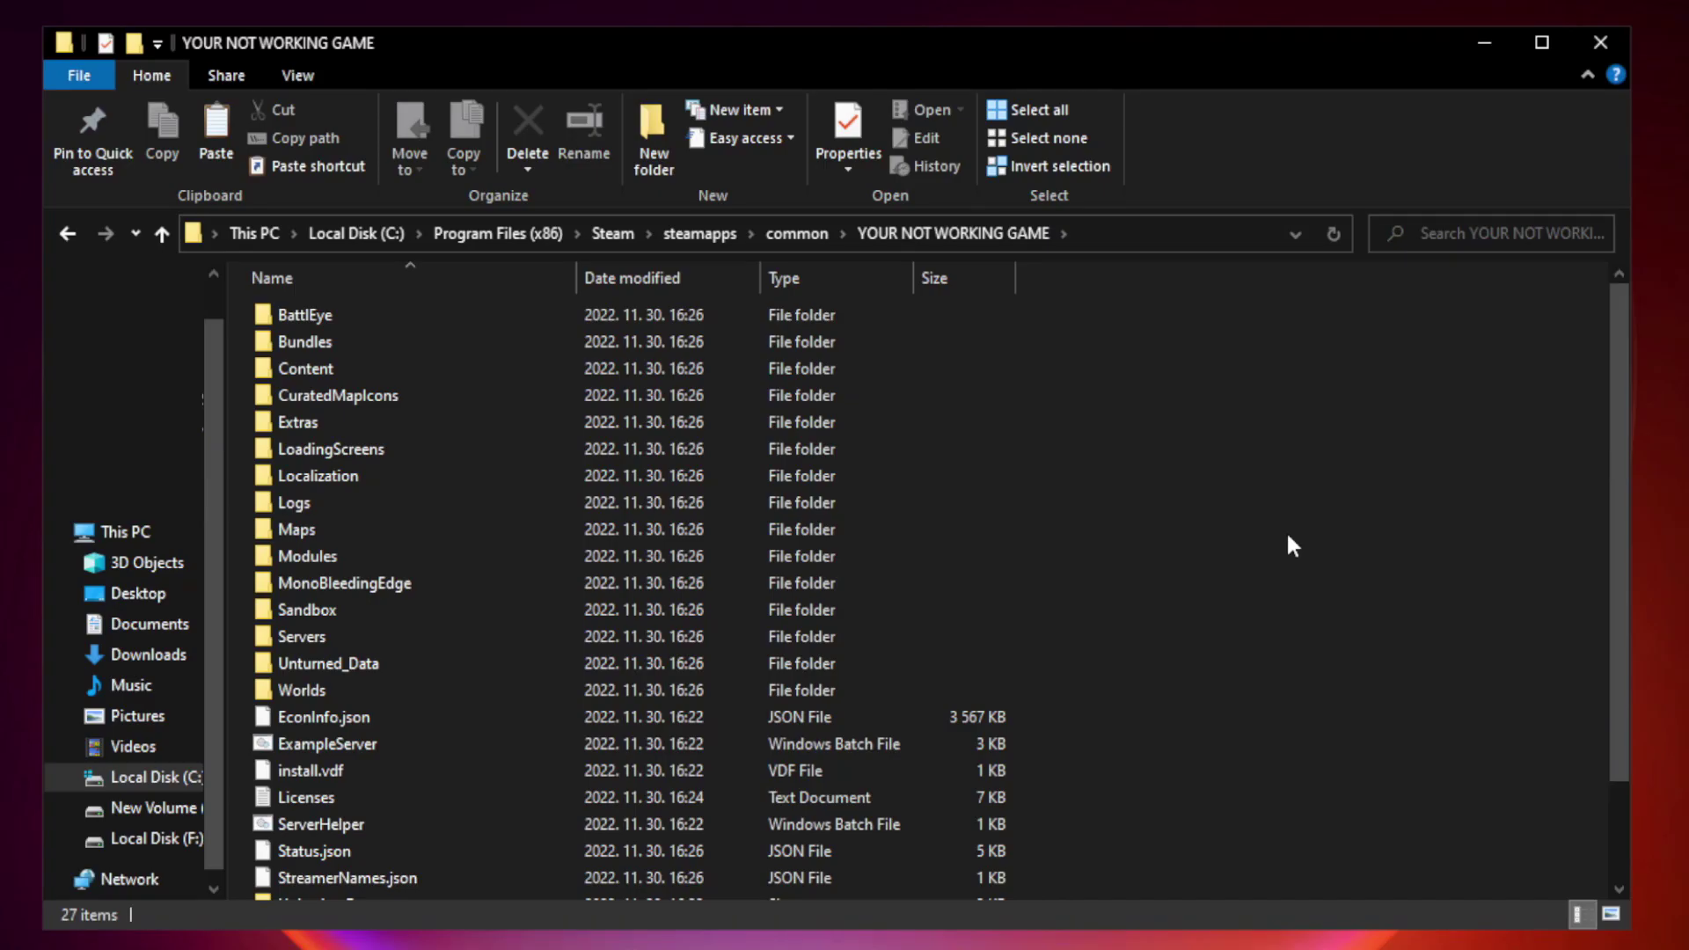
left_click_drag(1620, 461, 1622, 605)
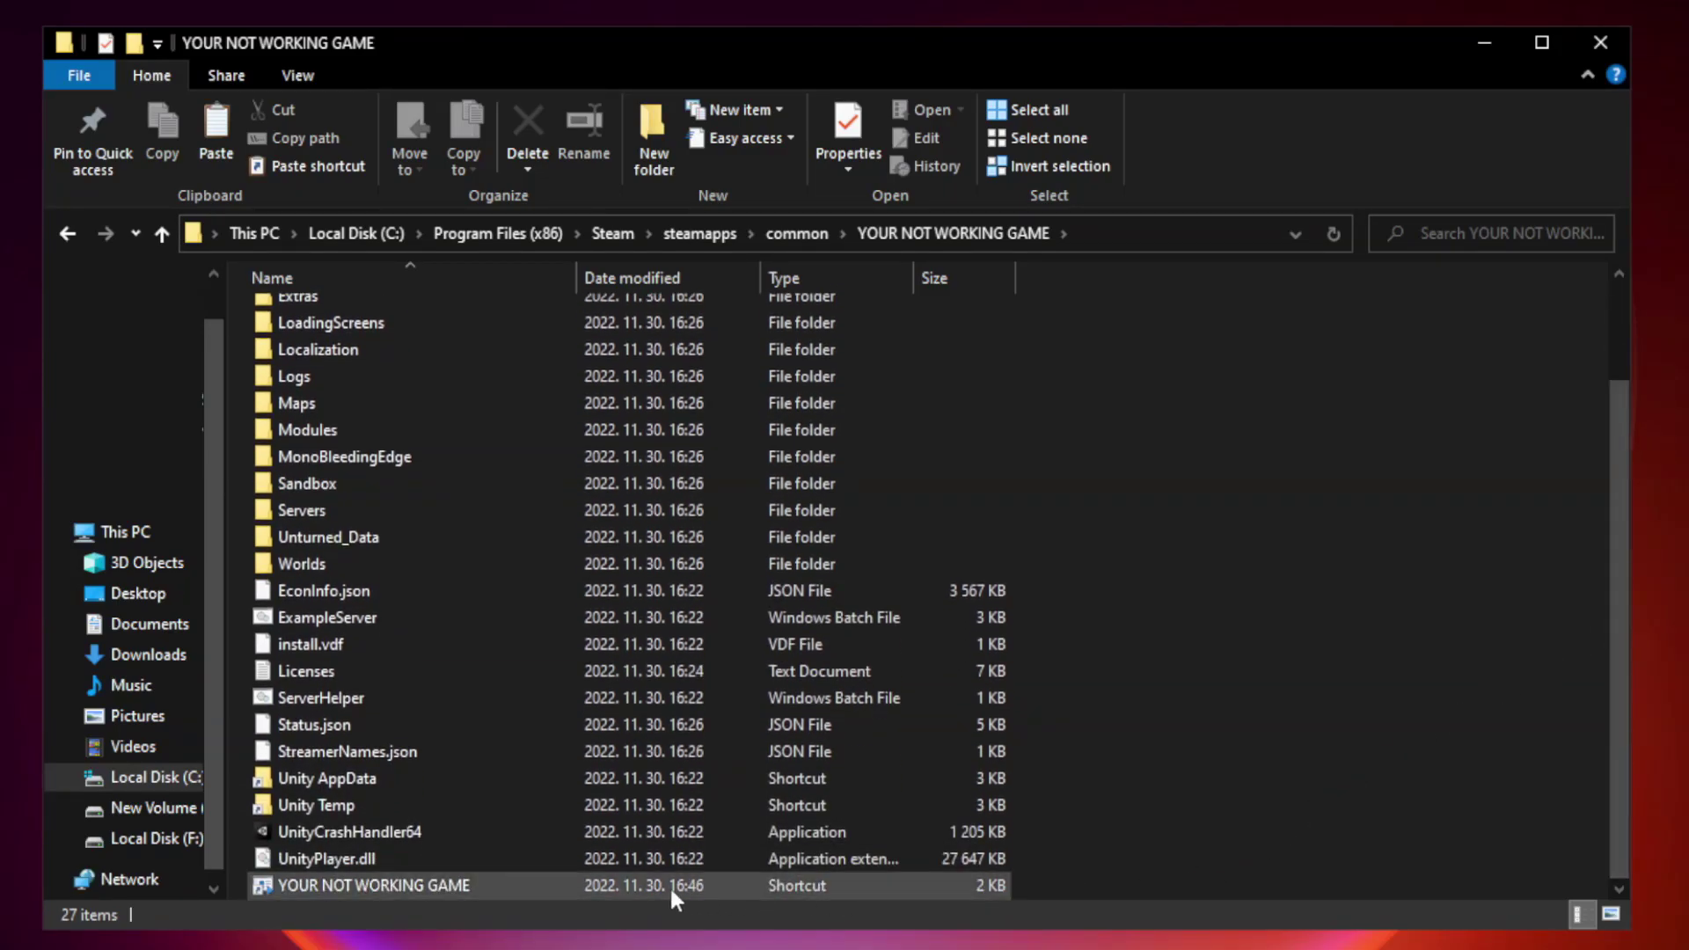
left_click(583, 886)
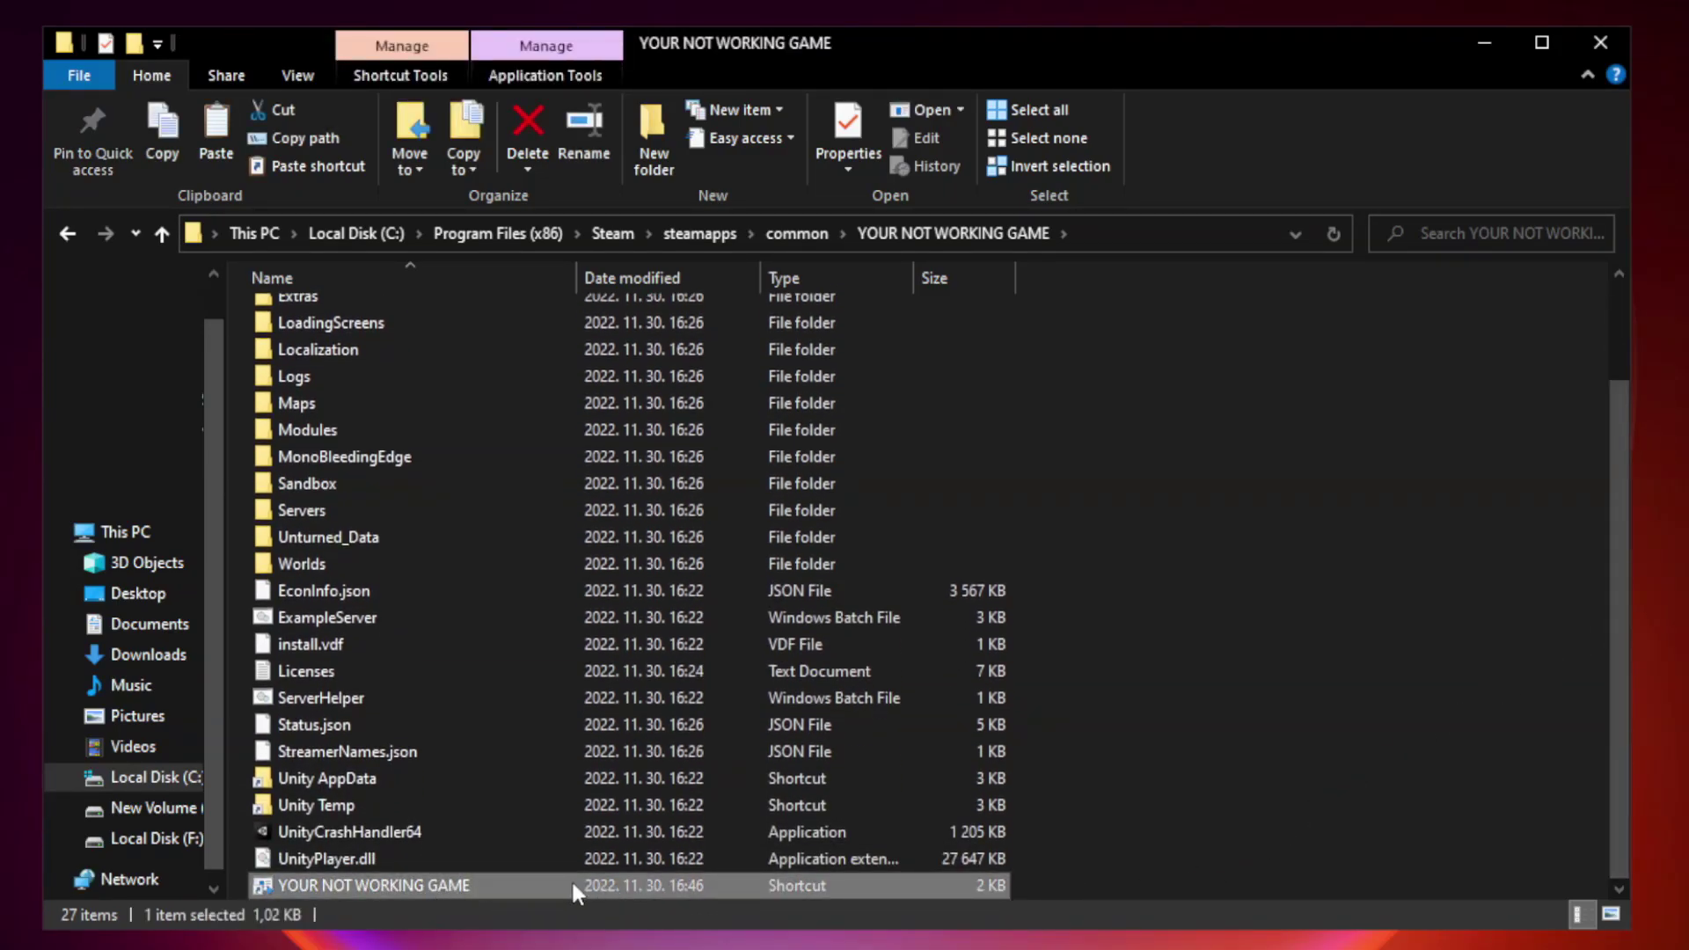
right_click(573, 887)
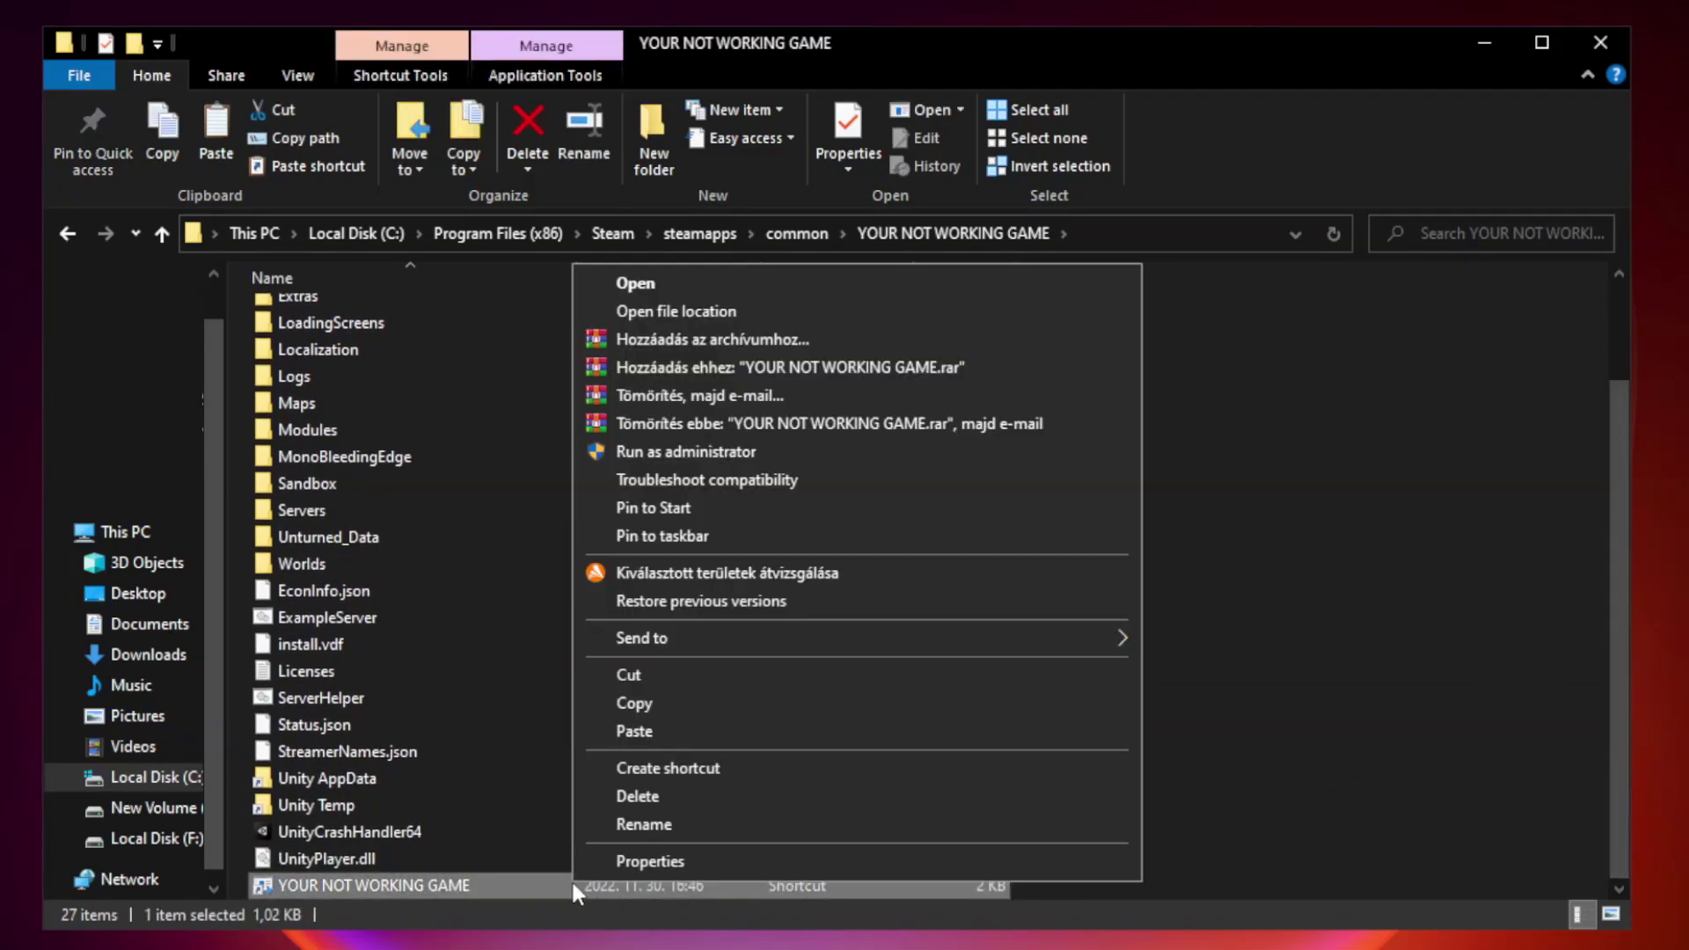
left_click(851, 864)
left_click_drag(840, 465, 838, 191)
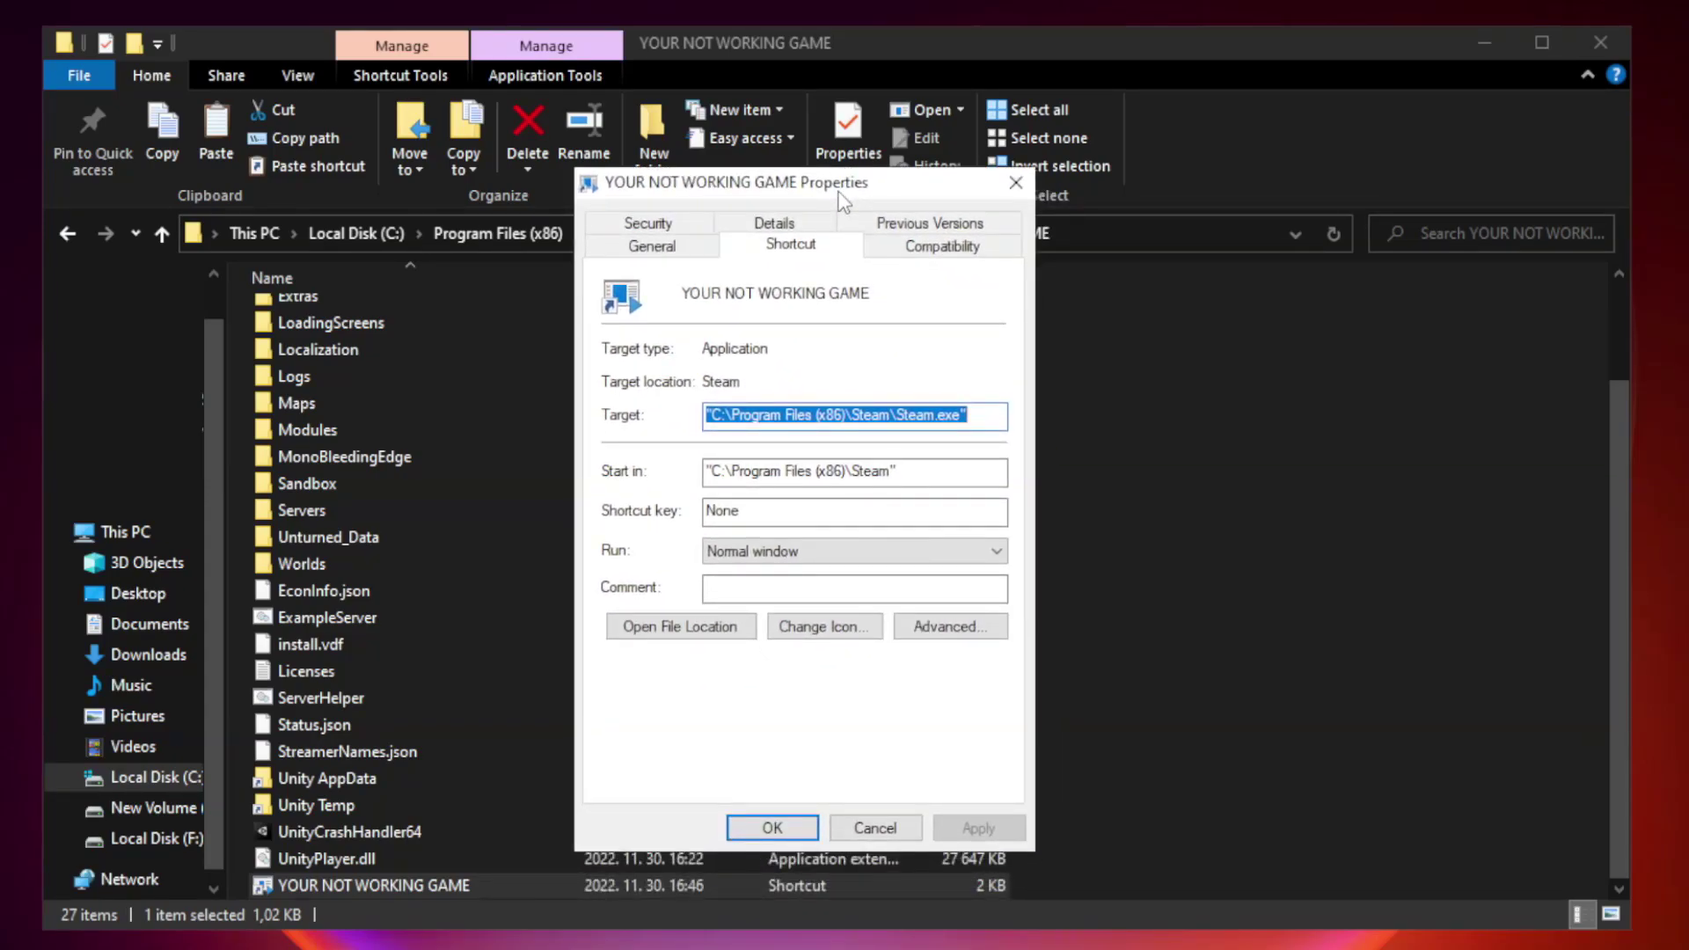
Set Windows 8 compatibility mode, run as administrator, disable fullscreen optimizations, and apply.
left_click(936, 251)
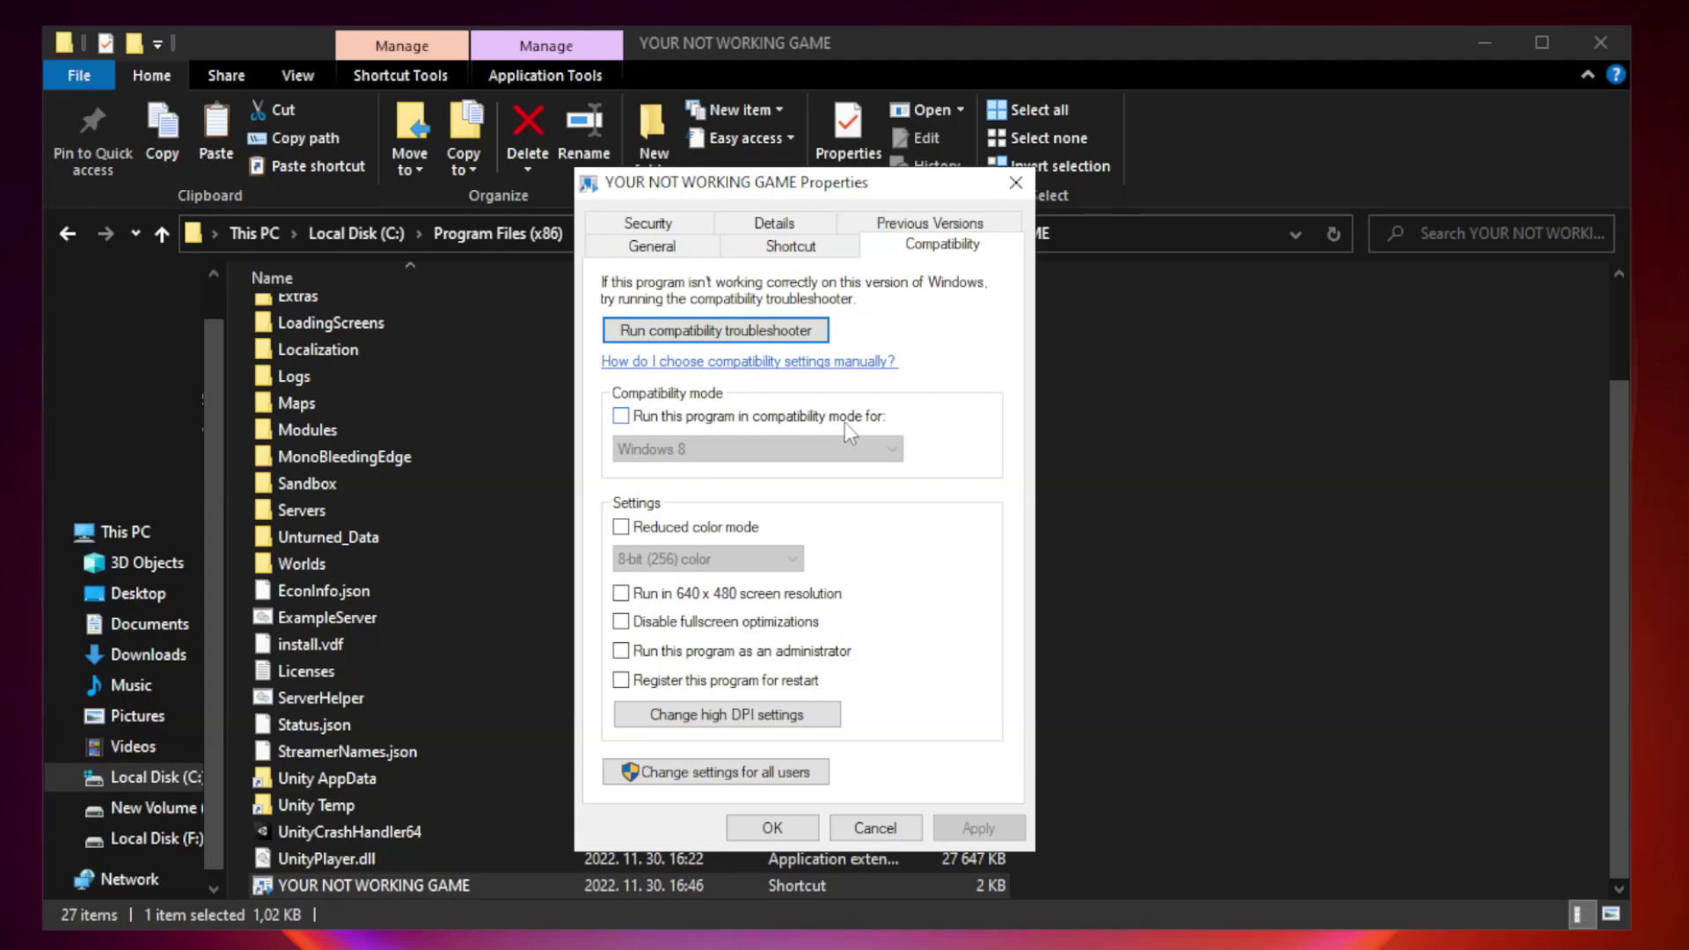
left_click(673, 421)
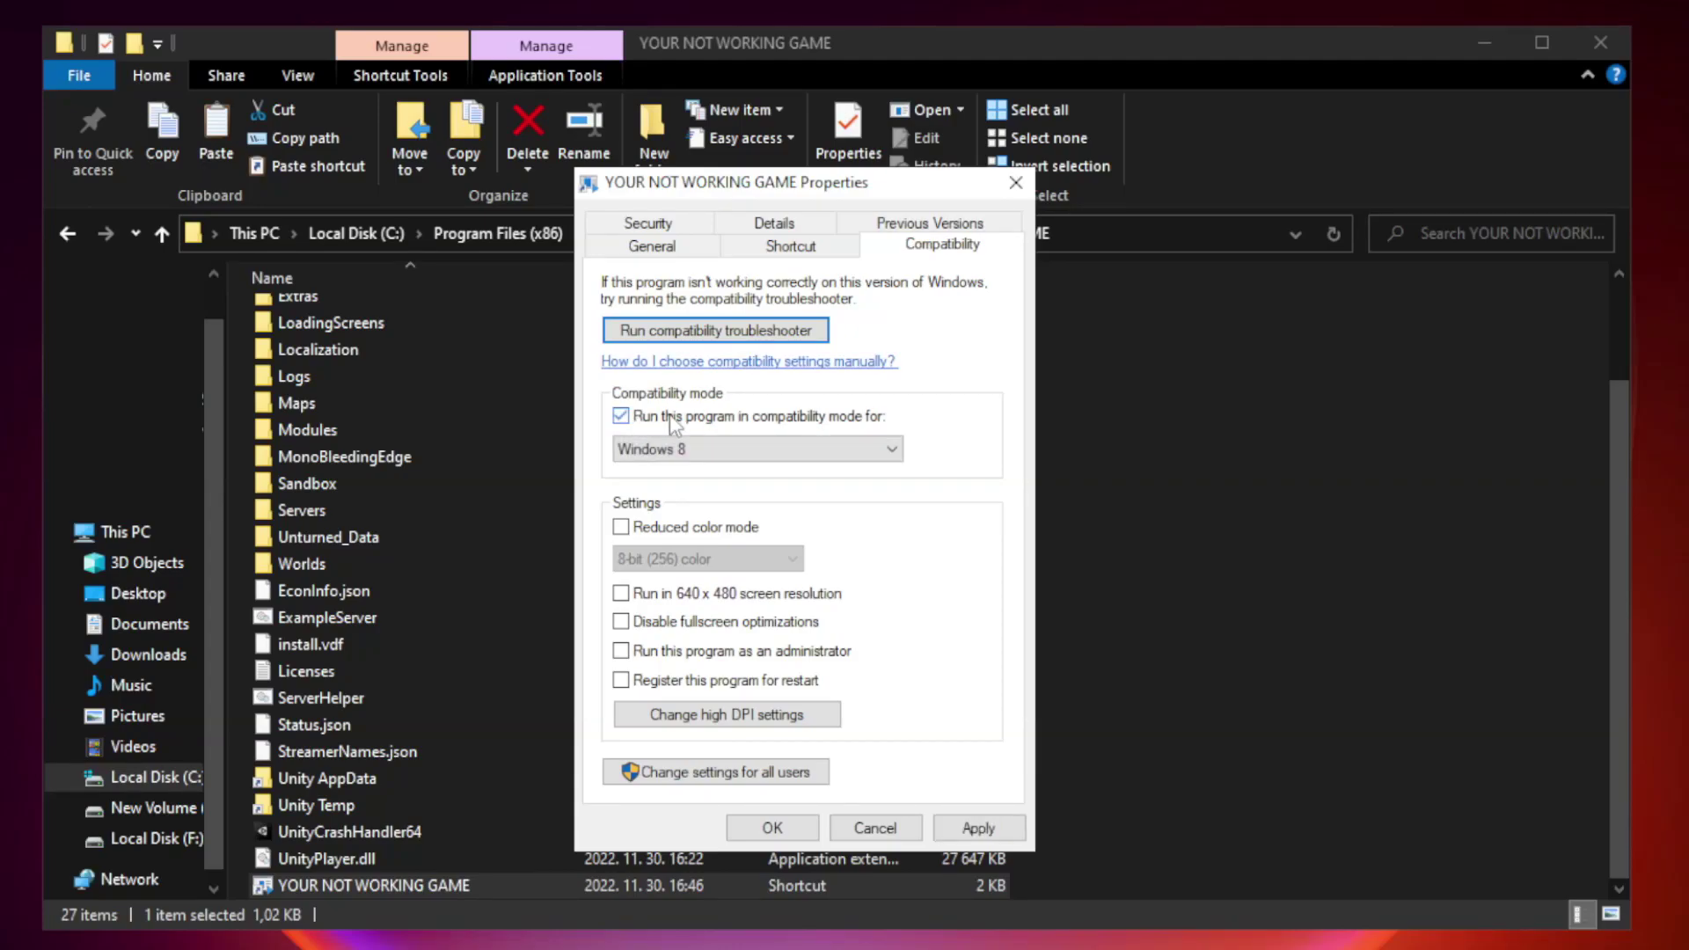
left_click(720, 448)
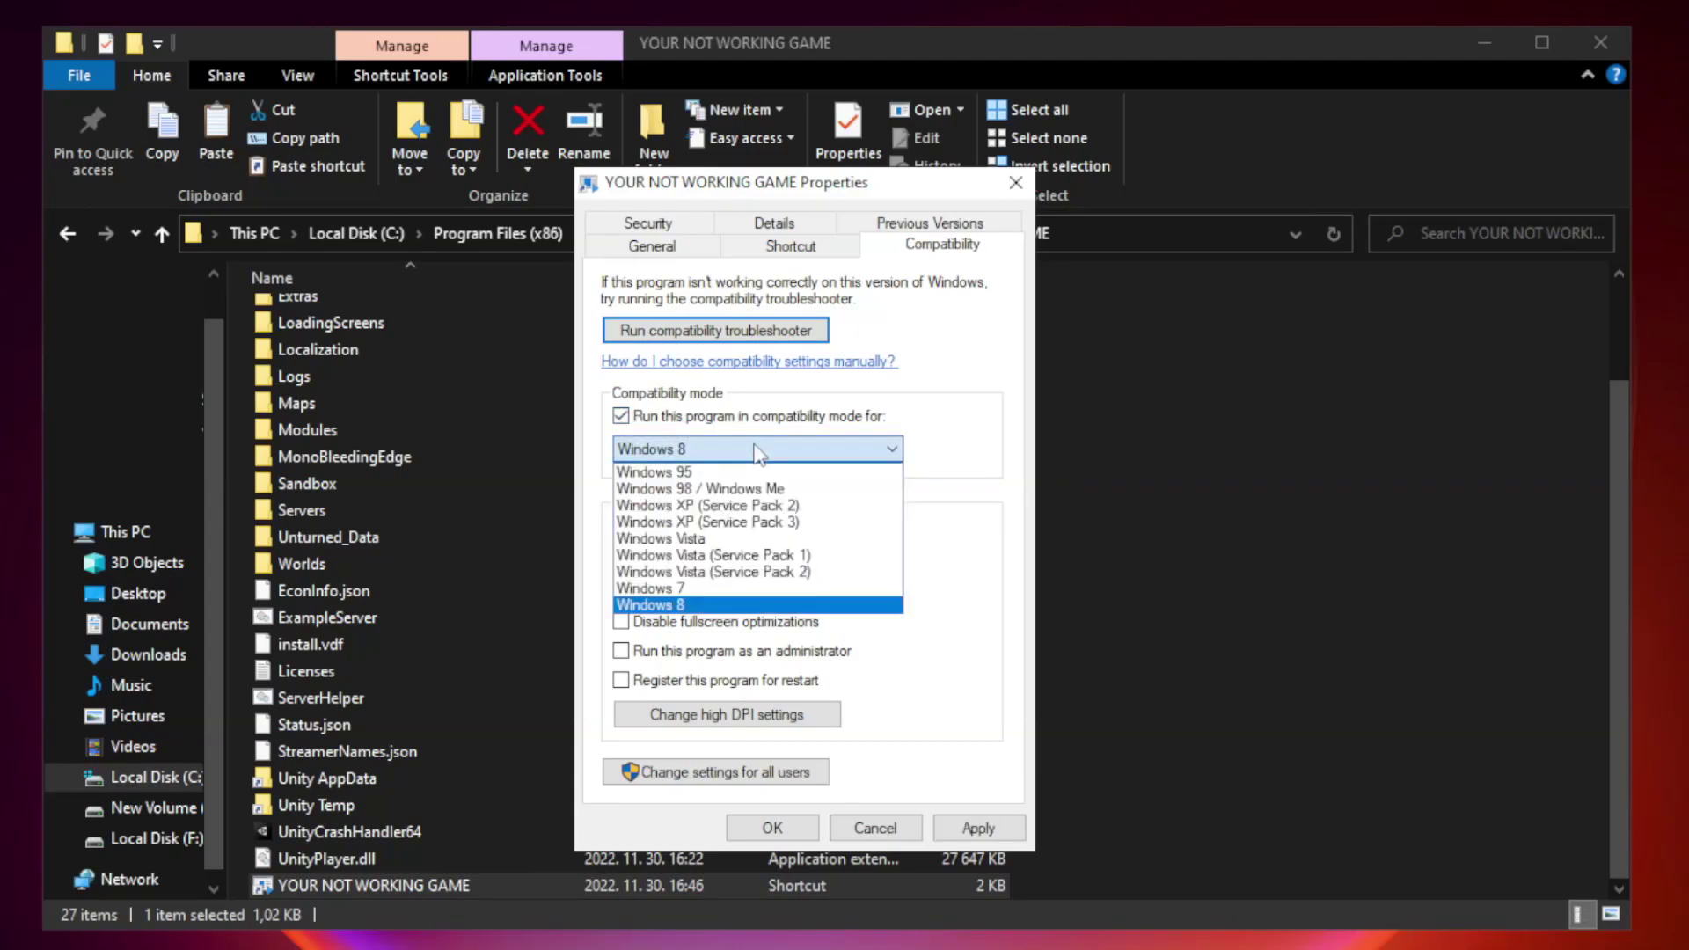
left_click(715, 605)
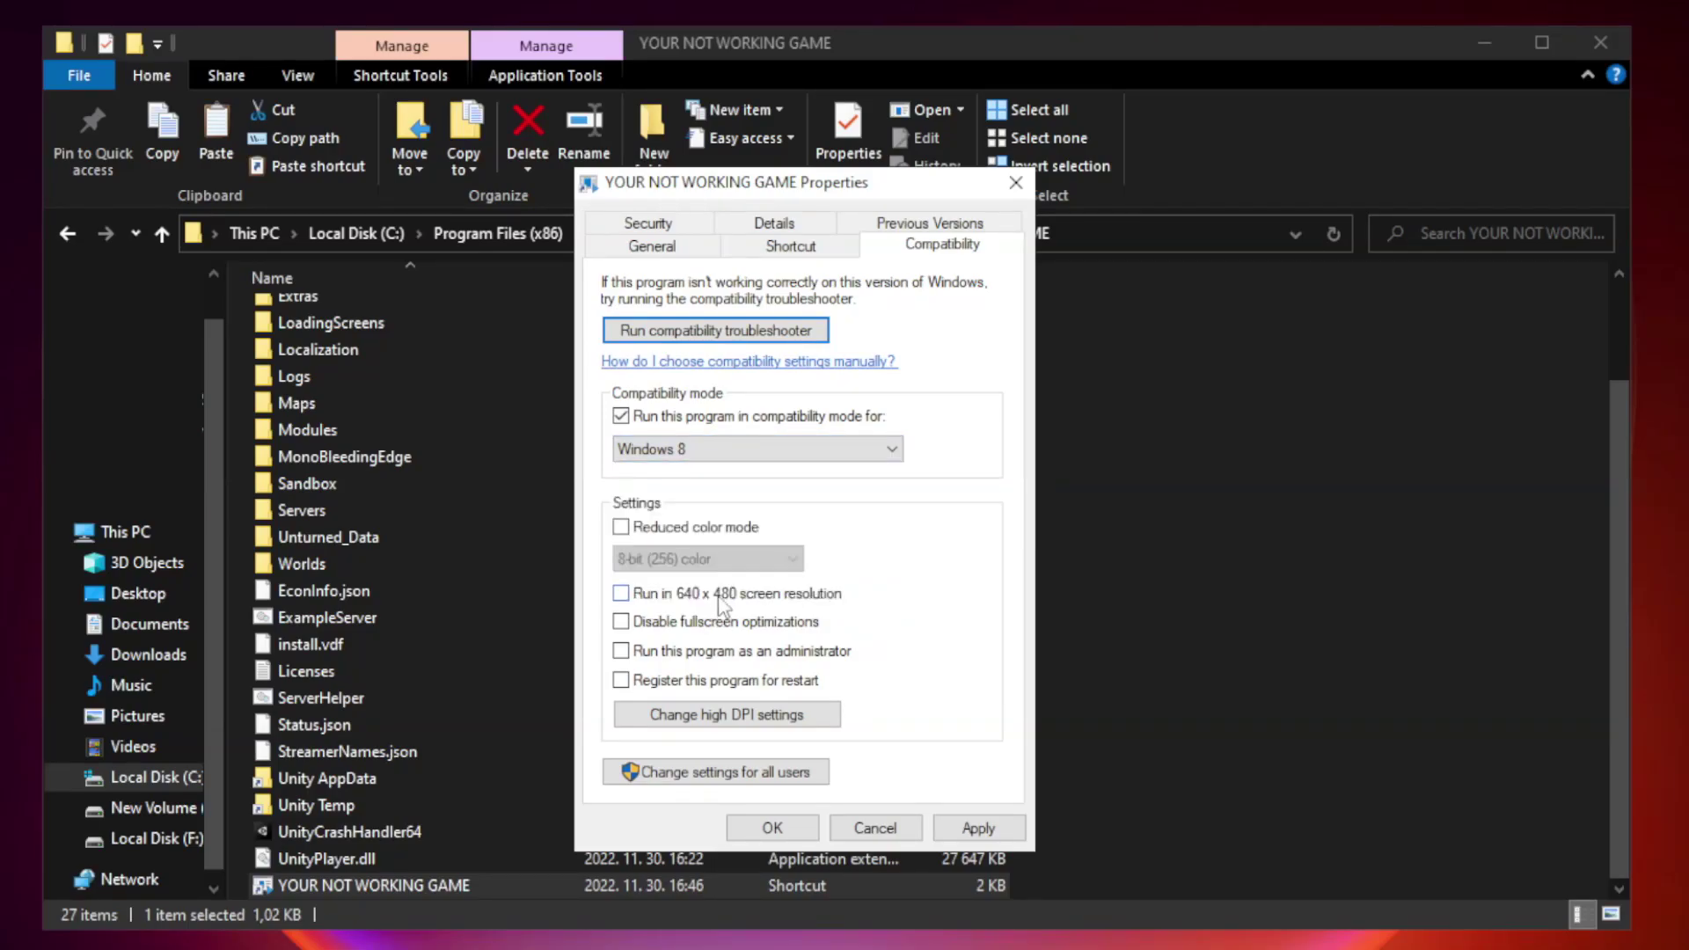
left_click(662, 630)
left_click(974, 834)
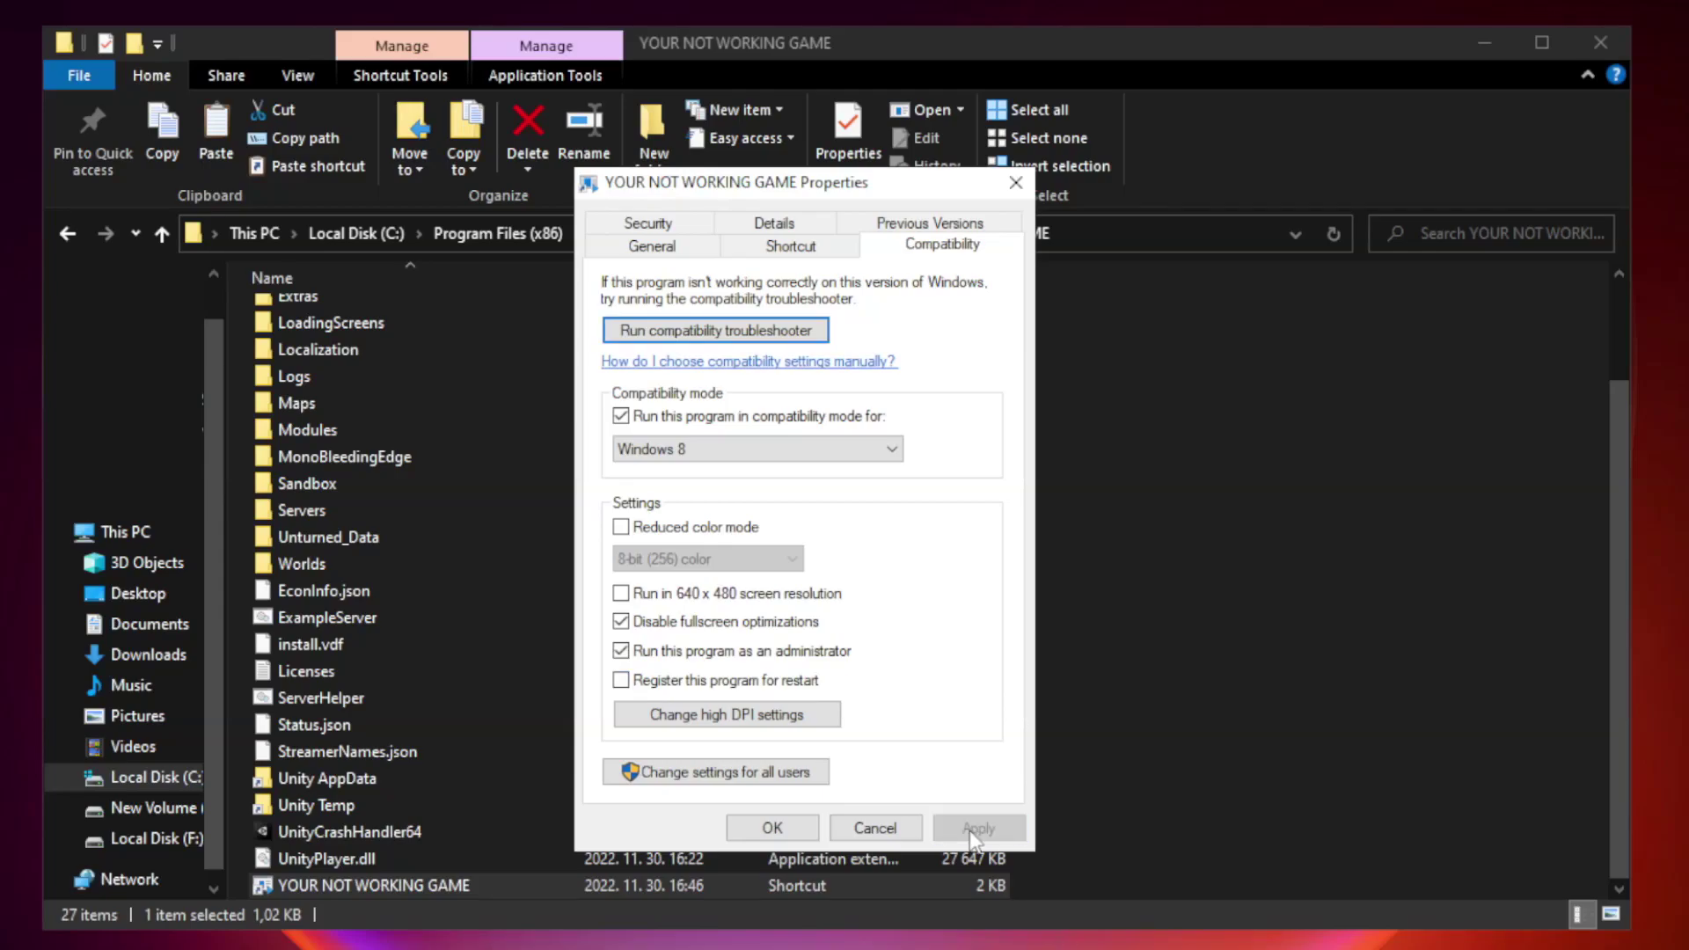
left_click(771, 828)
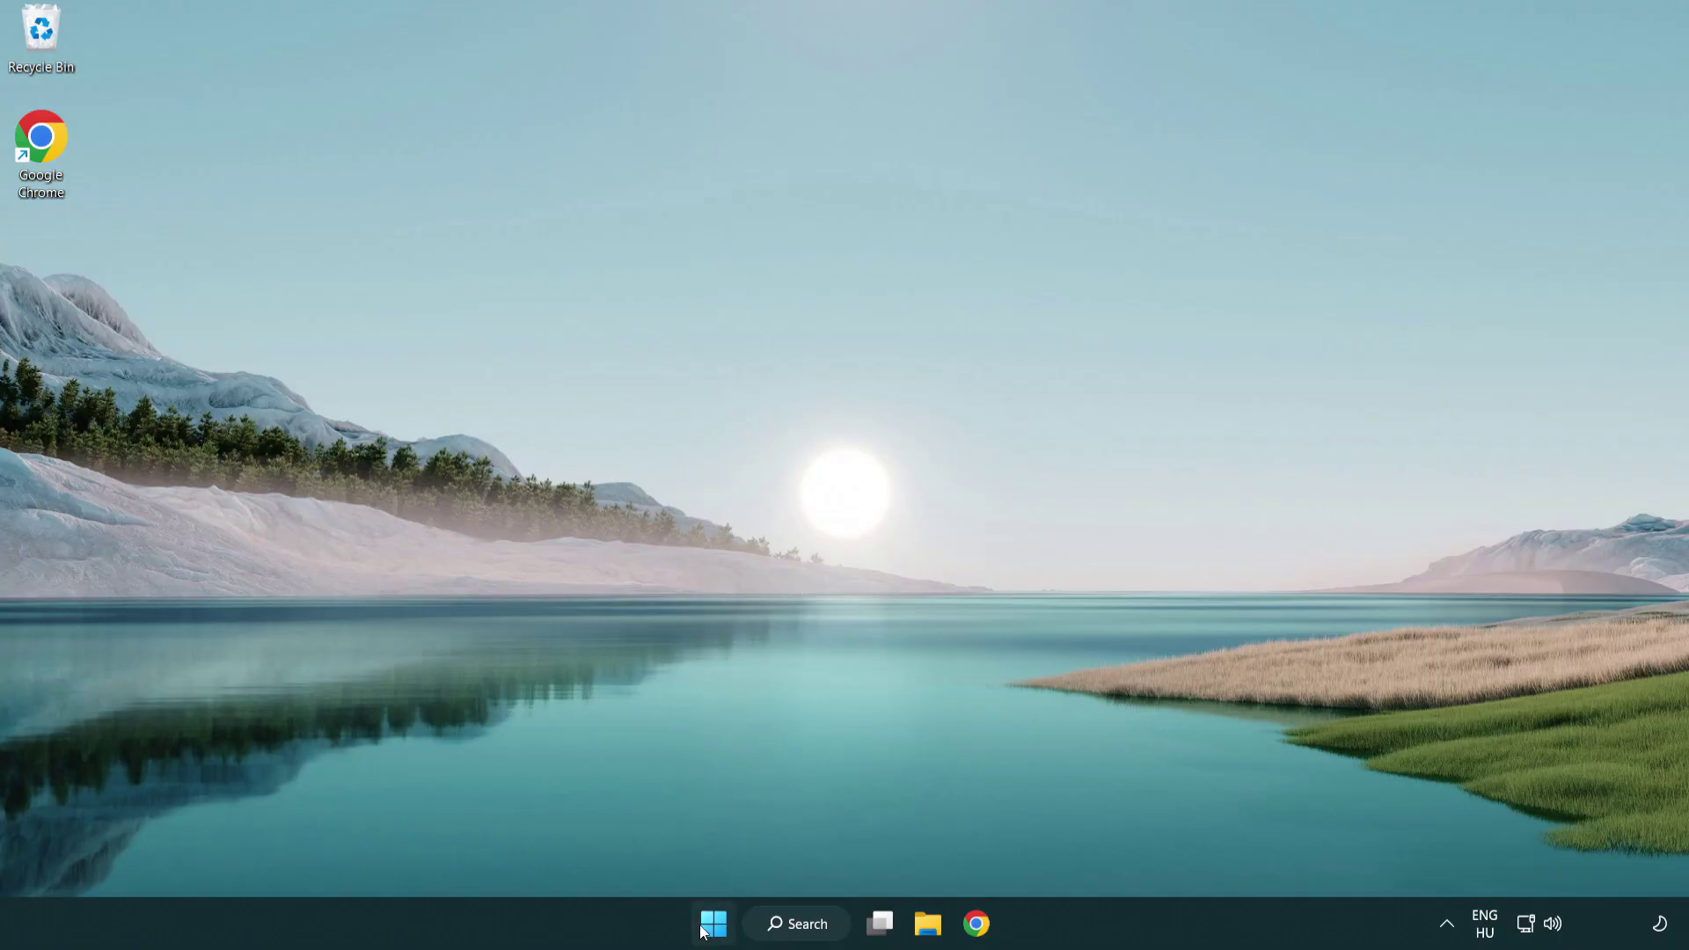
Bring up the Quick Link menu of system tools from the Start button.
right_click(714, 926)
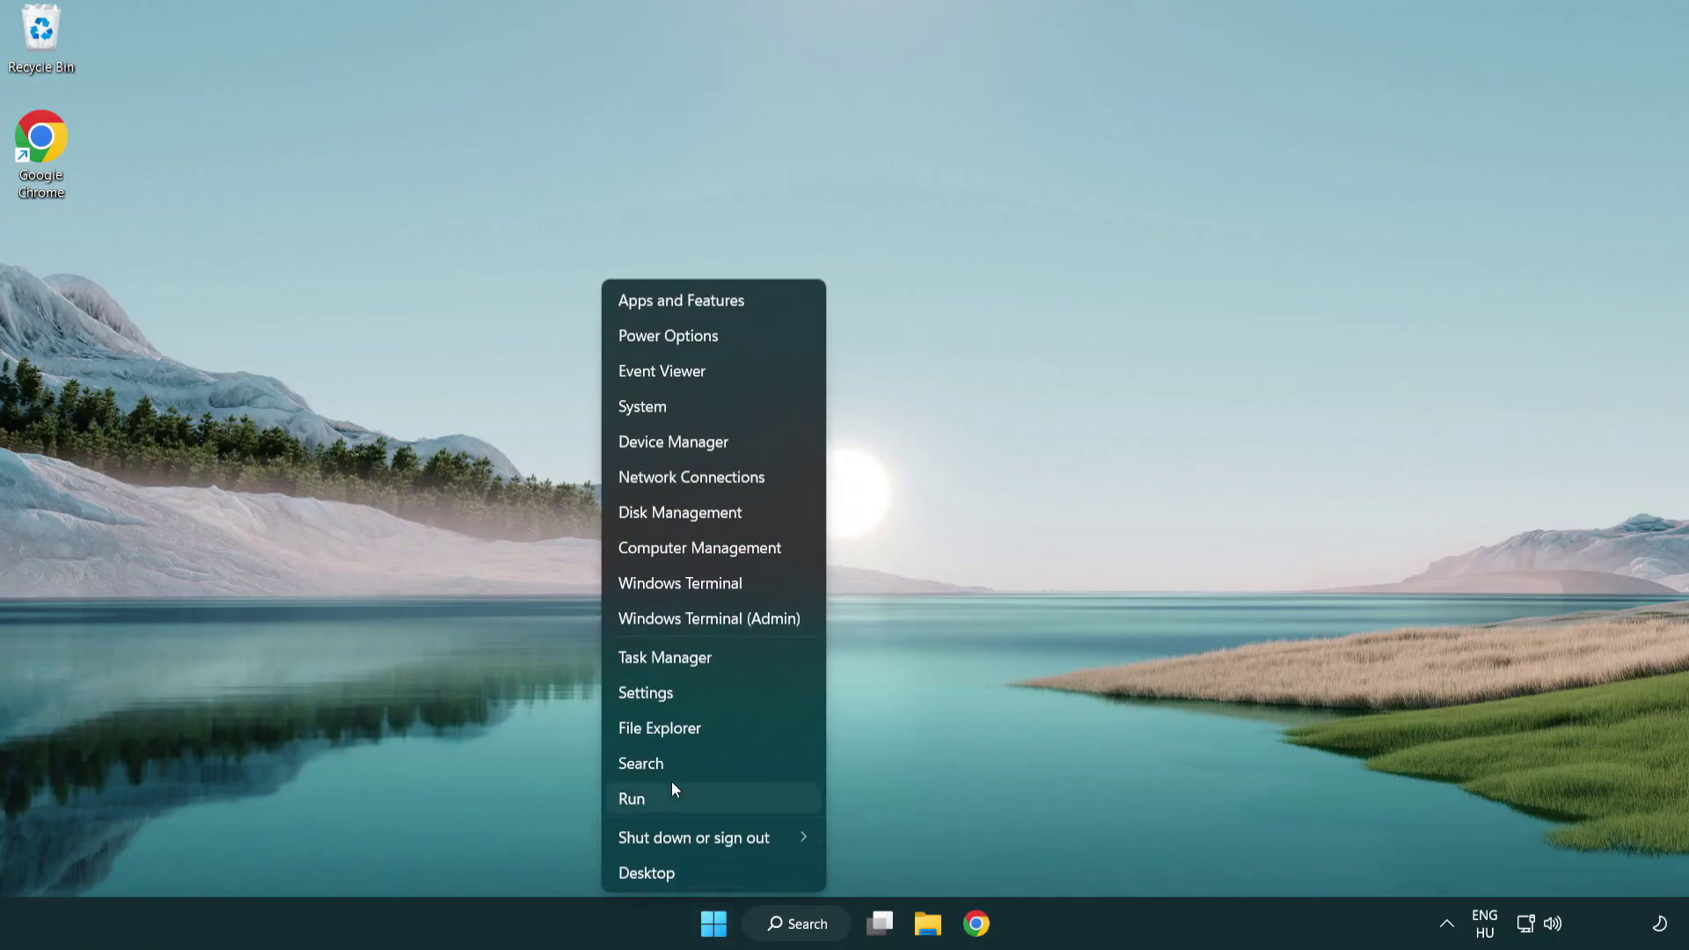
Disable Terminal, Phone Link, Cortana and Windows Security notifications as Task Manager startup apps.
left_click(746, 667)
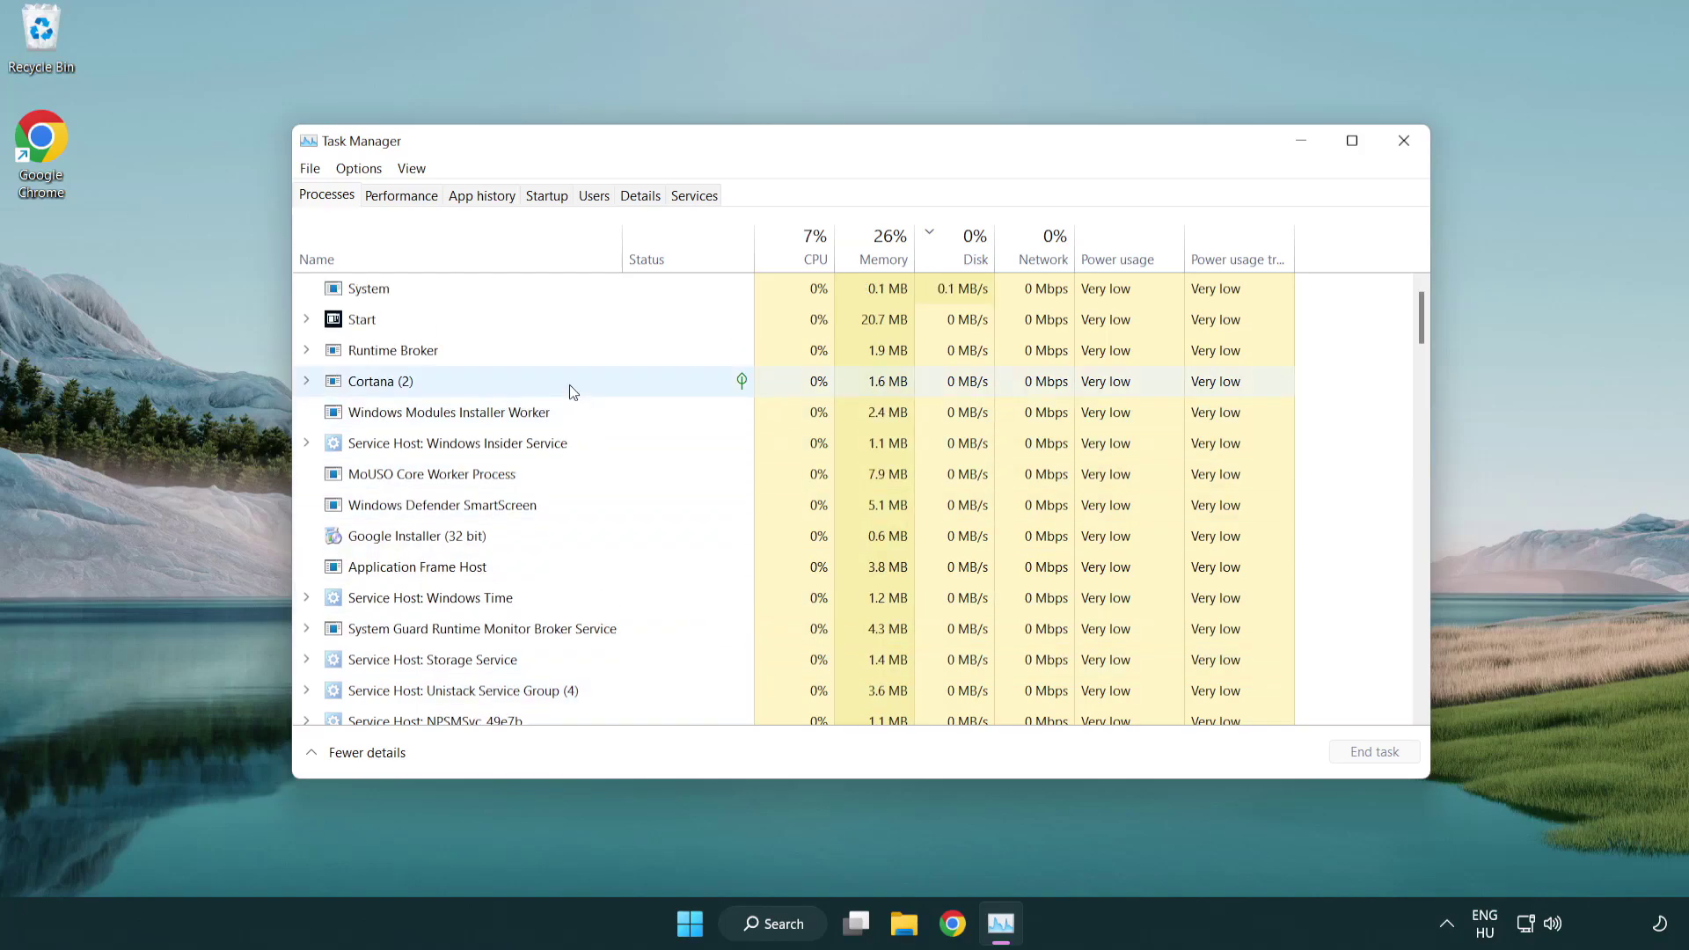
left_click(552, 197)
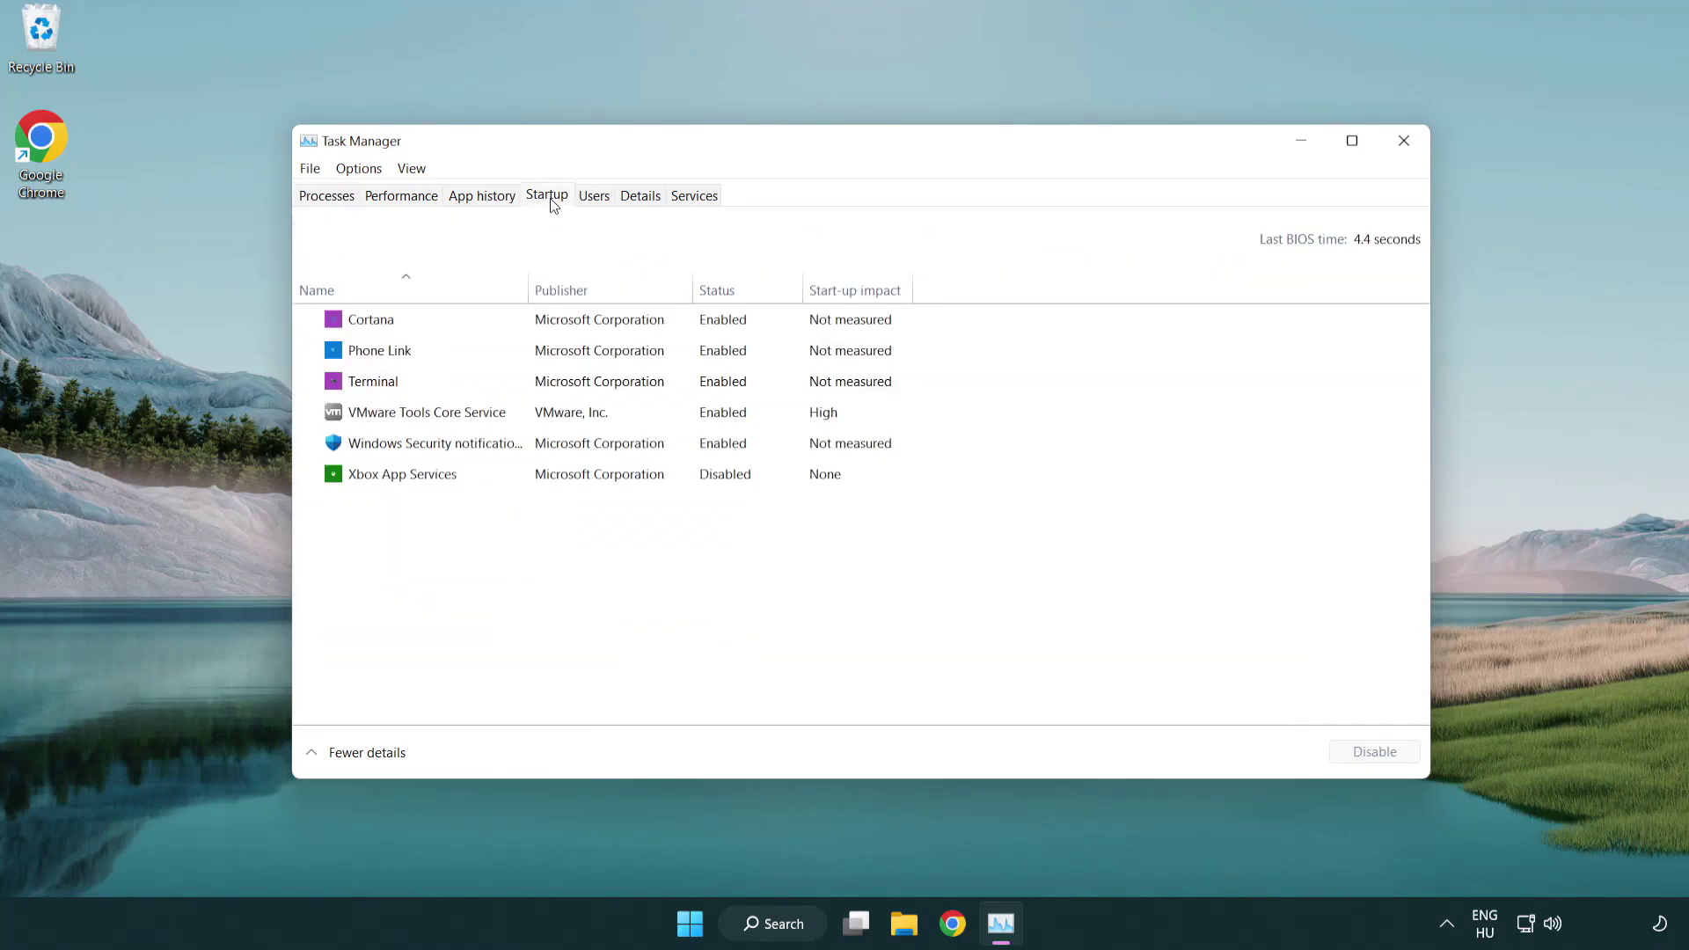
left_click(553, 386)
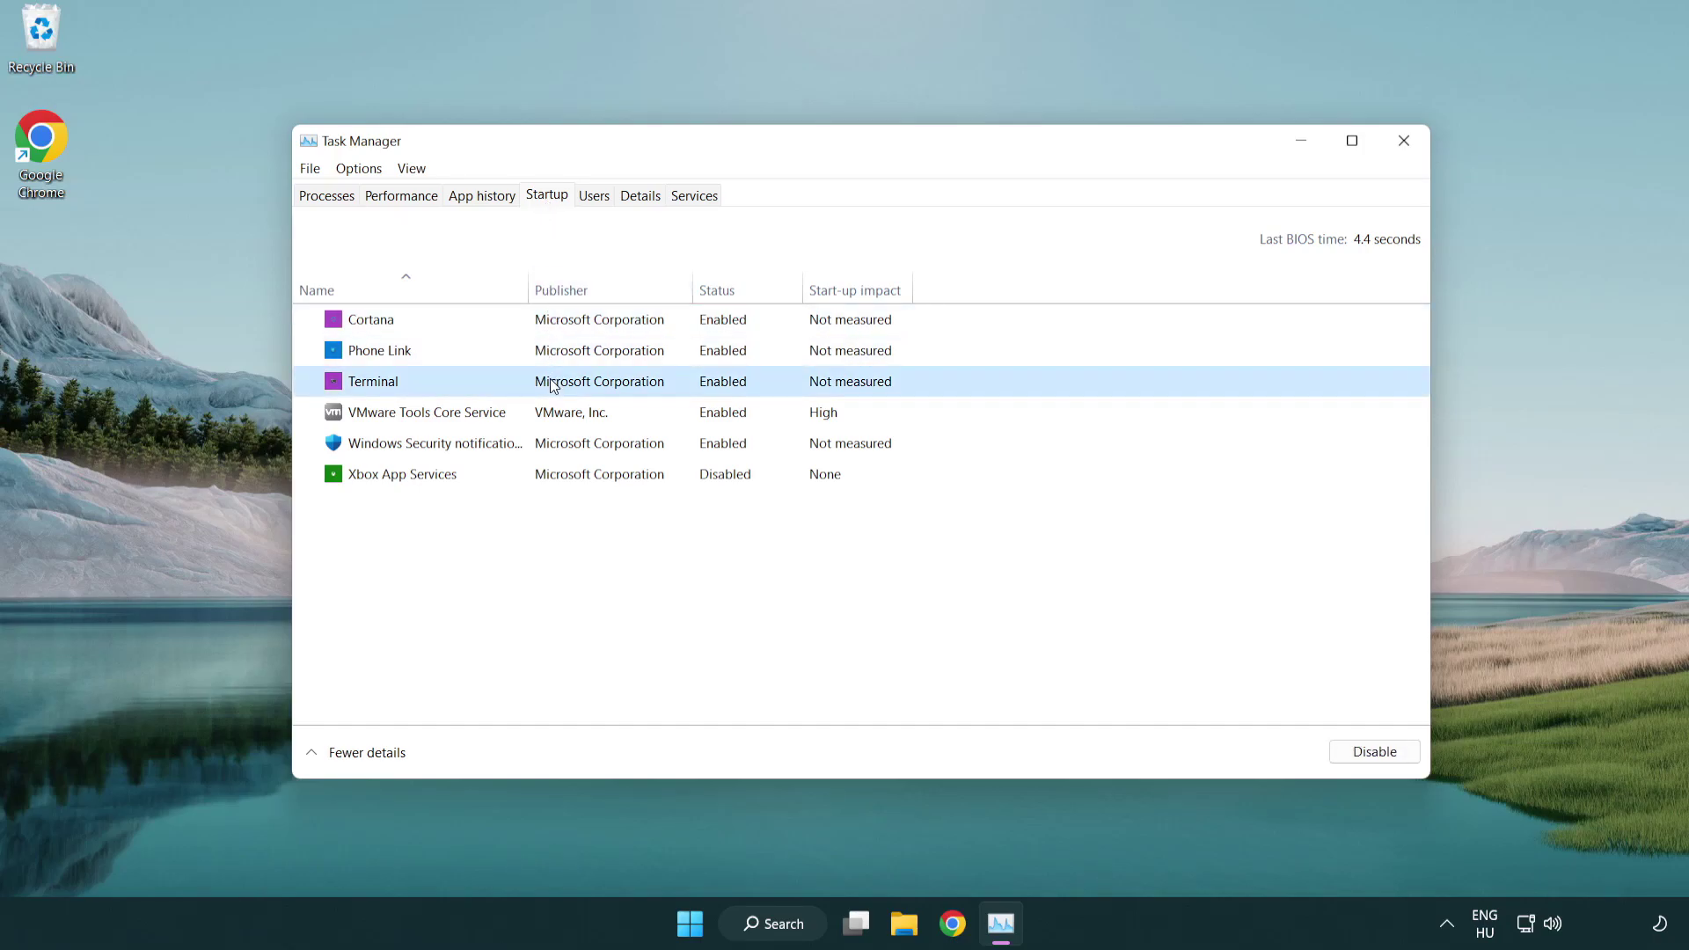
left_click(1359, 752)
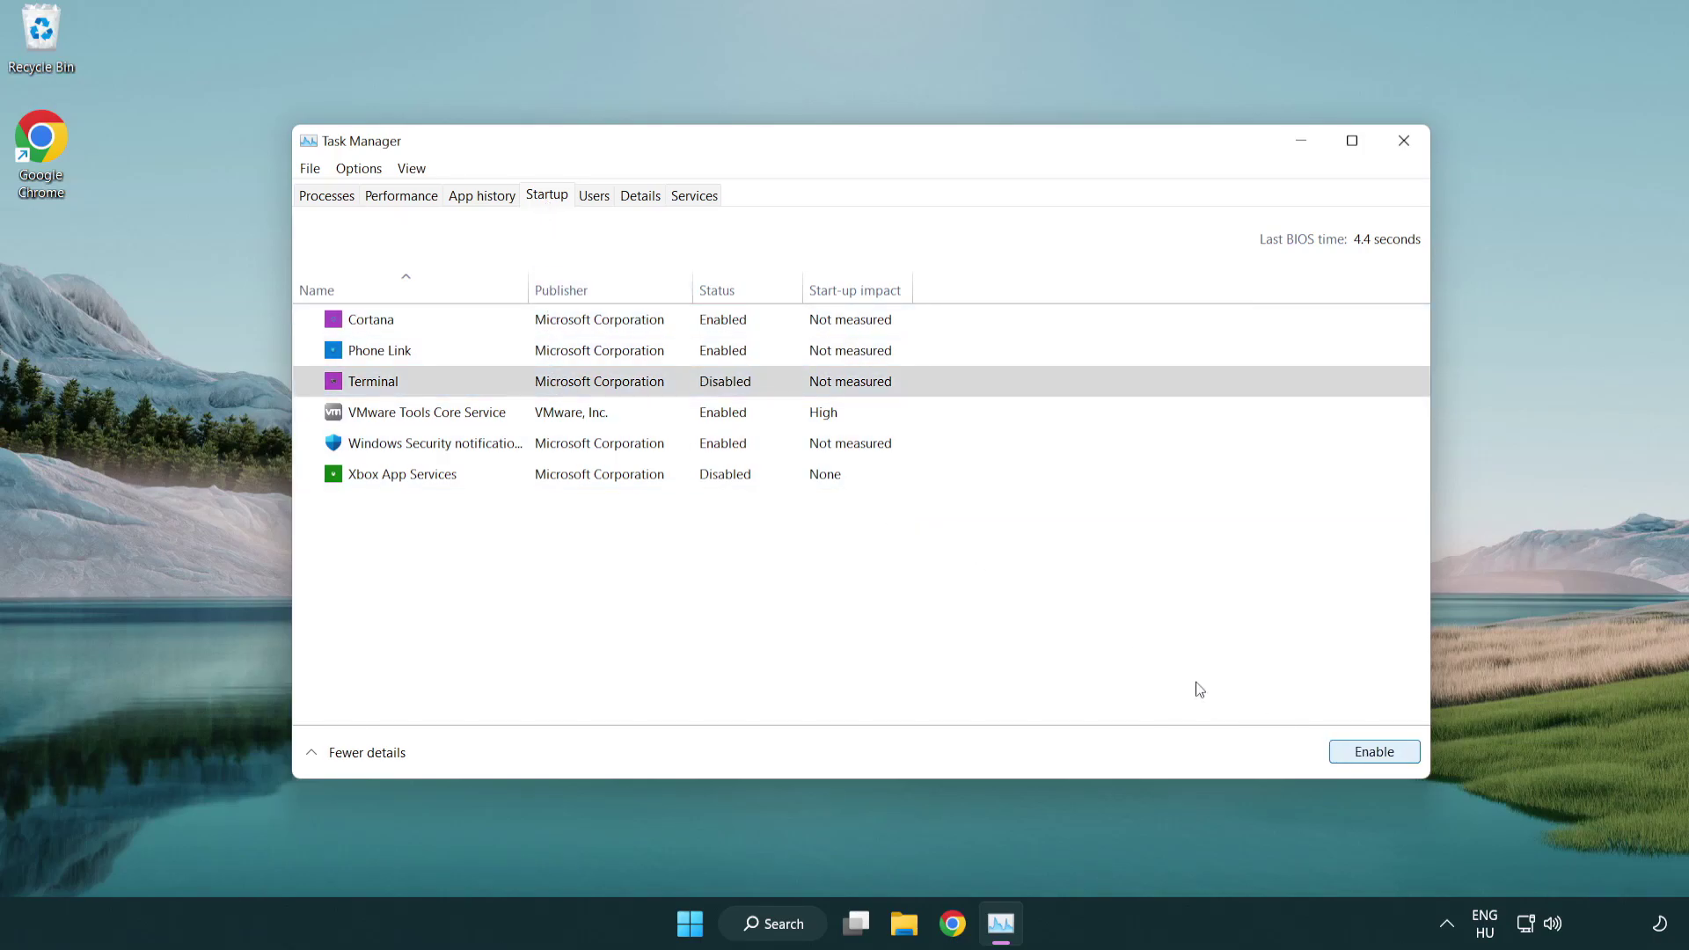
left_click(705, 357)
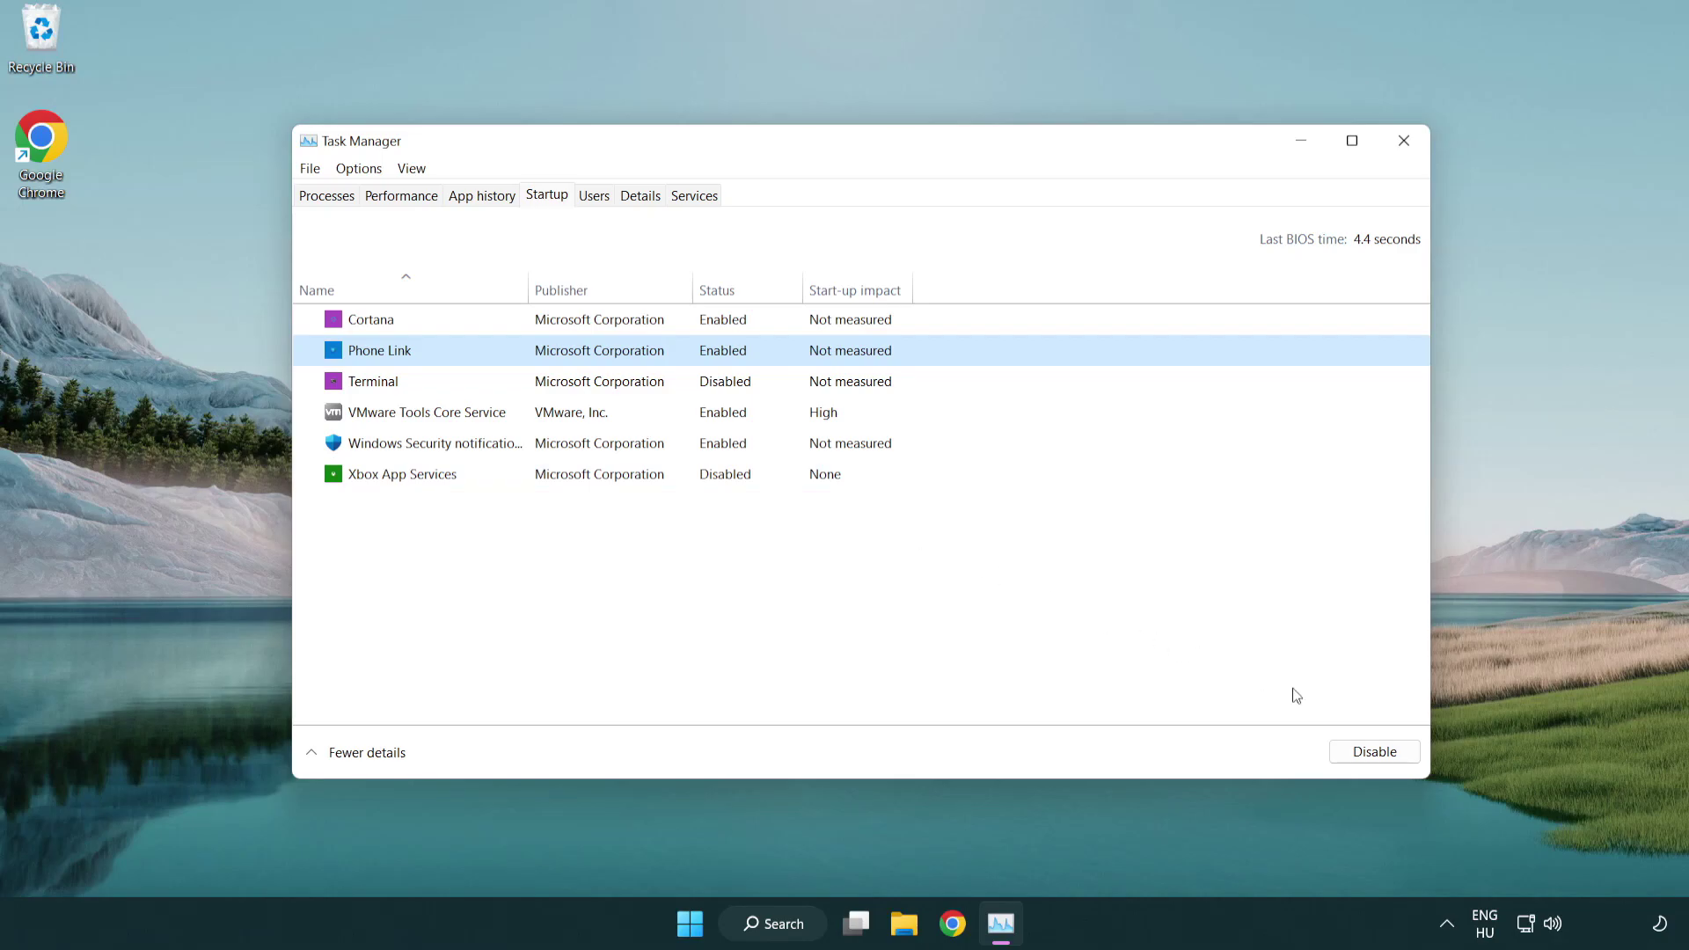
left_click(1368, 752)
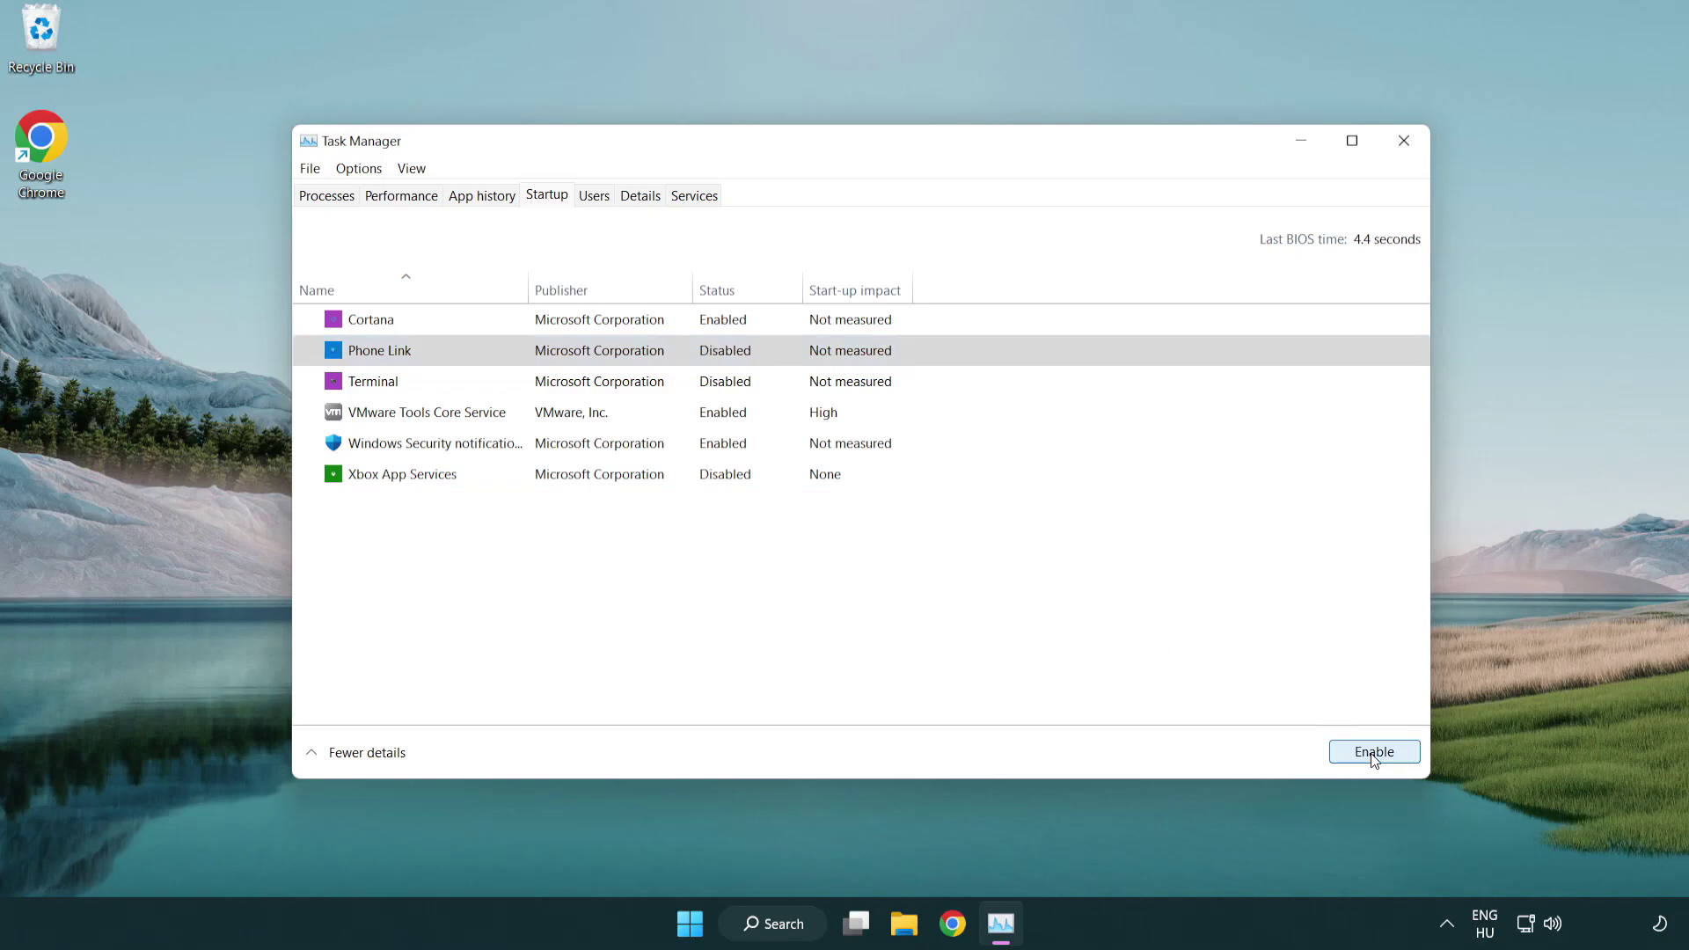
left_click(604, 329)
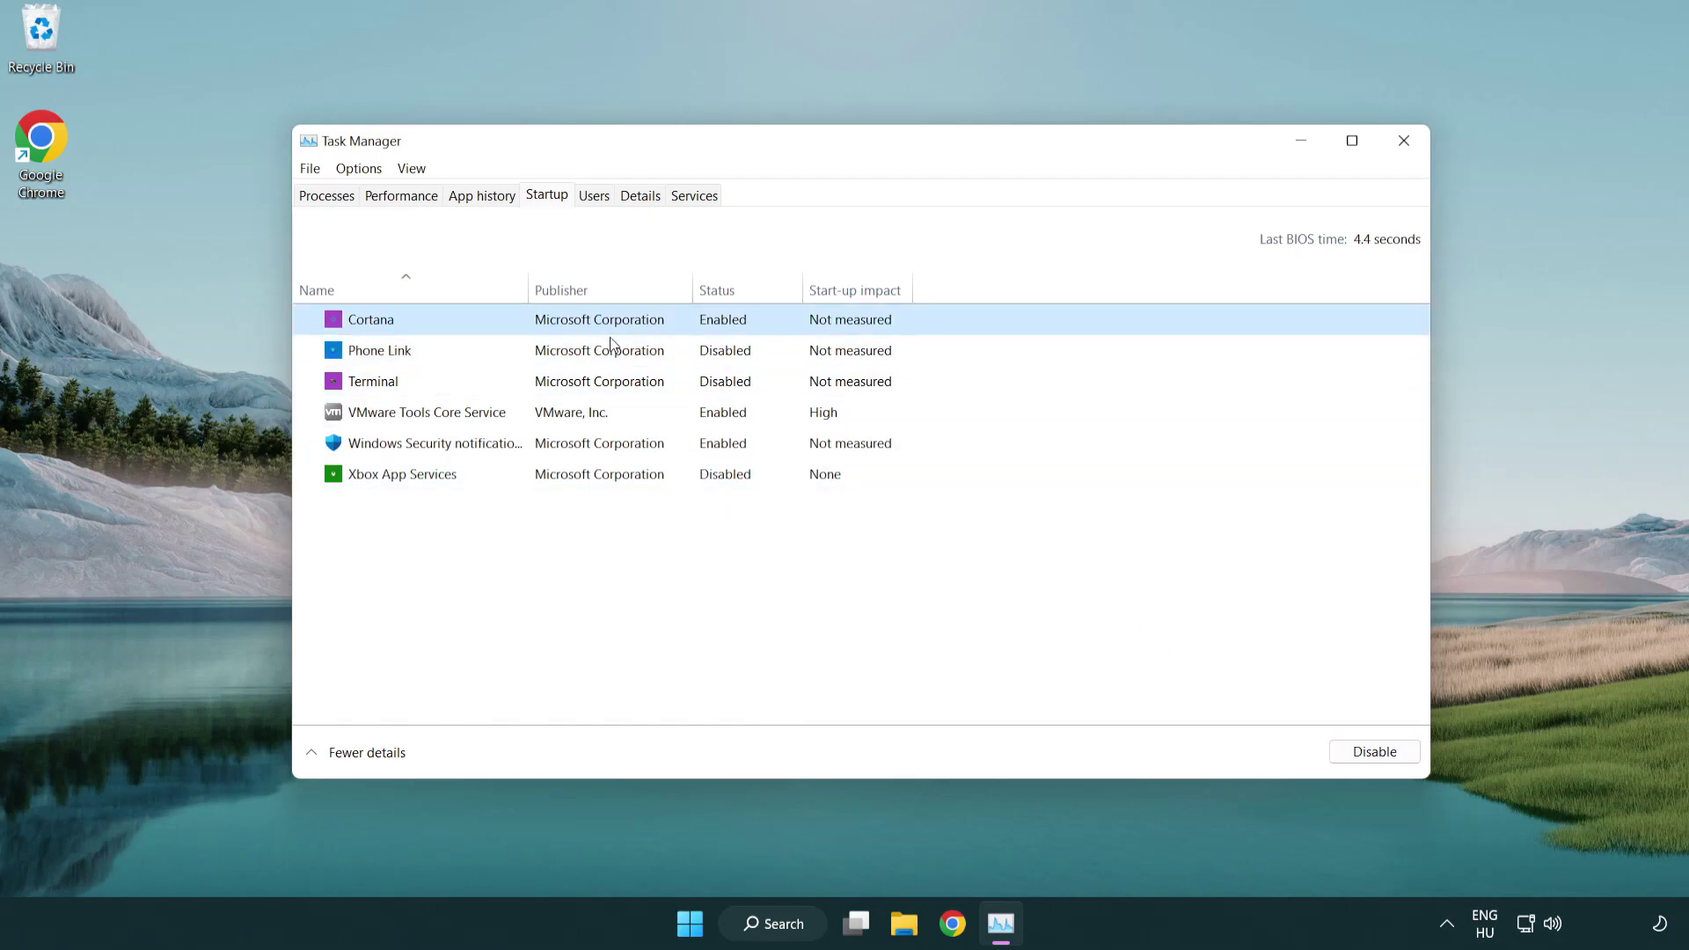
left_click(1337, 748)
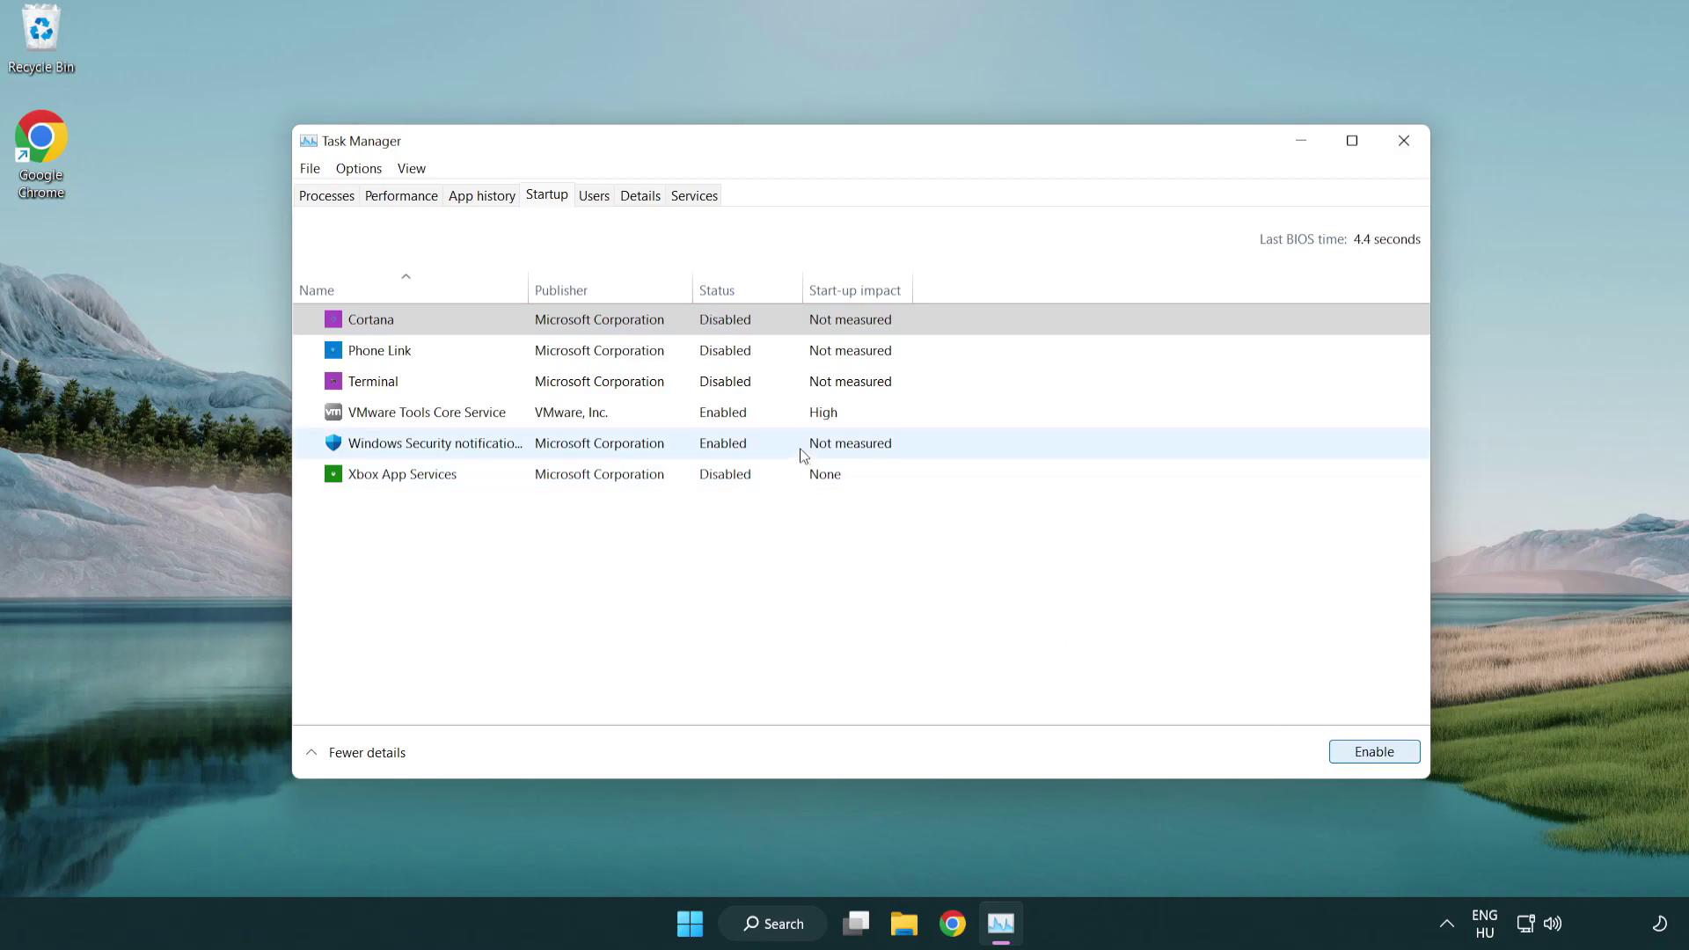
left_click(802, 453)
left_click(1332, 748)
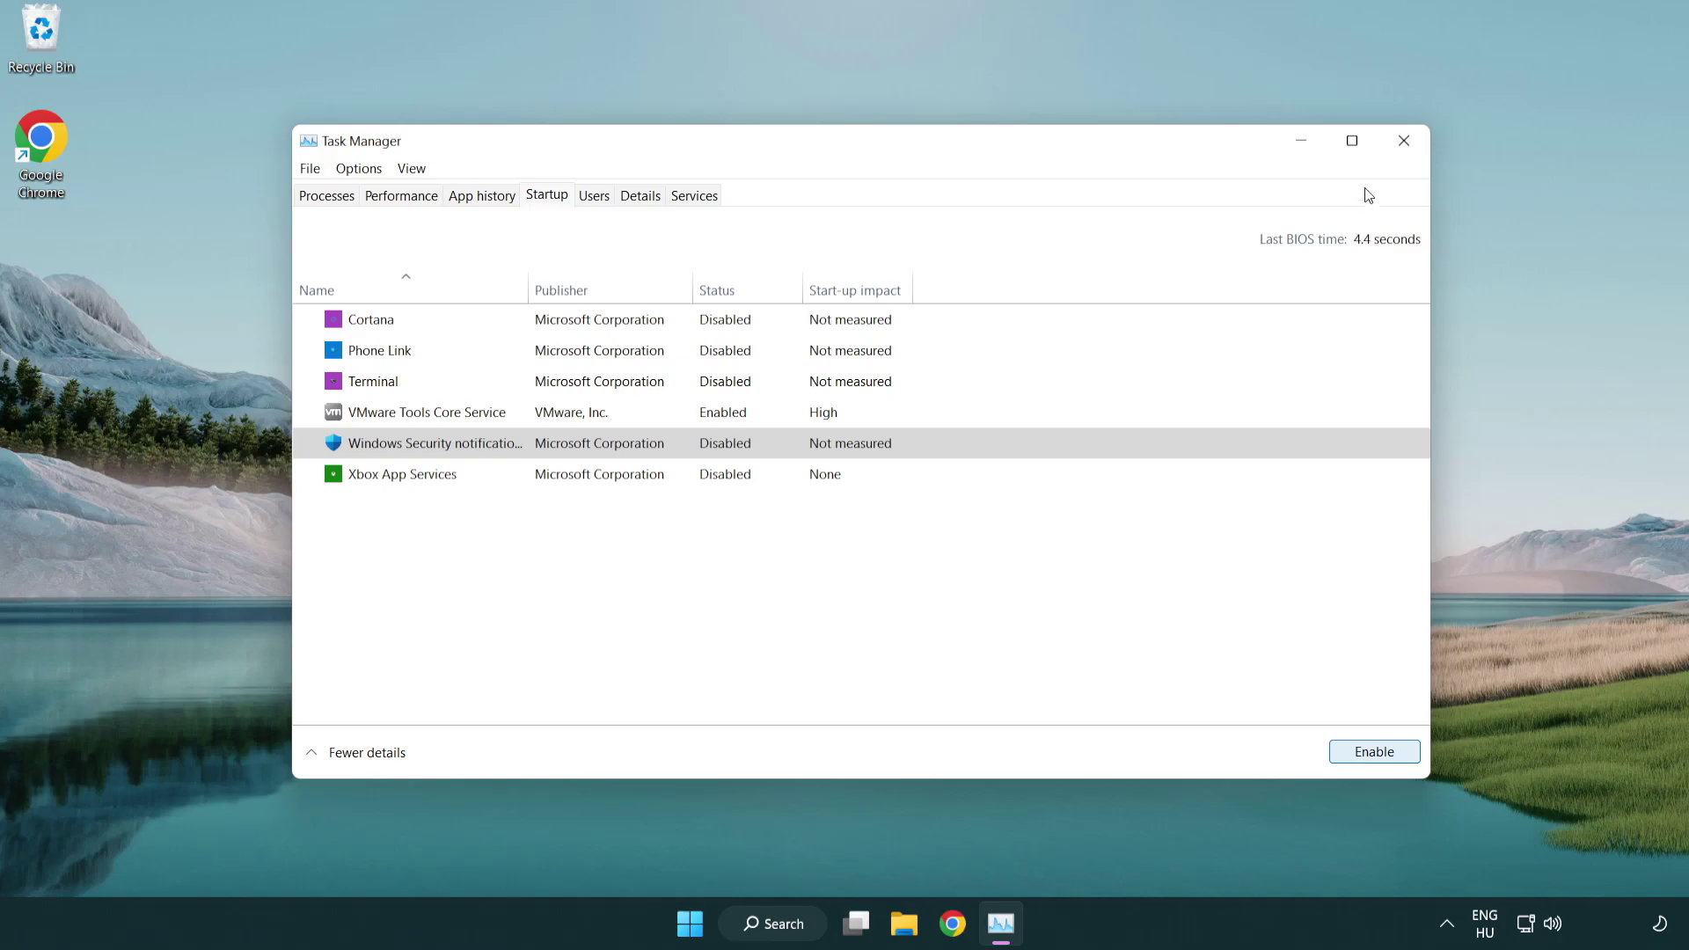
left_click(1404, 140)
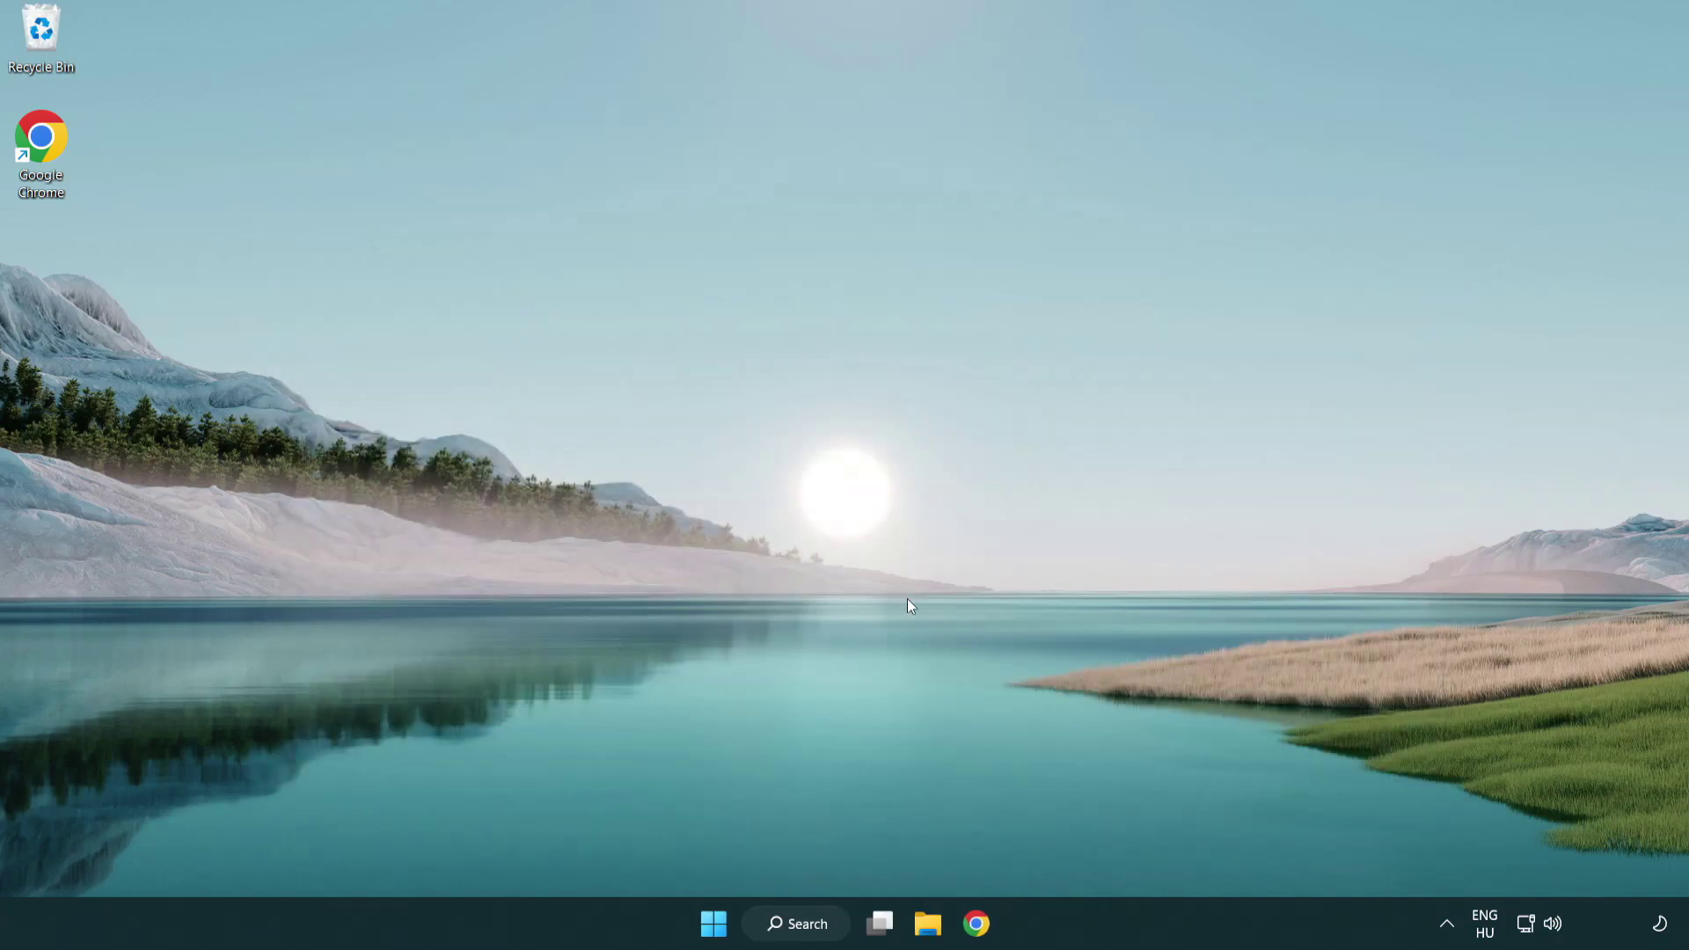
Search for 'cmd' and launch Command Prompt as administrator.
left_click(789, 921)
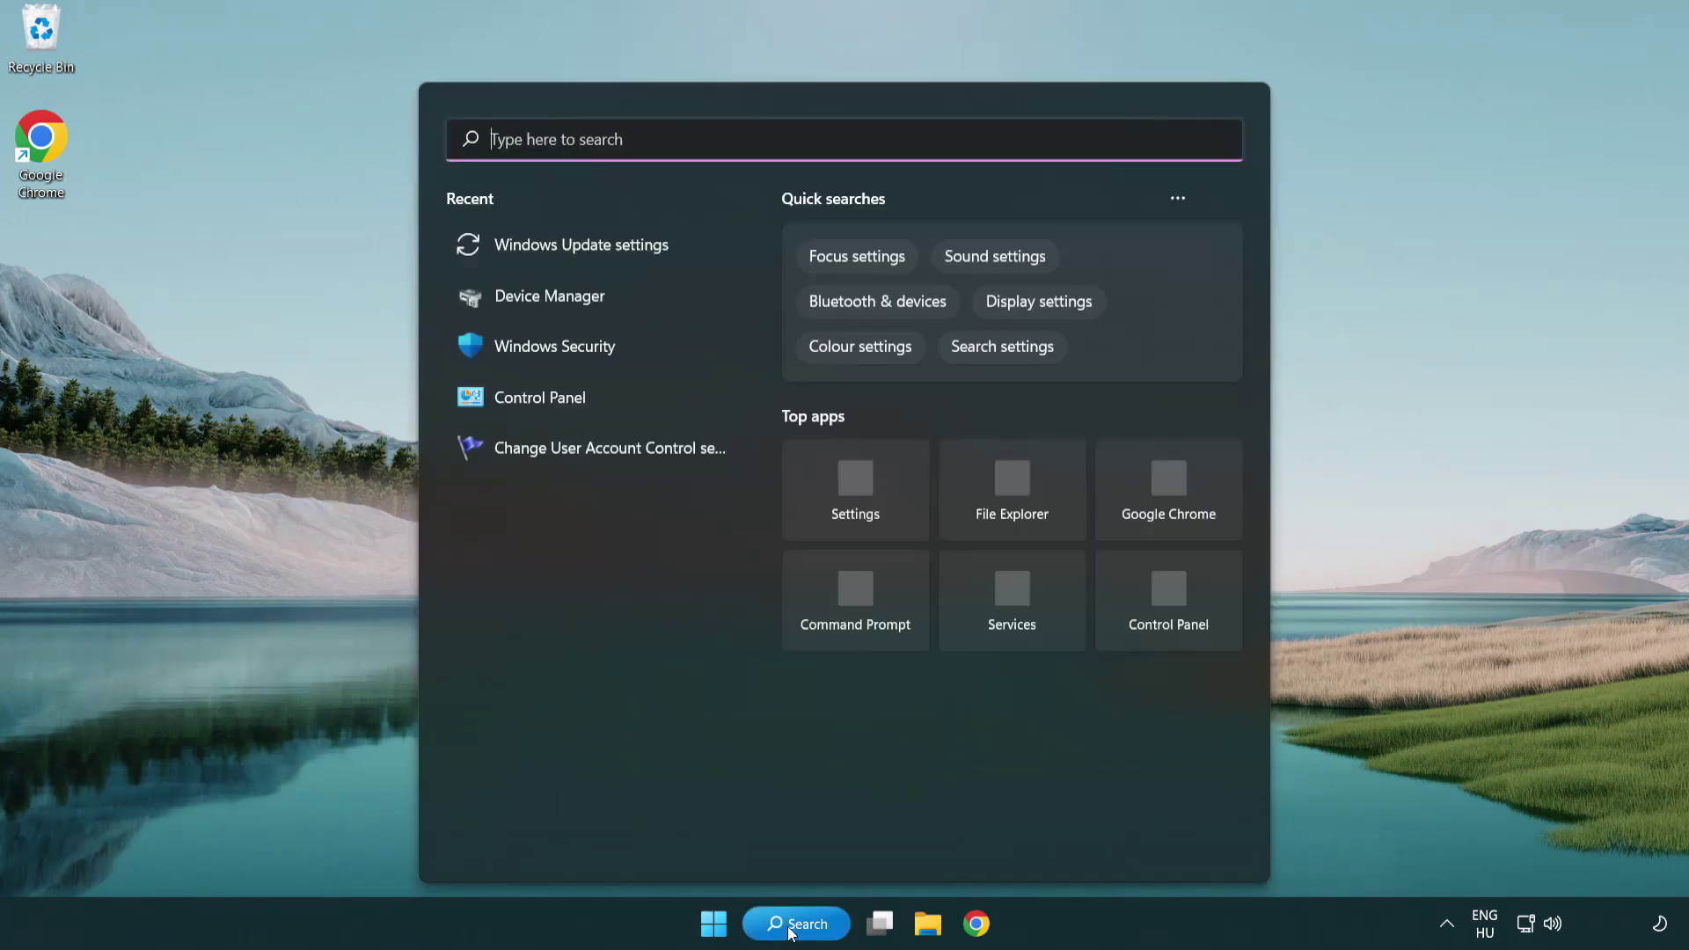
type("c")
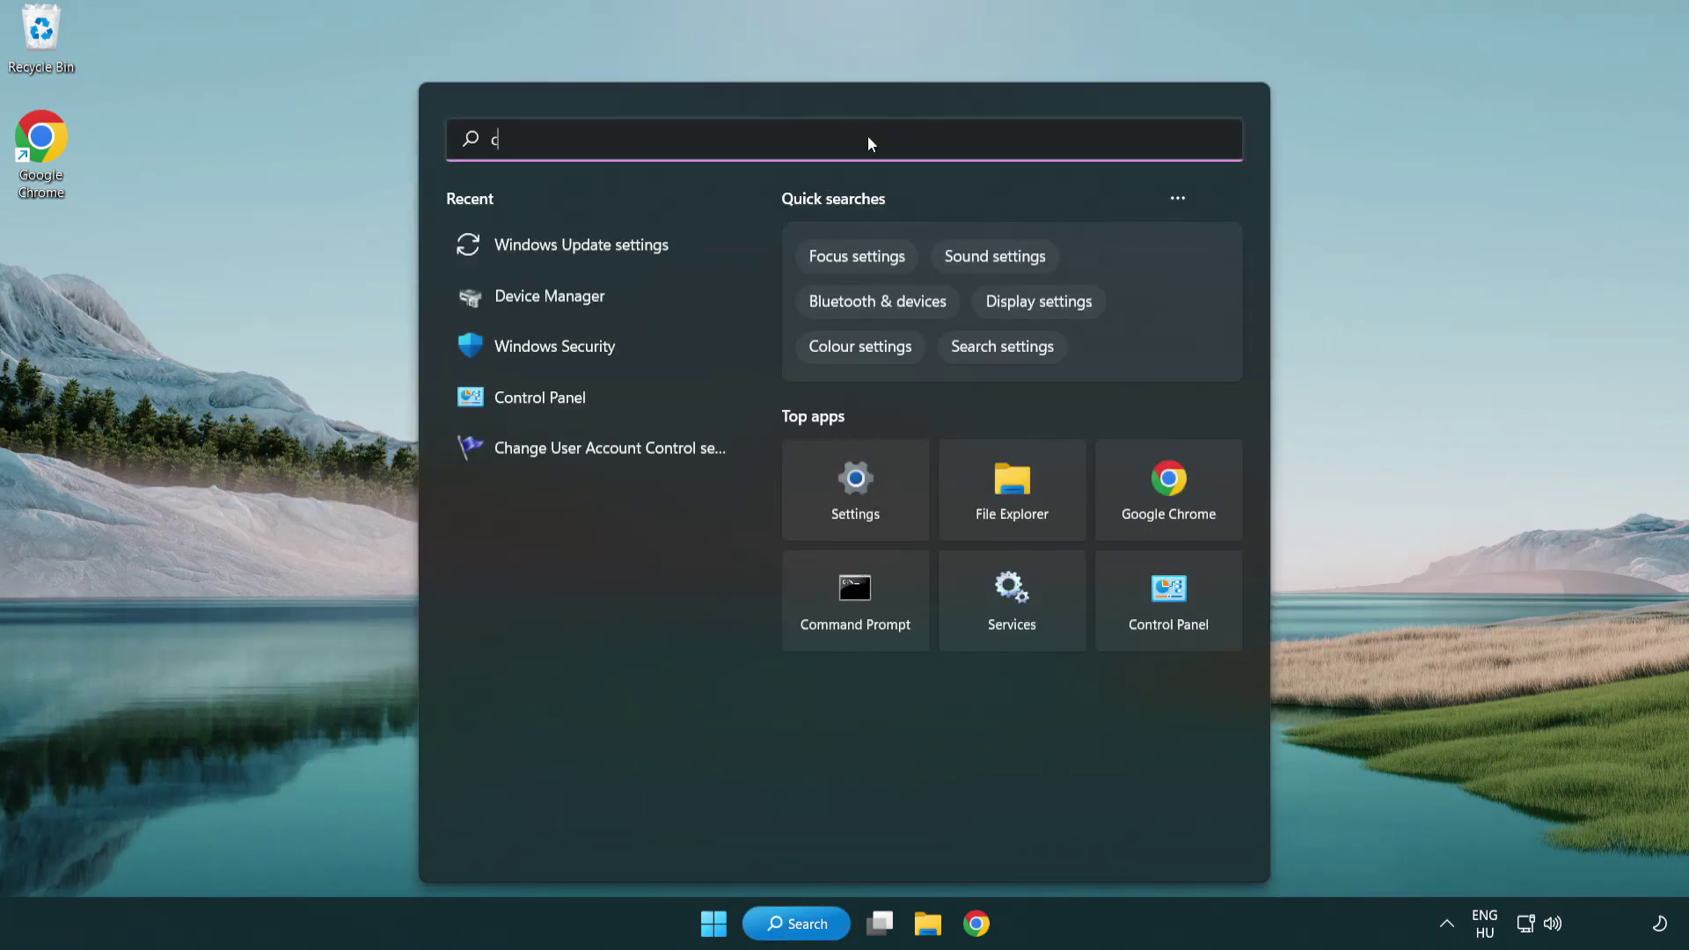
type("md")
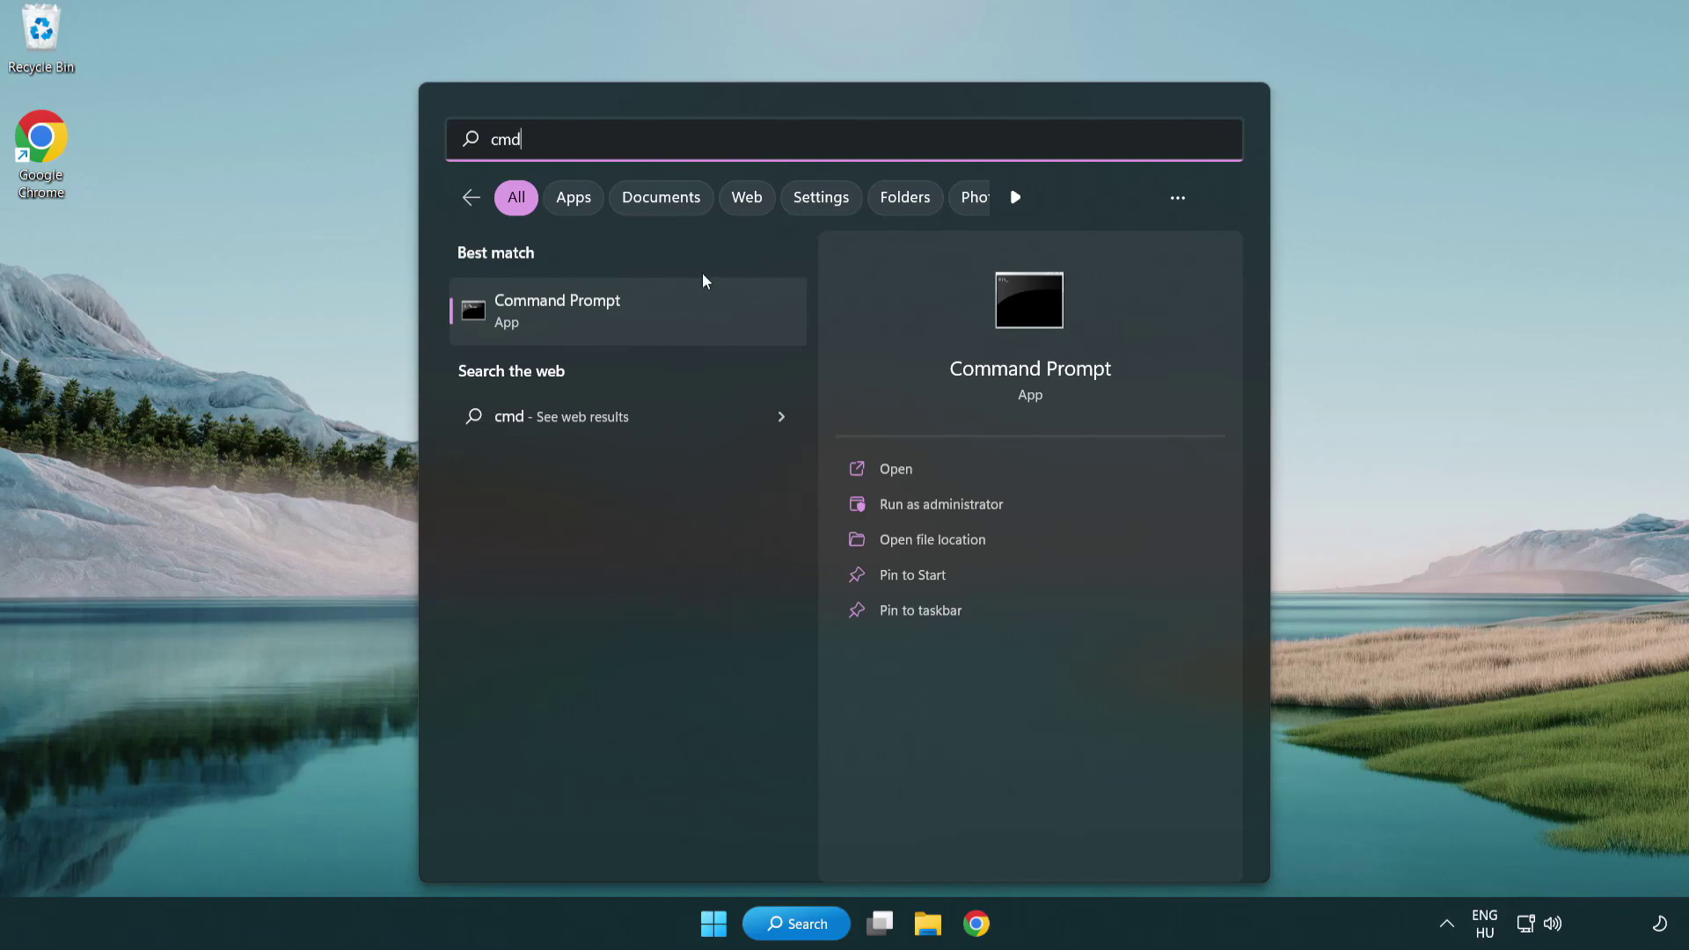
right_click(647, 321)
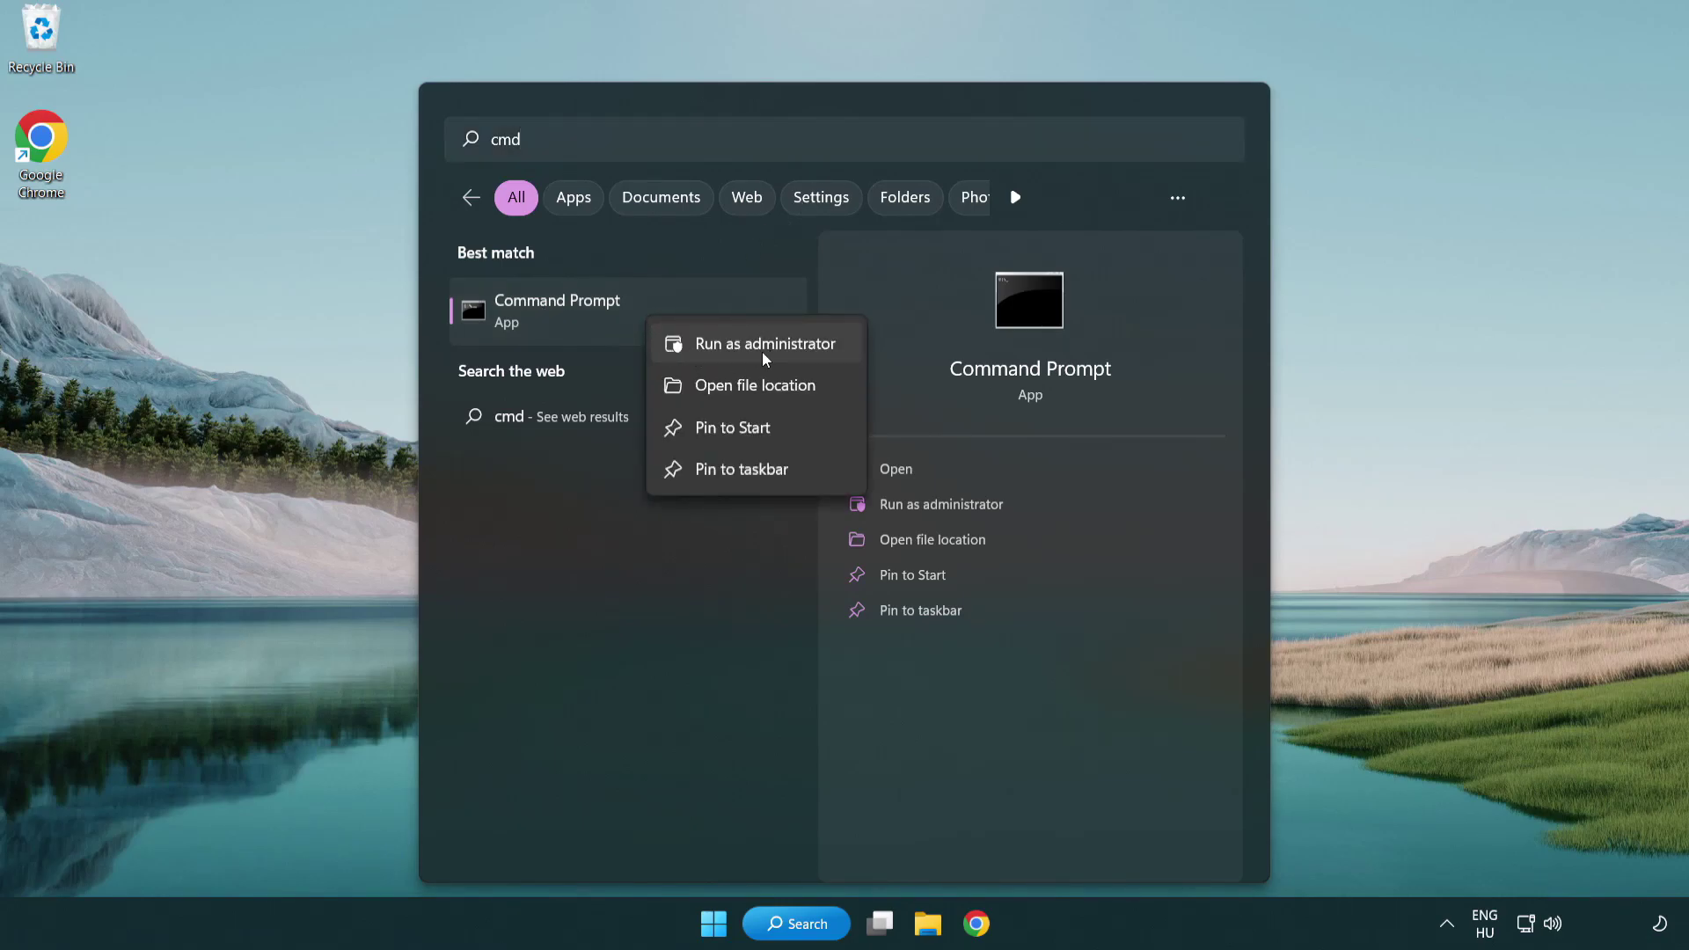
left_click(762, 344)
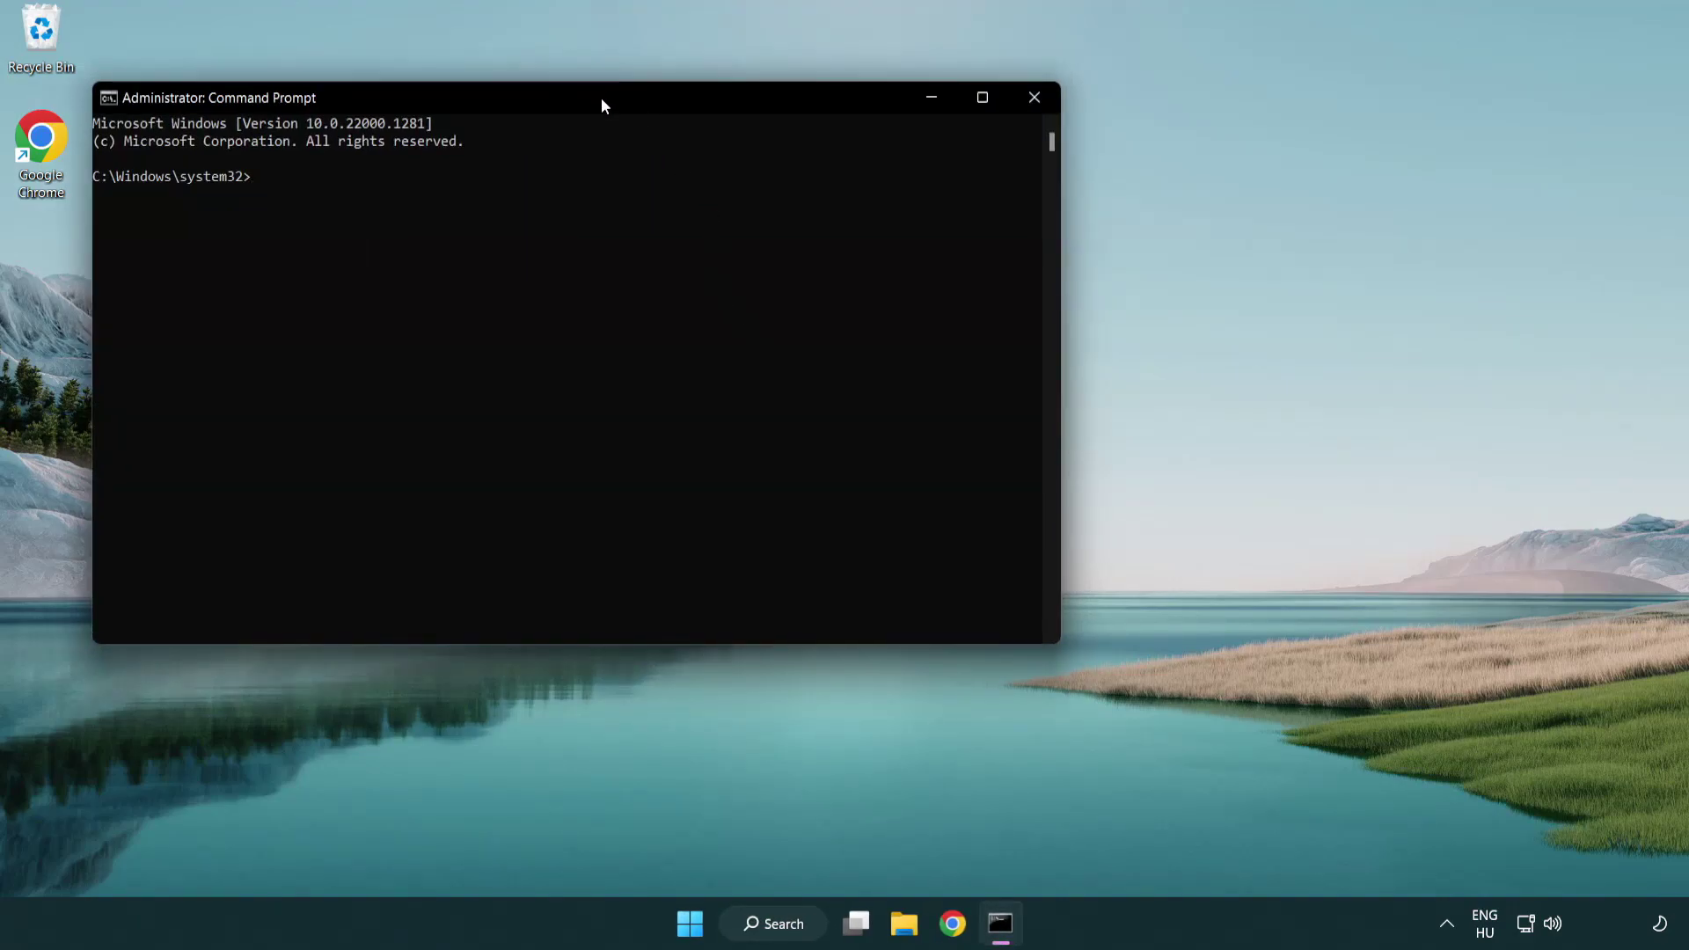
Run sfc /scannow in the elevated Command Prompt to scan all system files.
left_click_drag(602, 105, 850, 179)
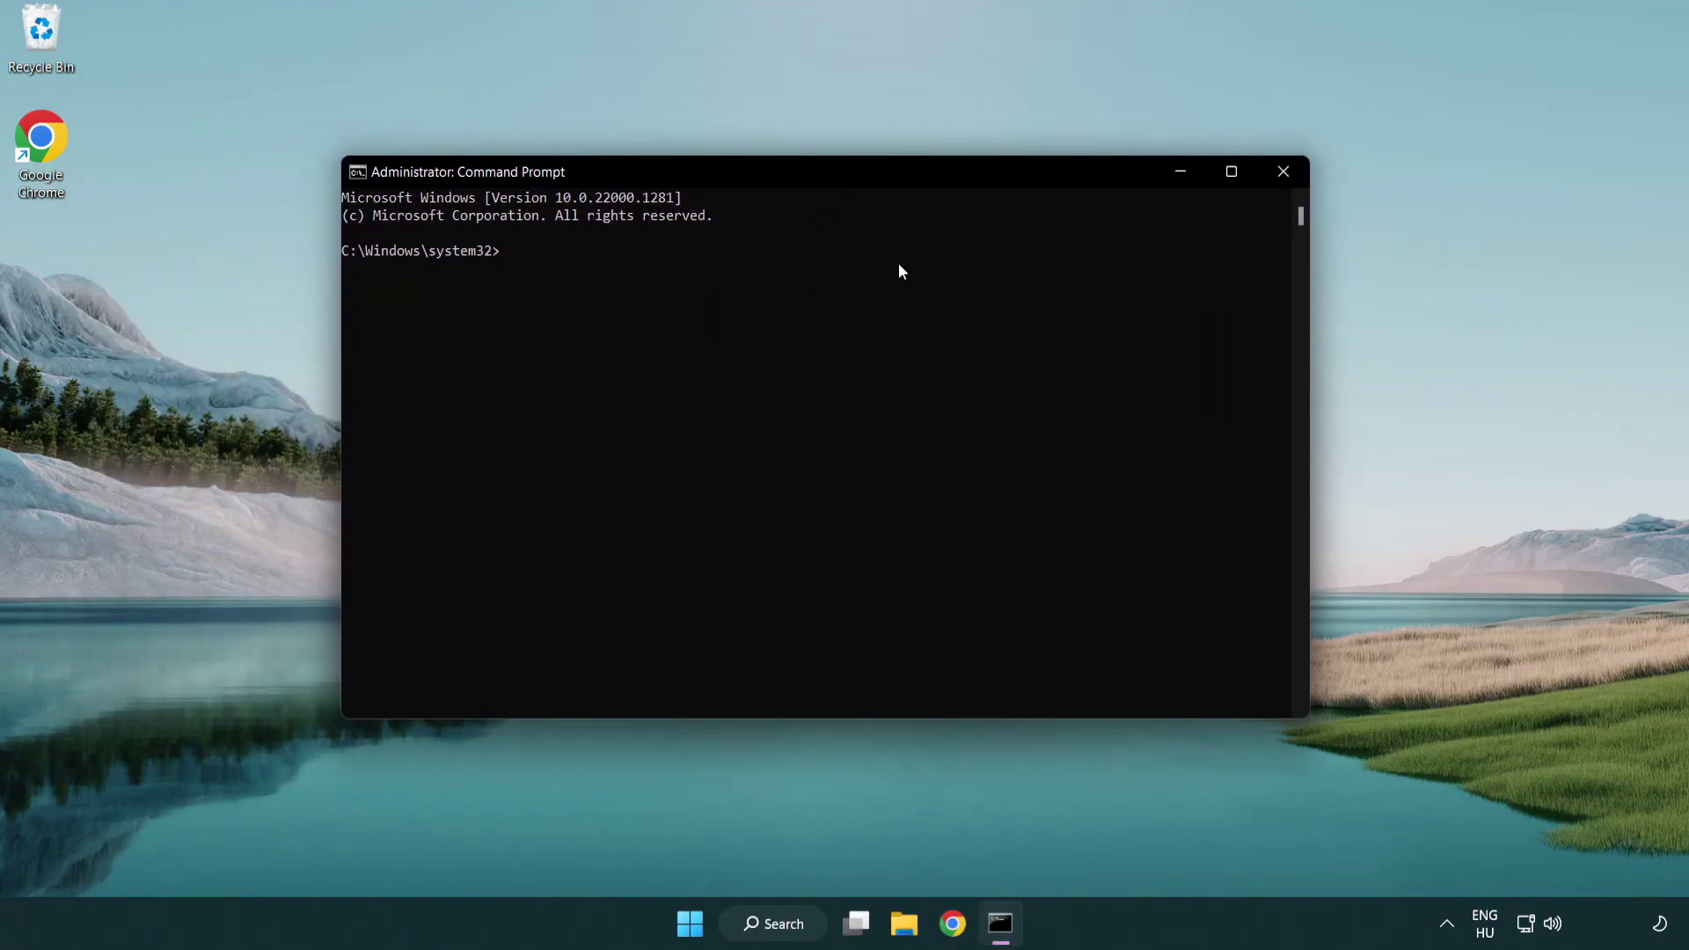
type("sfc /")
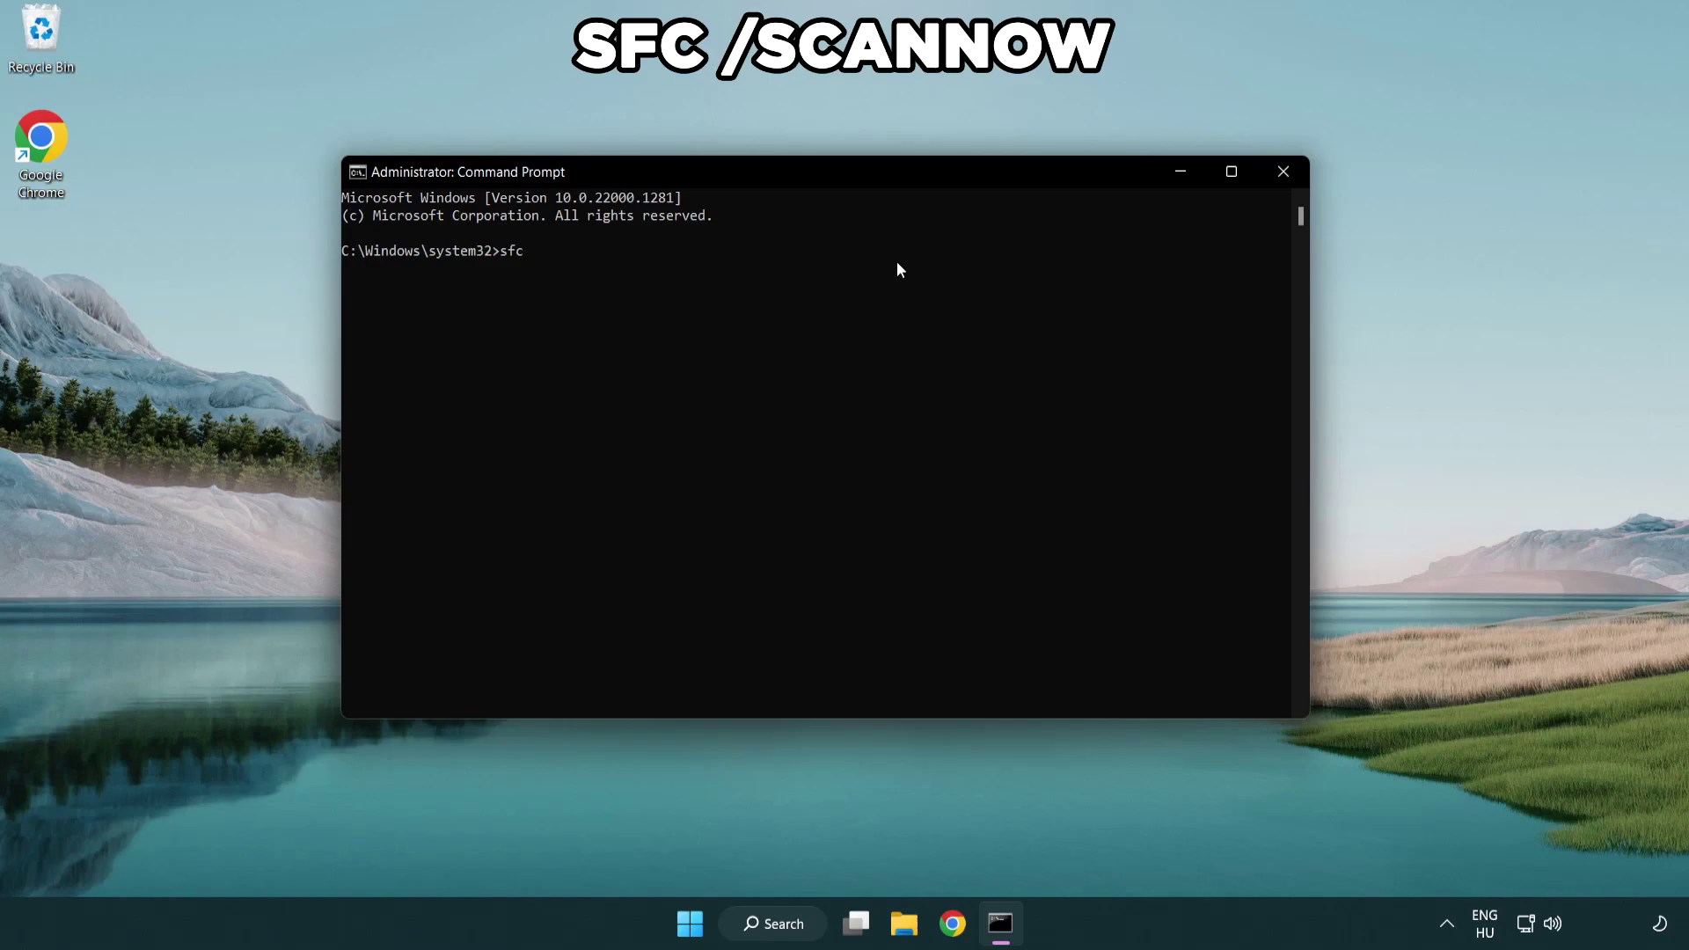
type("scannow")
key("Return")
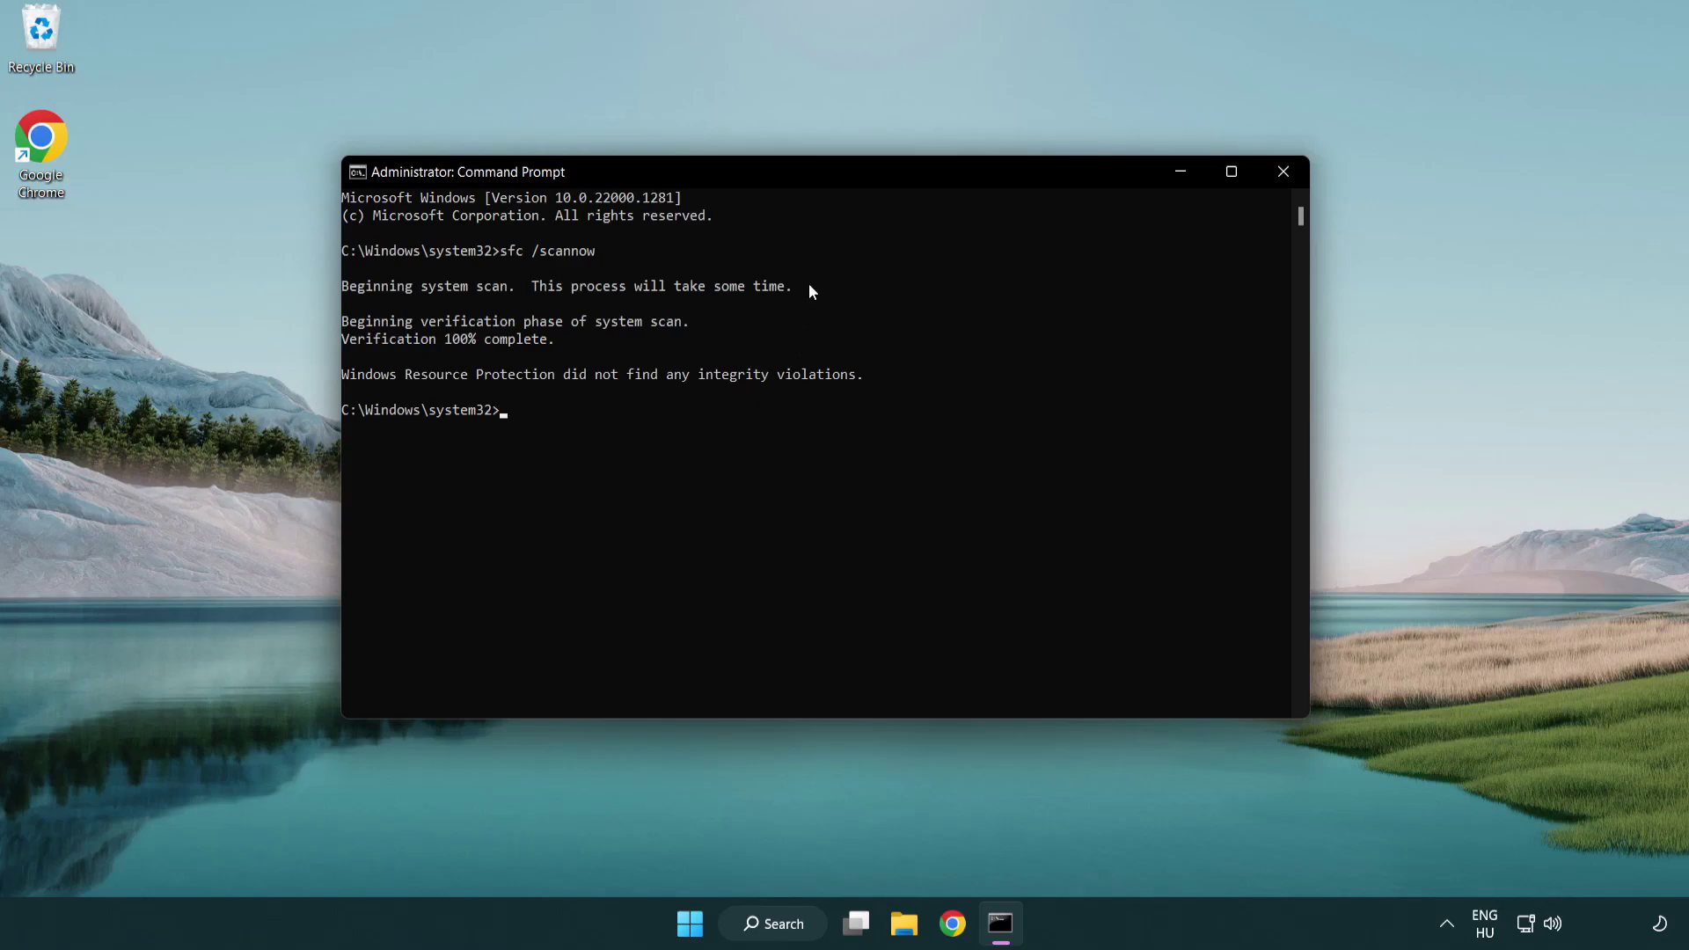
Close Command Prompt, then bring up the Start menu's power options.
left_click(1283, 172)
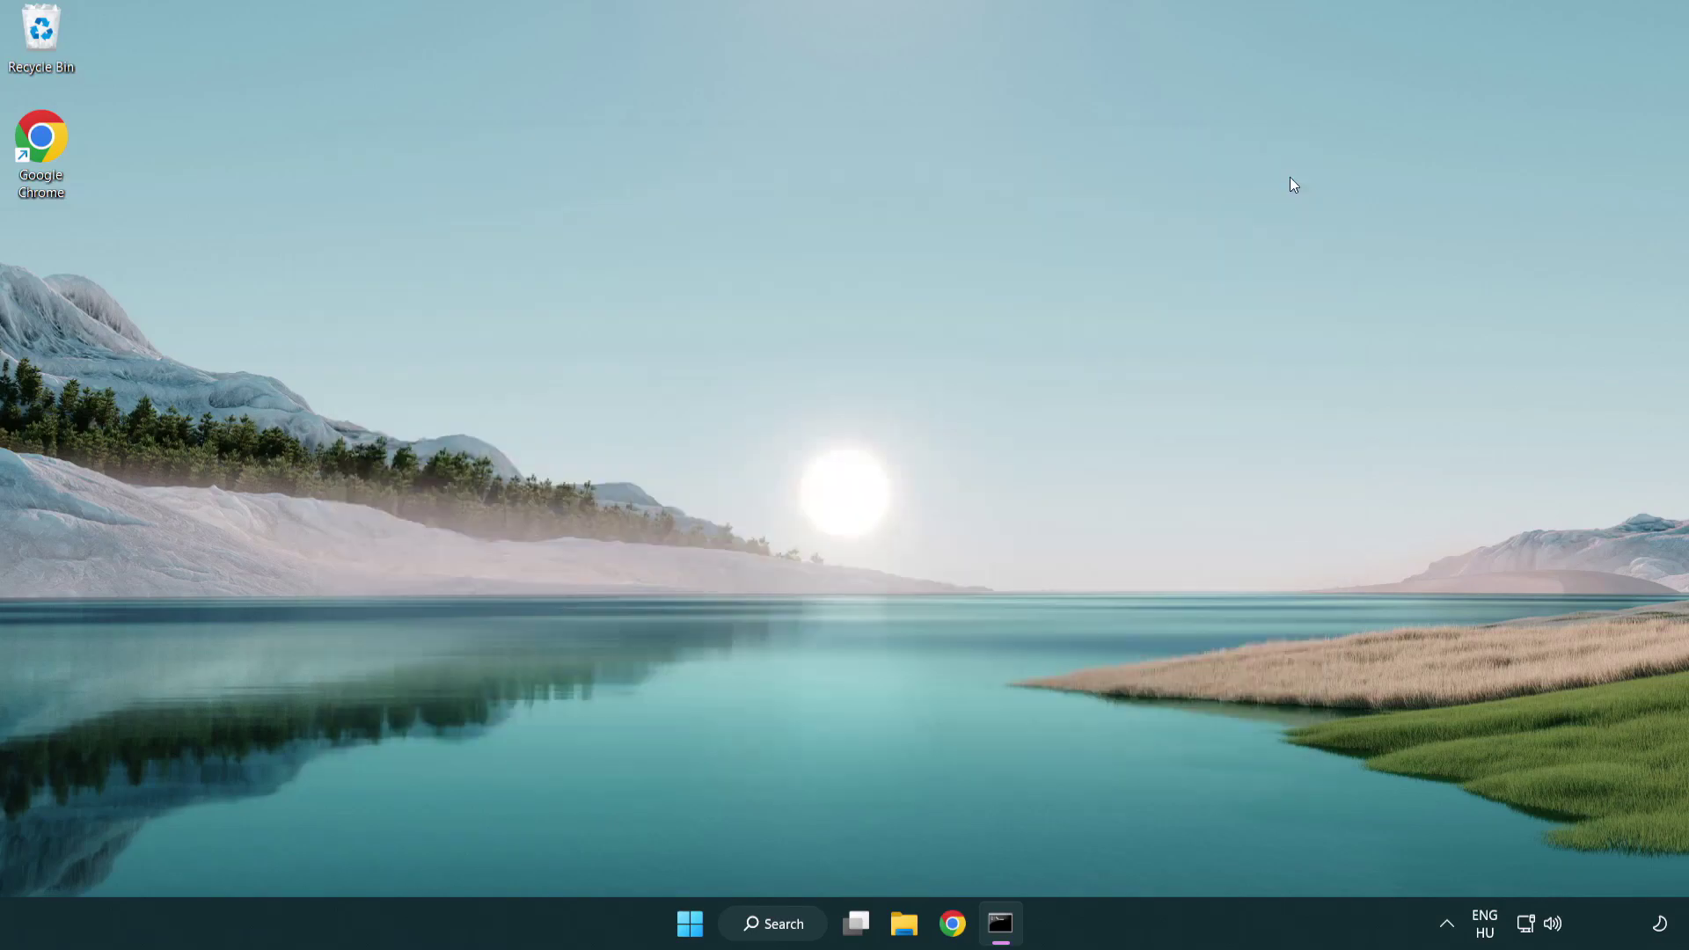
left_click(719, 919)
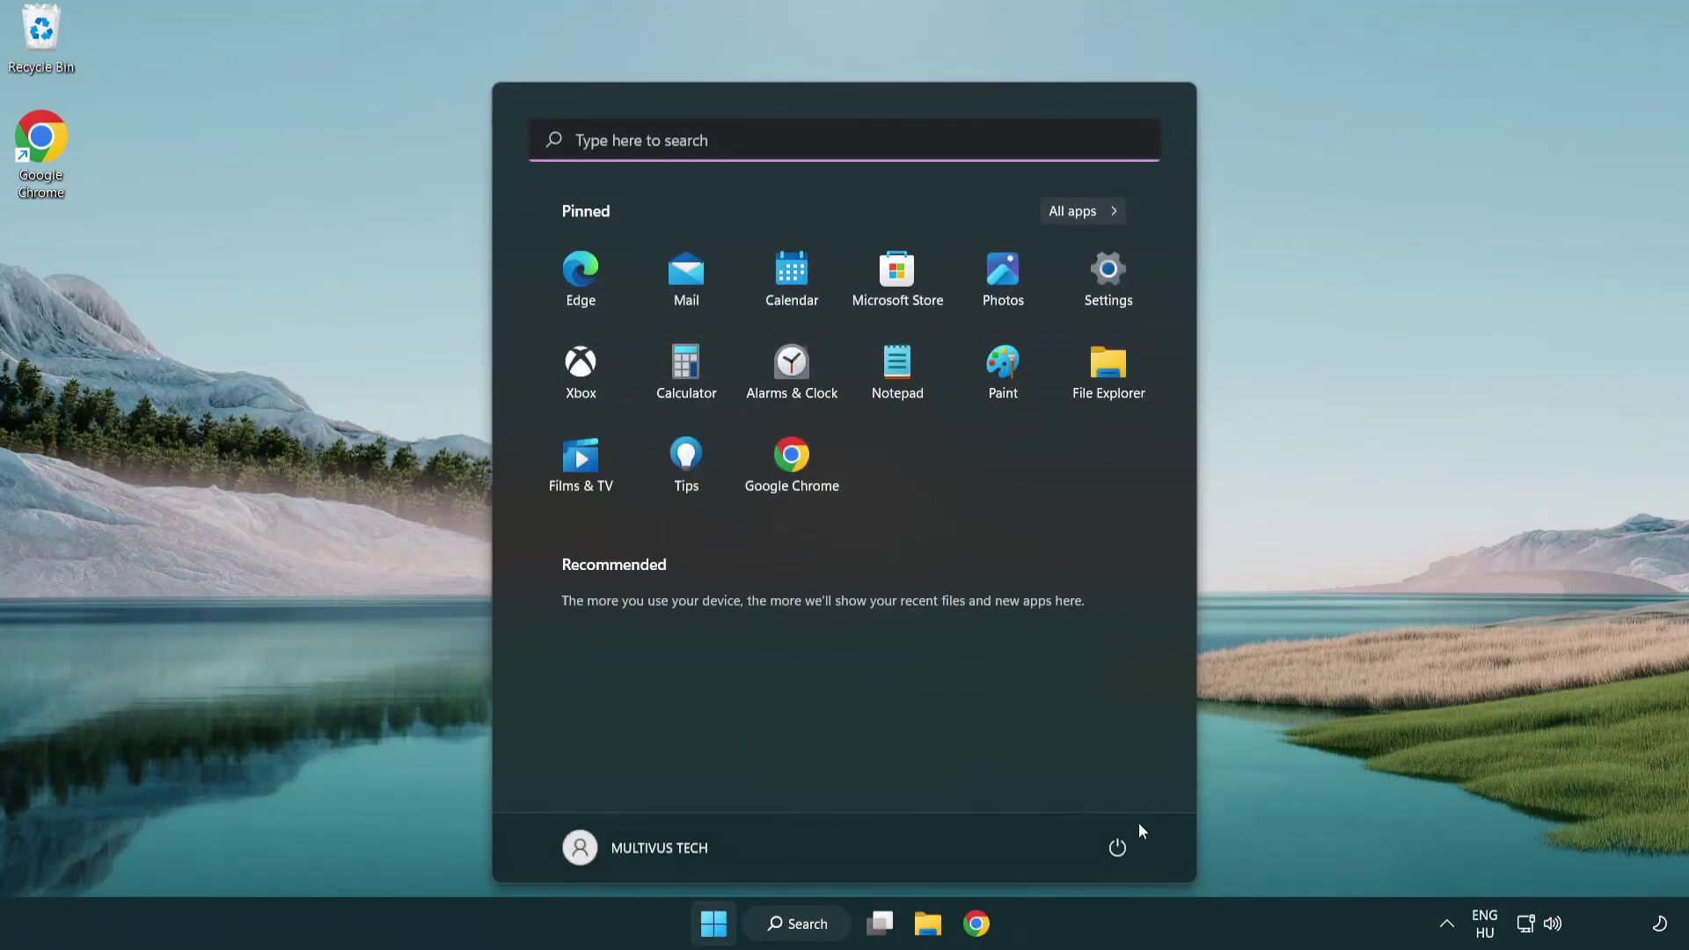
left_click(1119, 846)
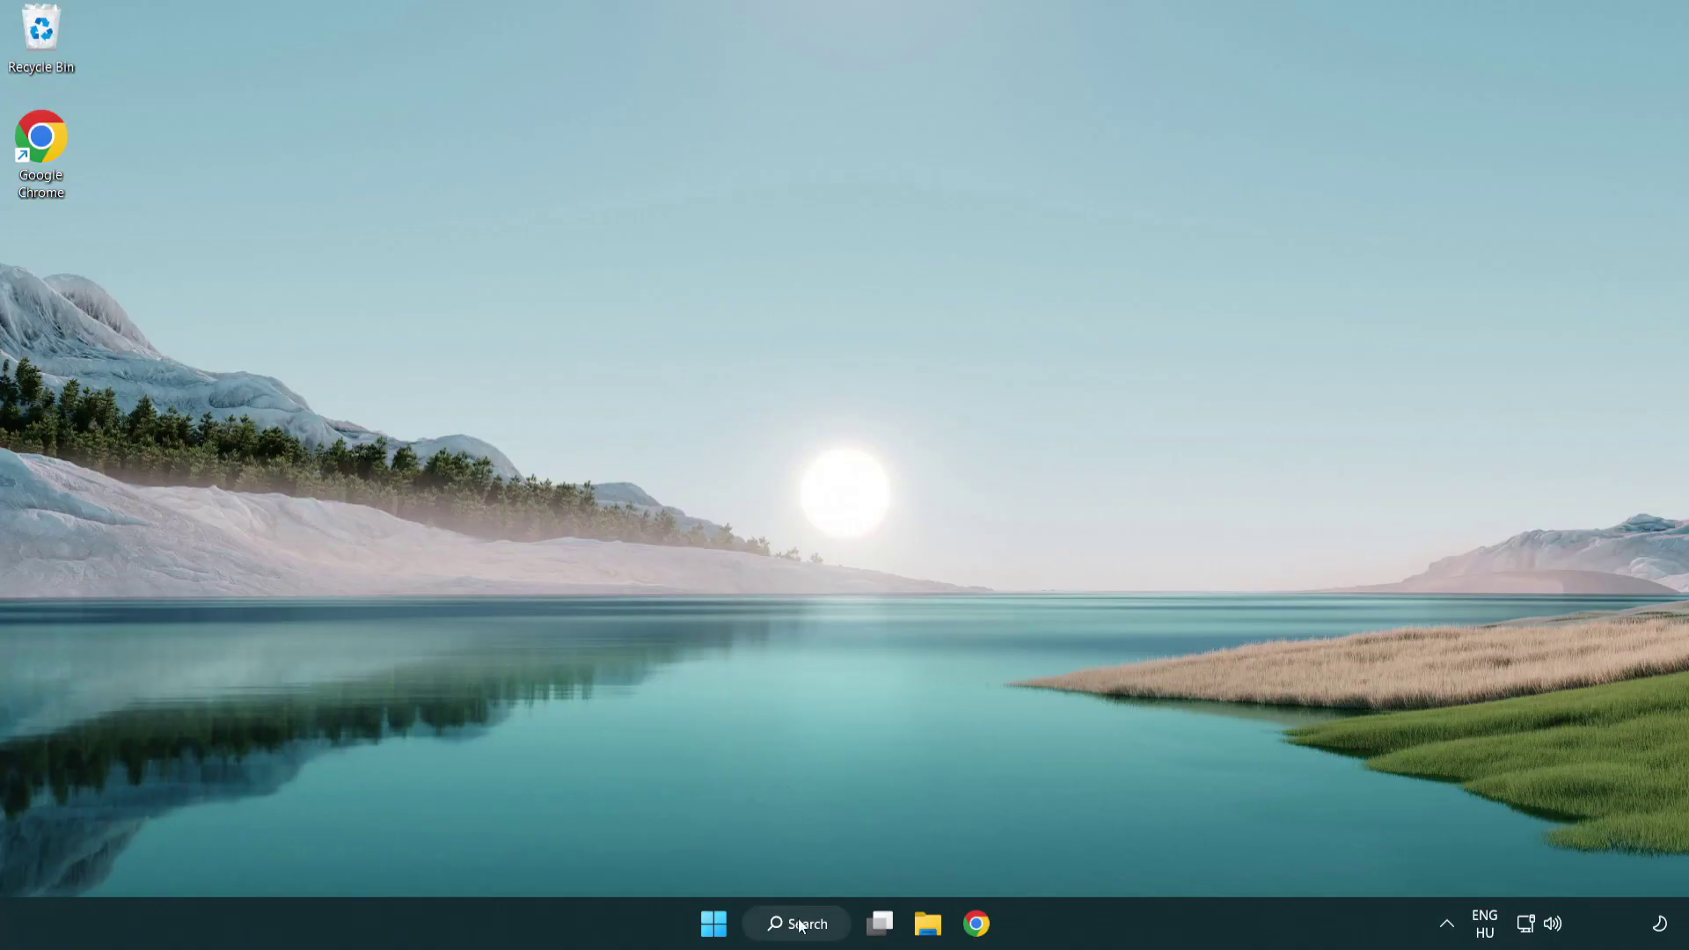
Search for 'security' and launch the Windows Security app from the results.
left_click(802, 937)
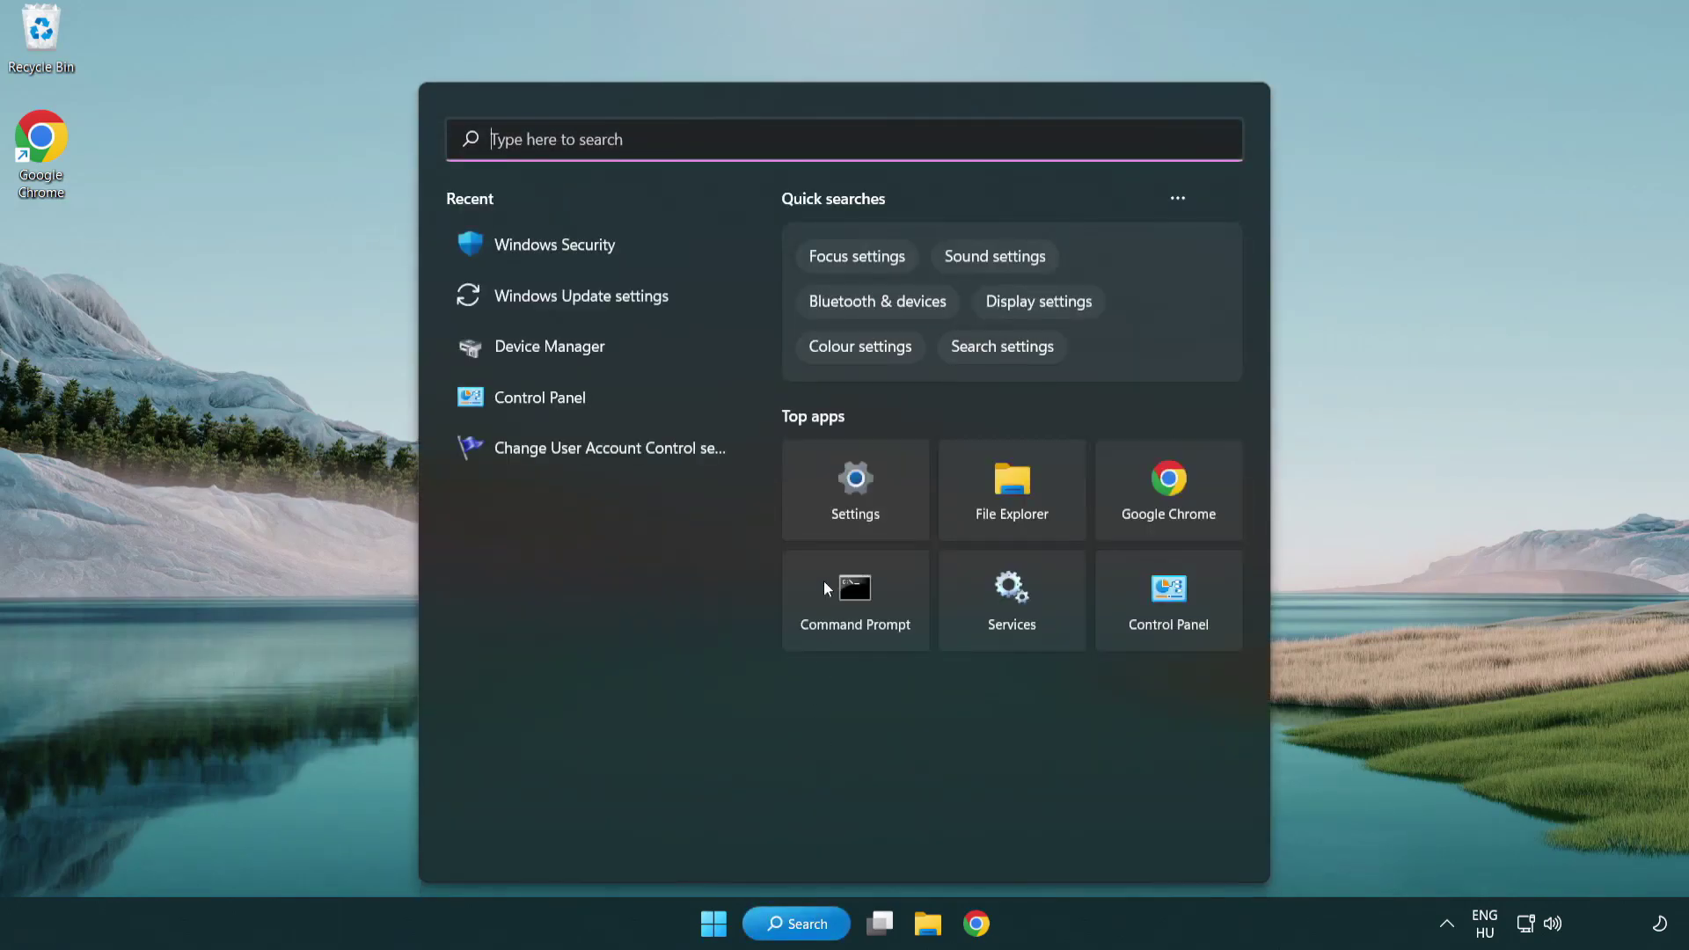
type("se")
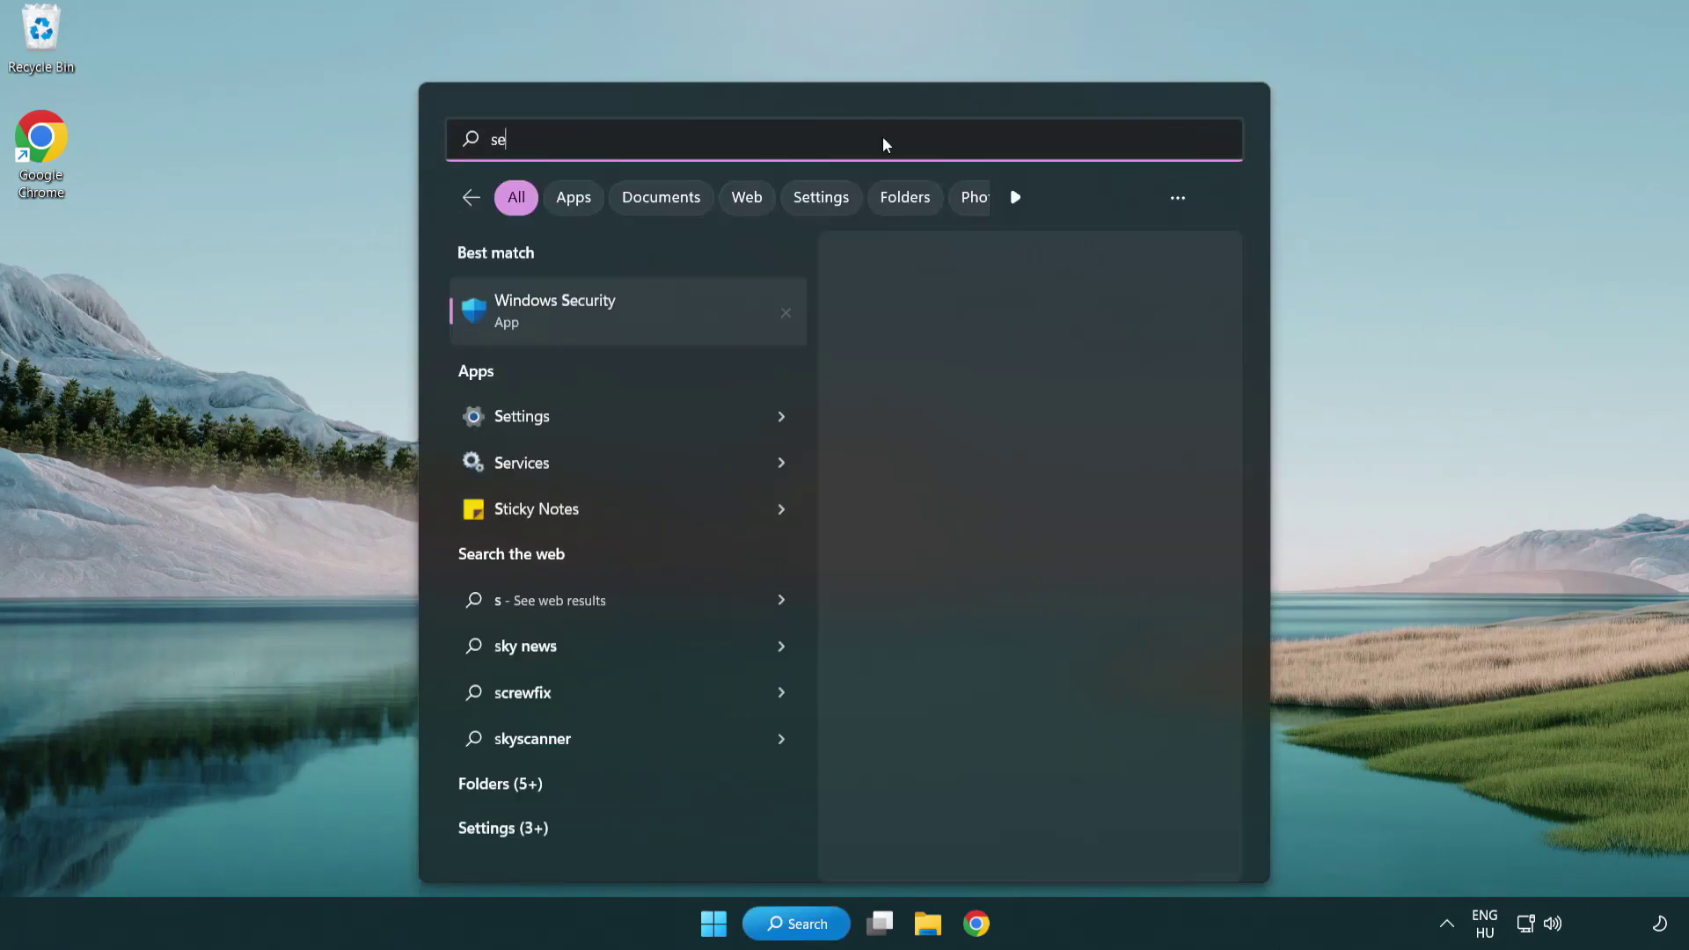
type("curi")
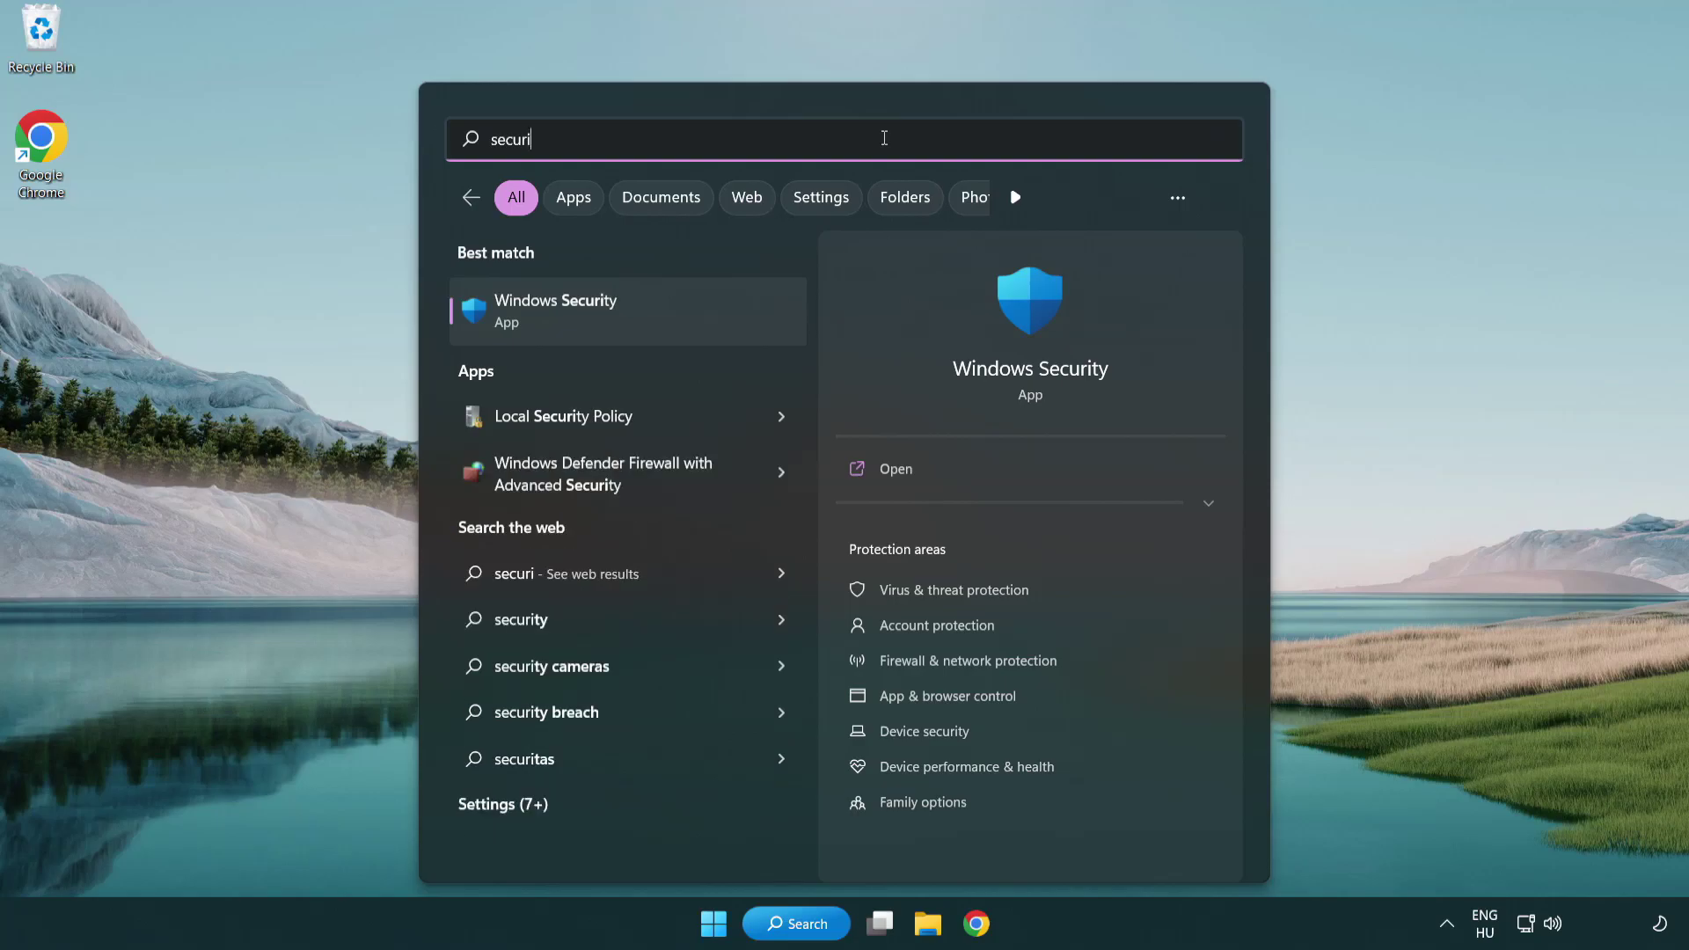
type("ty")
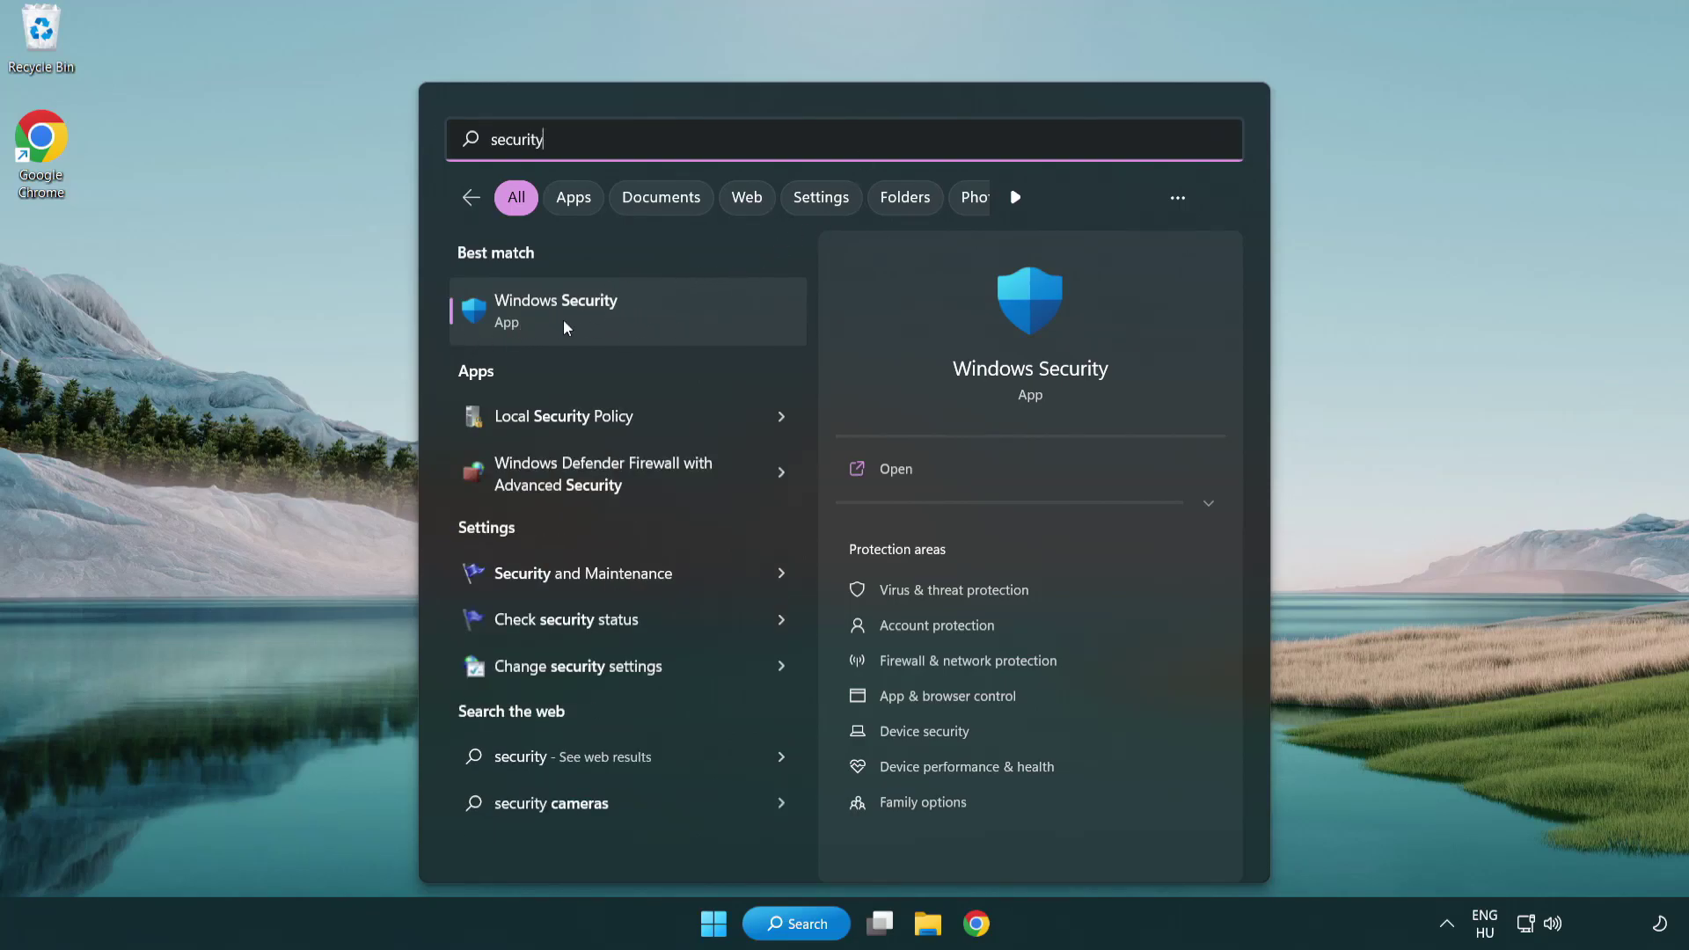
left_click(691, 327)
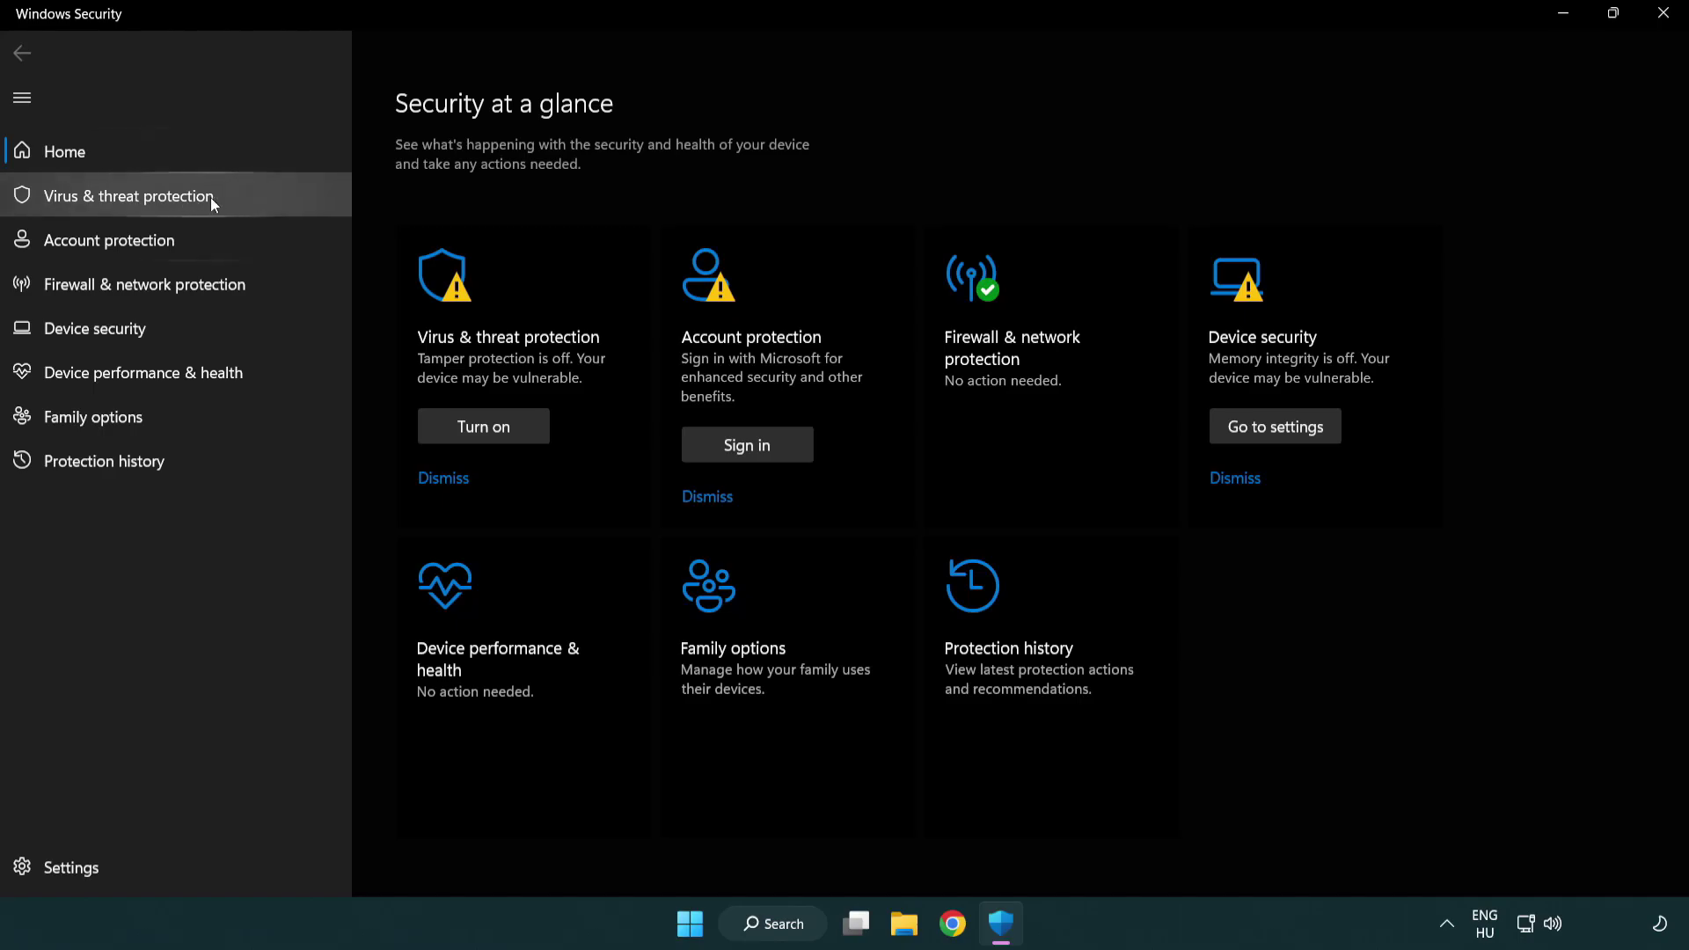
Go to Virus & threat protection settings and open Add or remove exclusions.
left_click(255, 195)
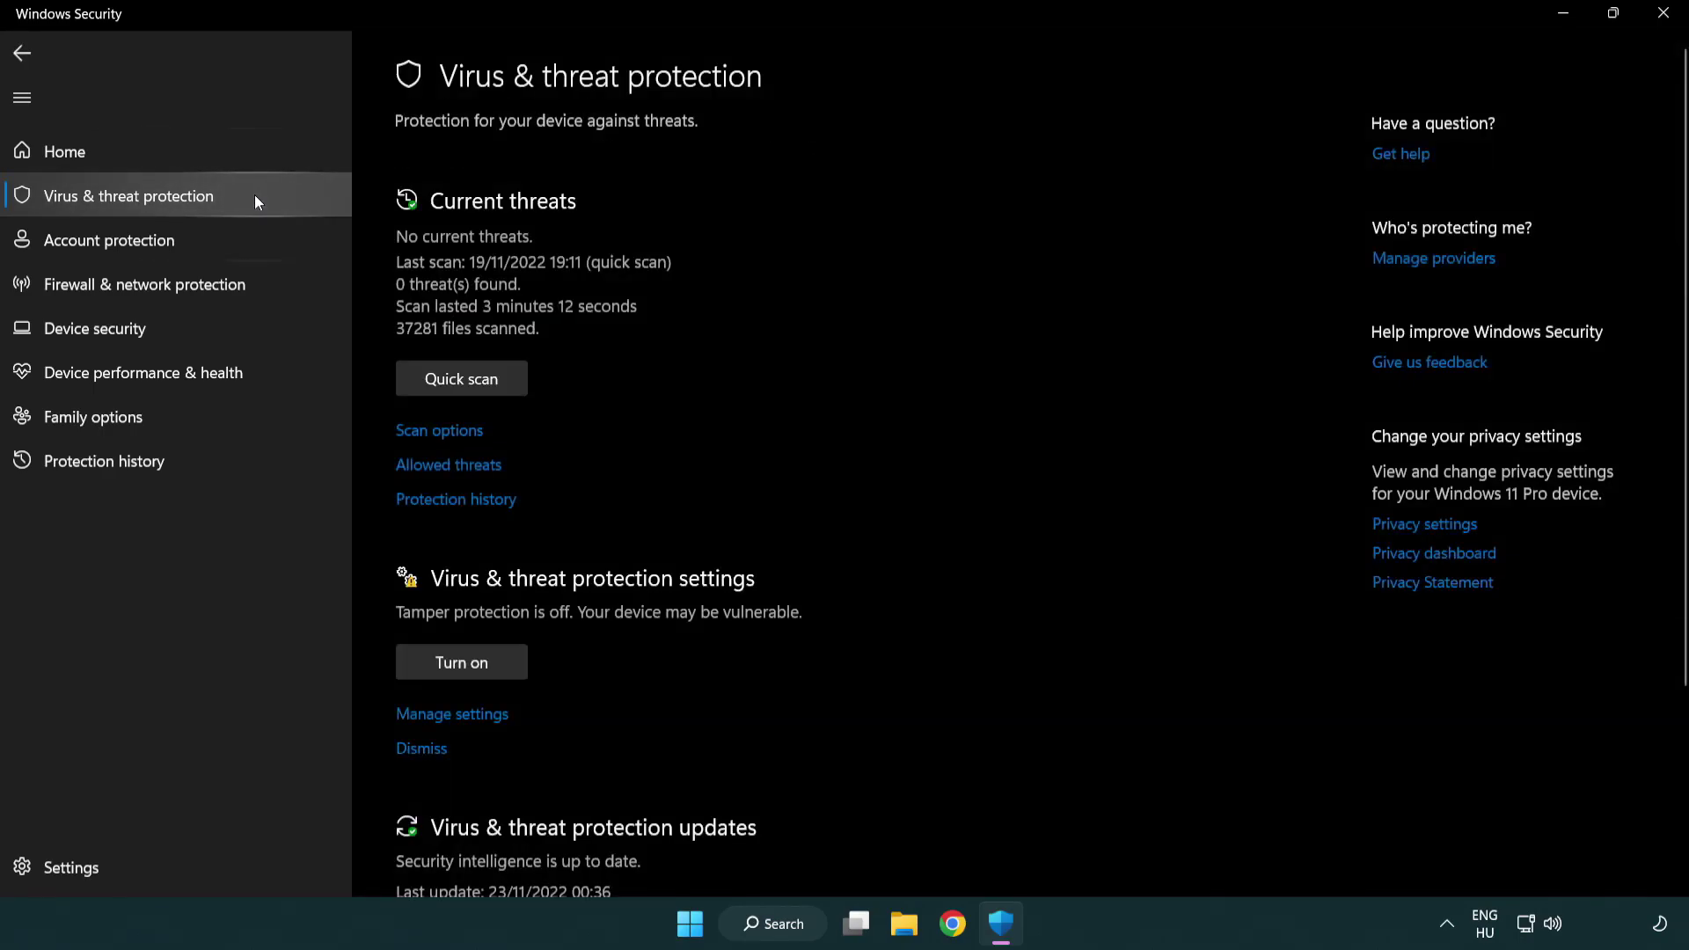
scroll(467, 382, "down", 1)
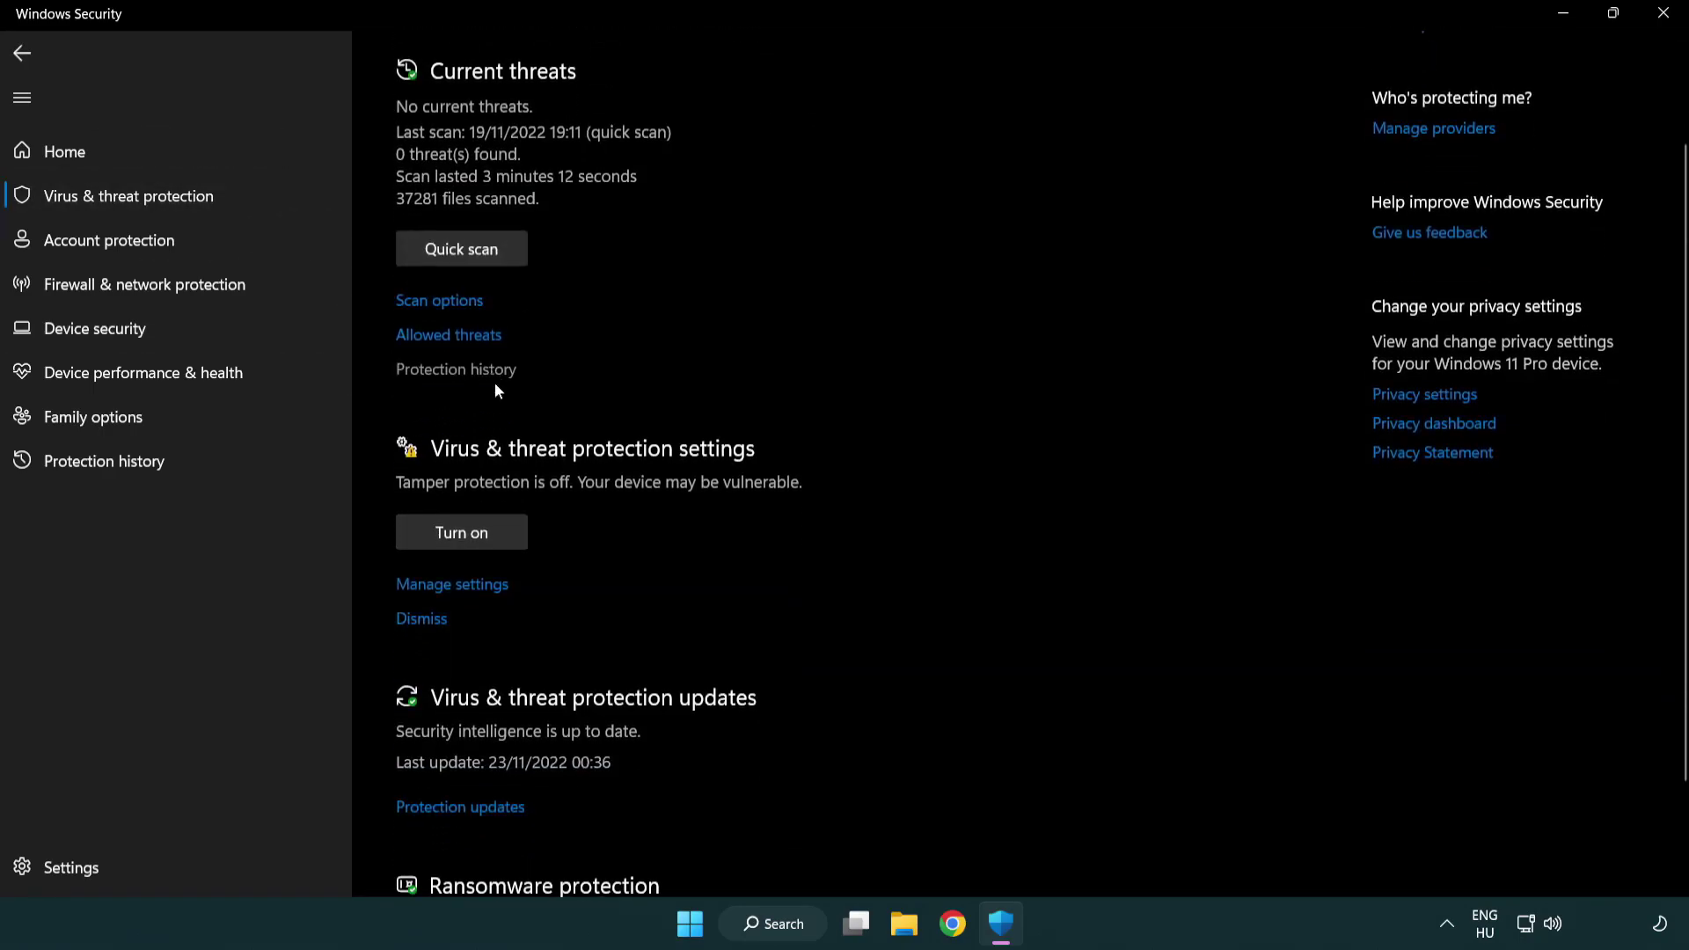
left_click(449, 588)
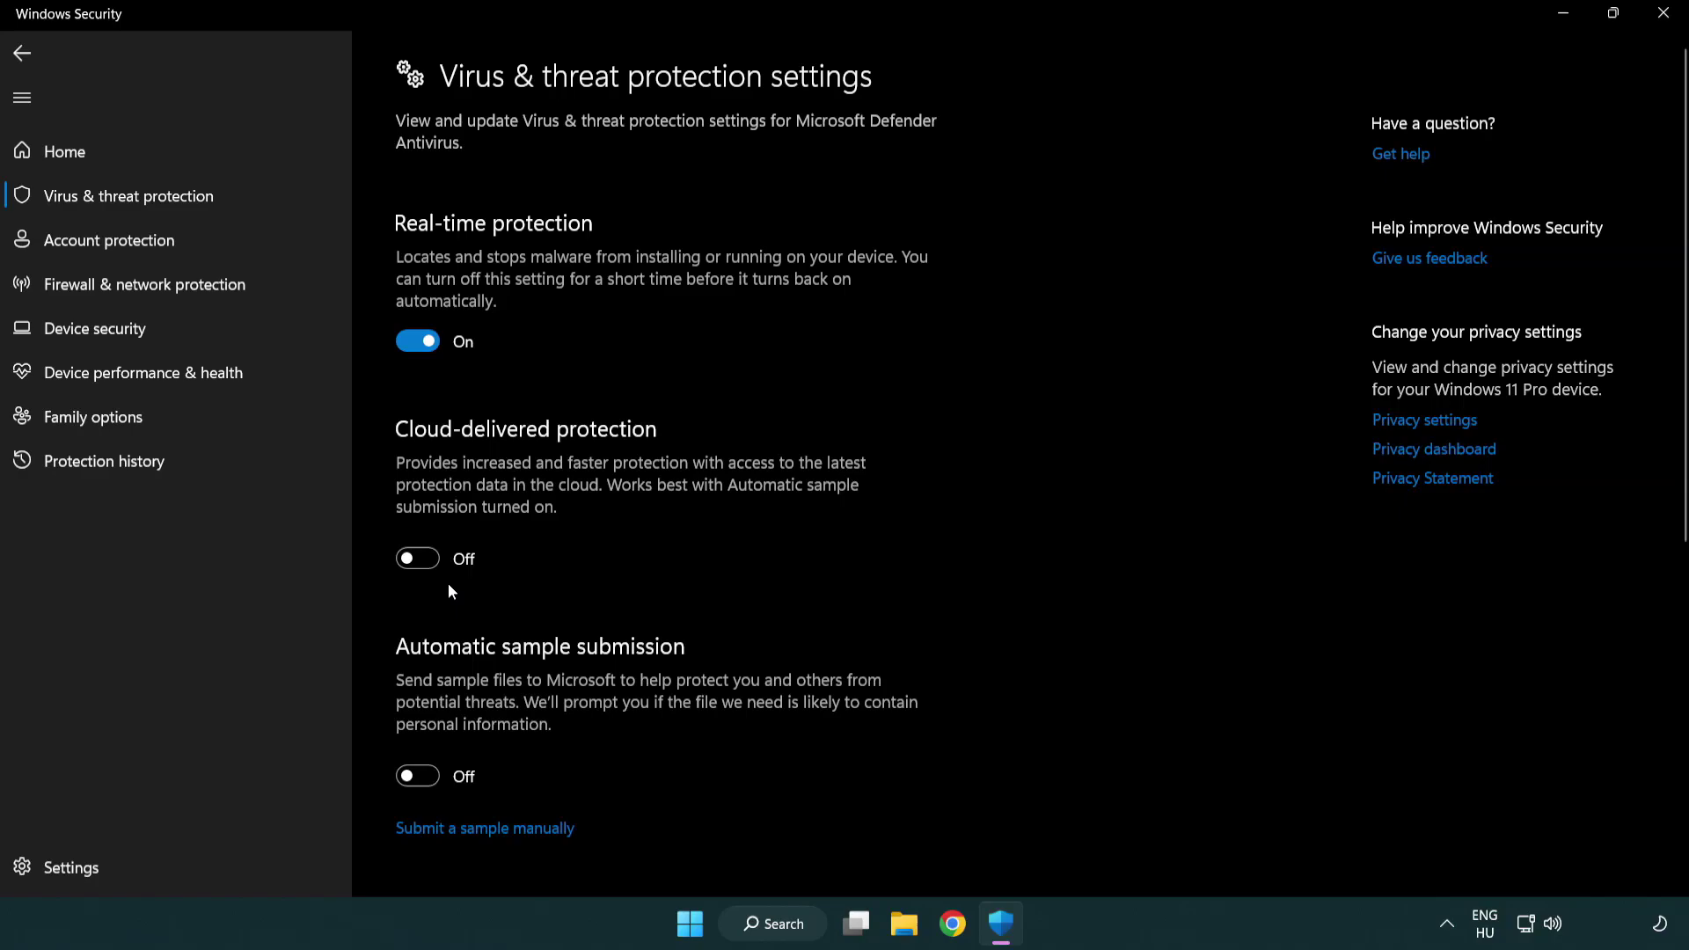
scroll(448, 586, "down", 5)
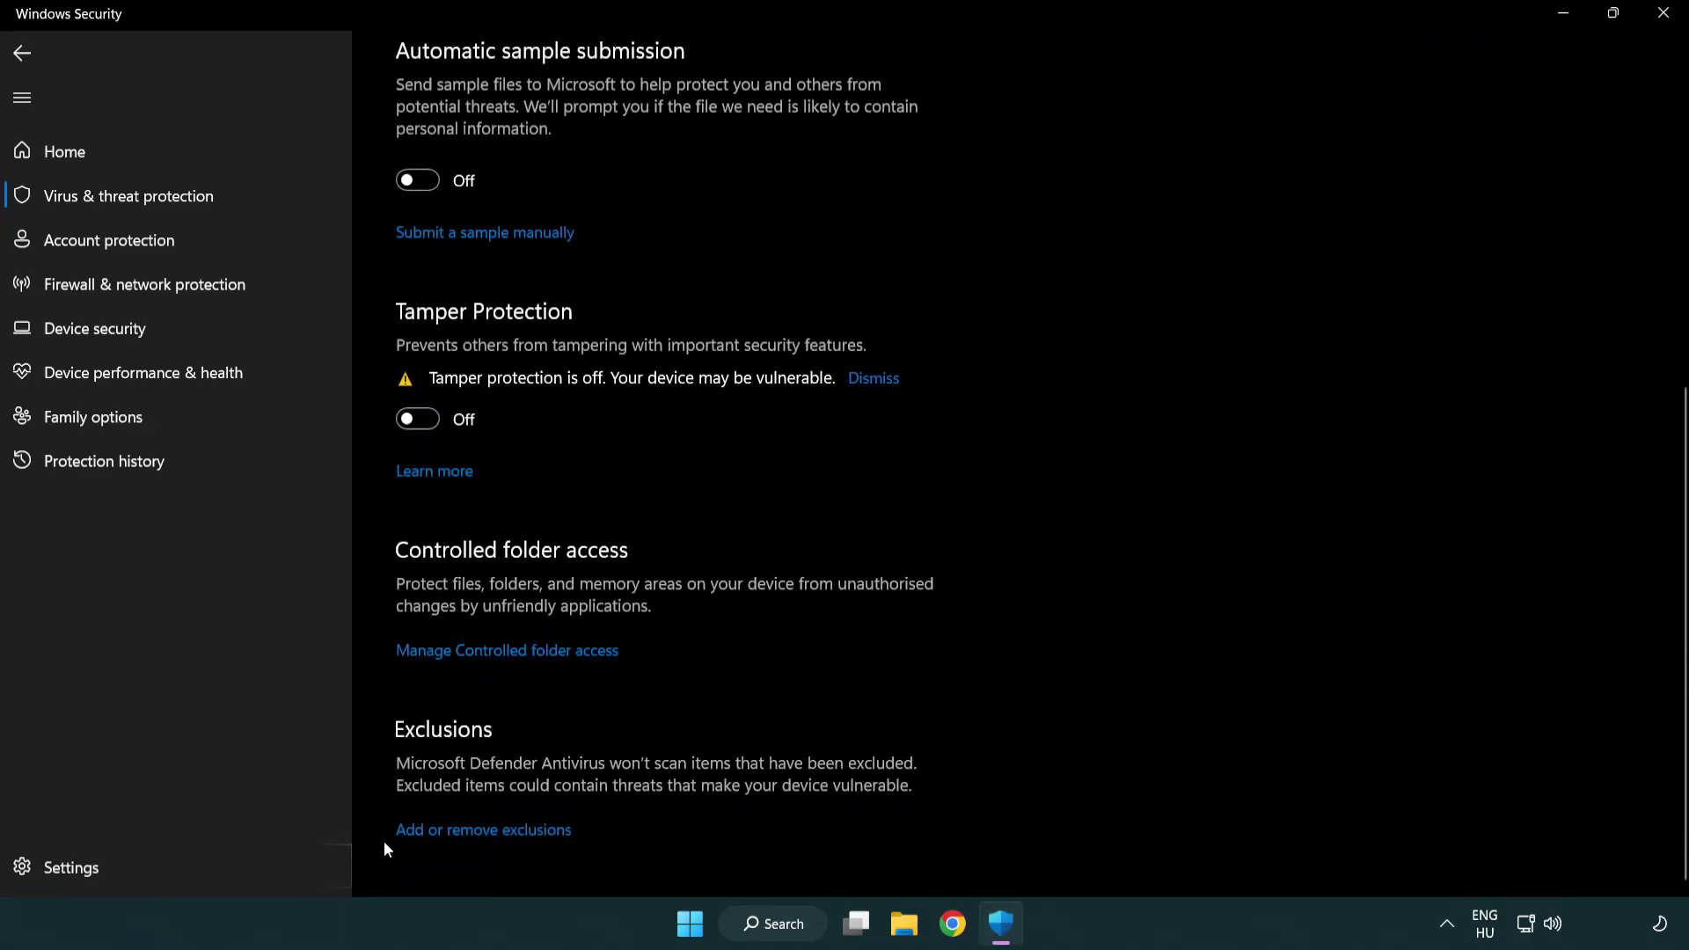
left_click(531, 835)
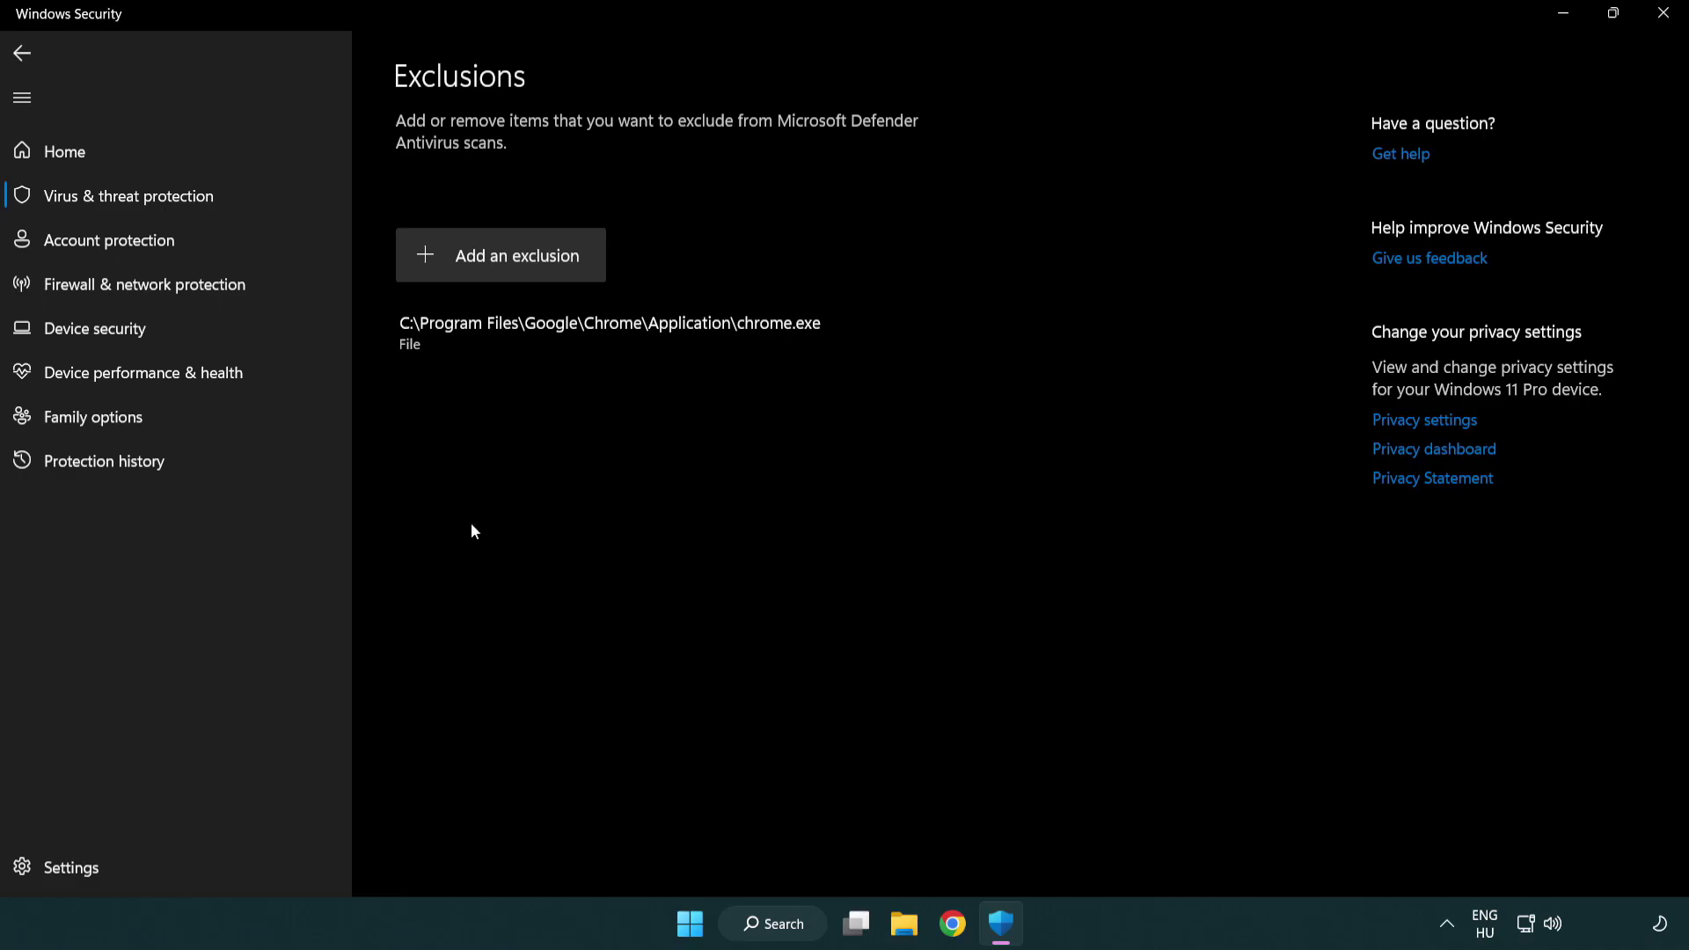
Add a File exclusion for the shortcut in C:\Program Files (x86)\NOT WORKING APP.
left_click(508, 265)
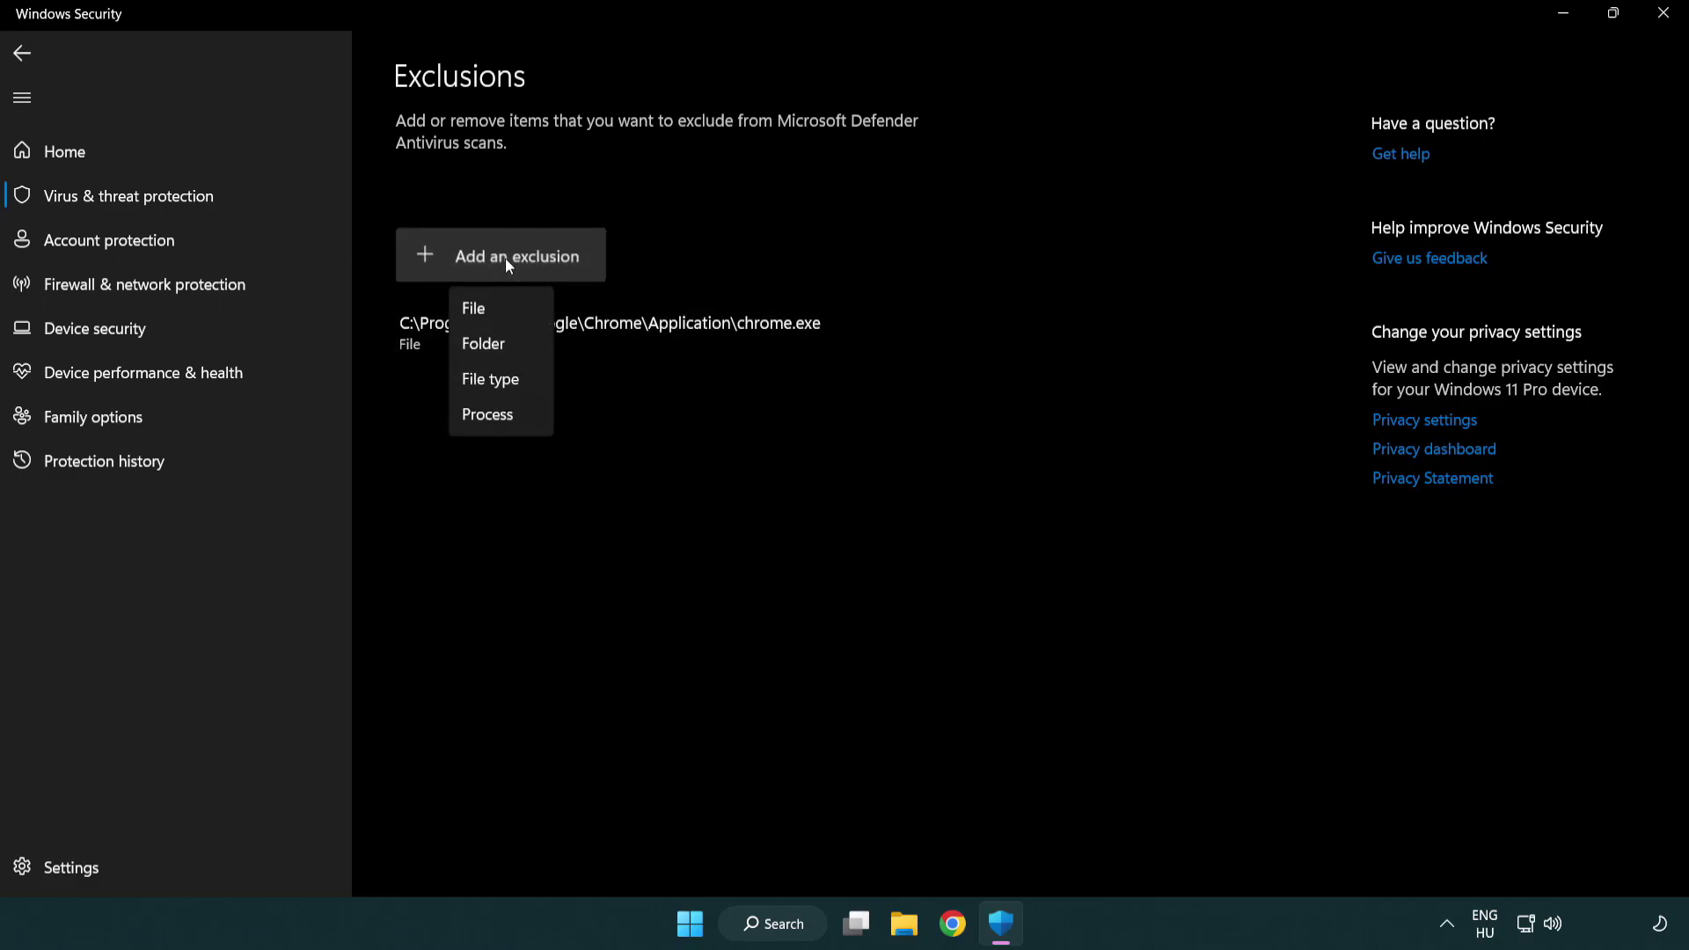
left_click(509, 312)
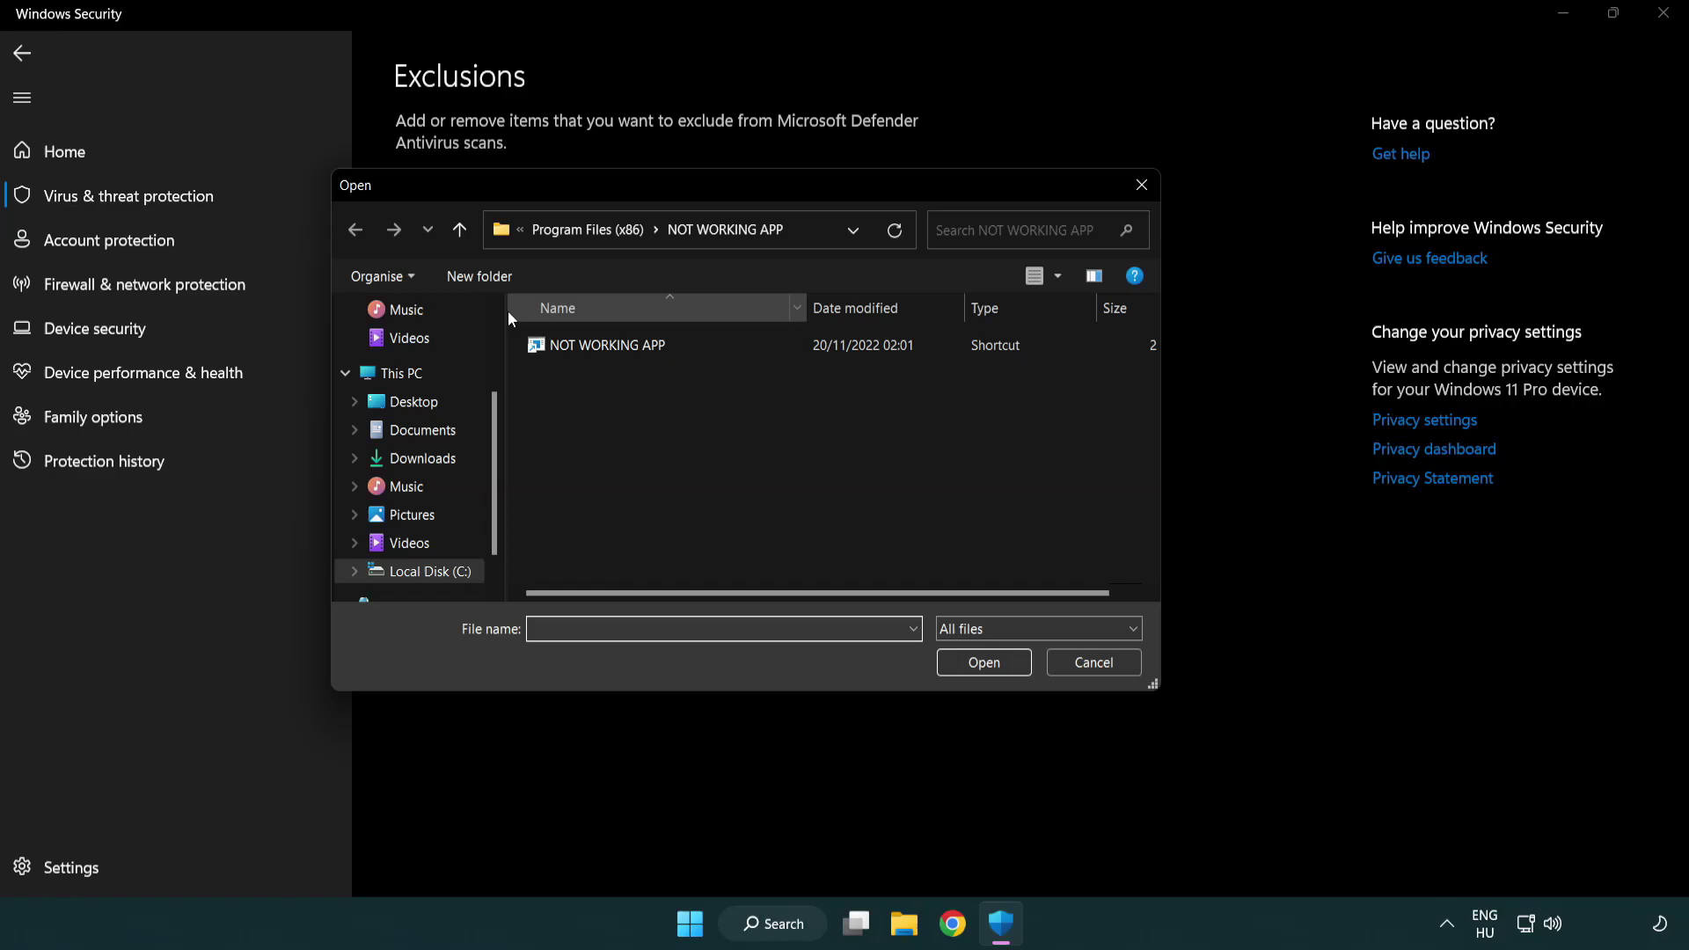
left_click(572, 231)
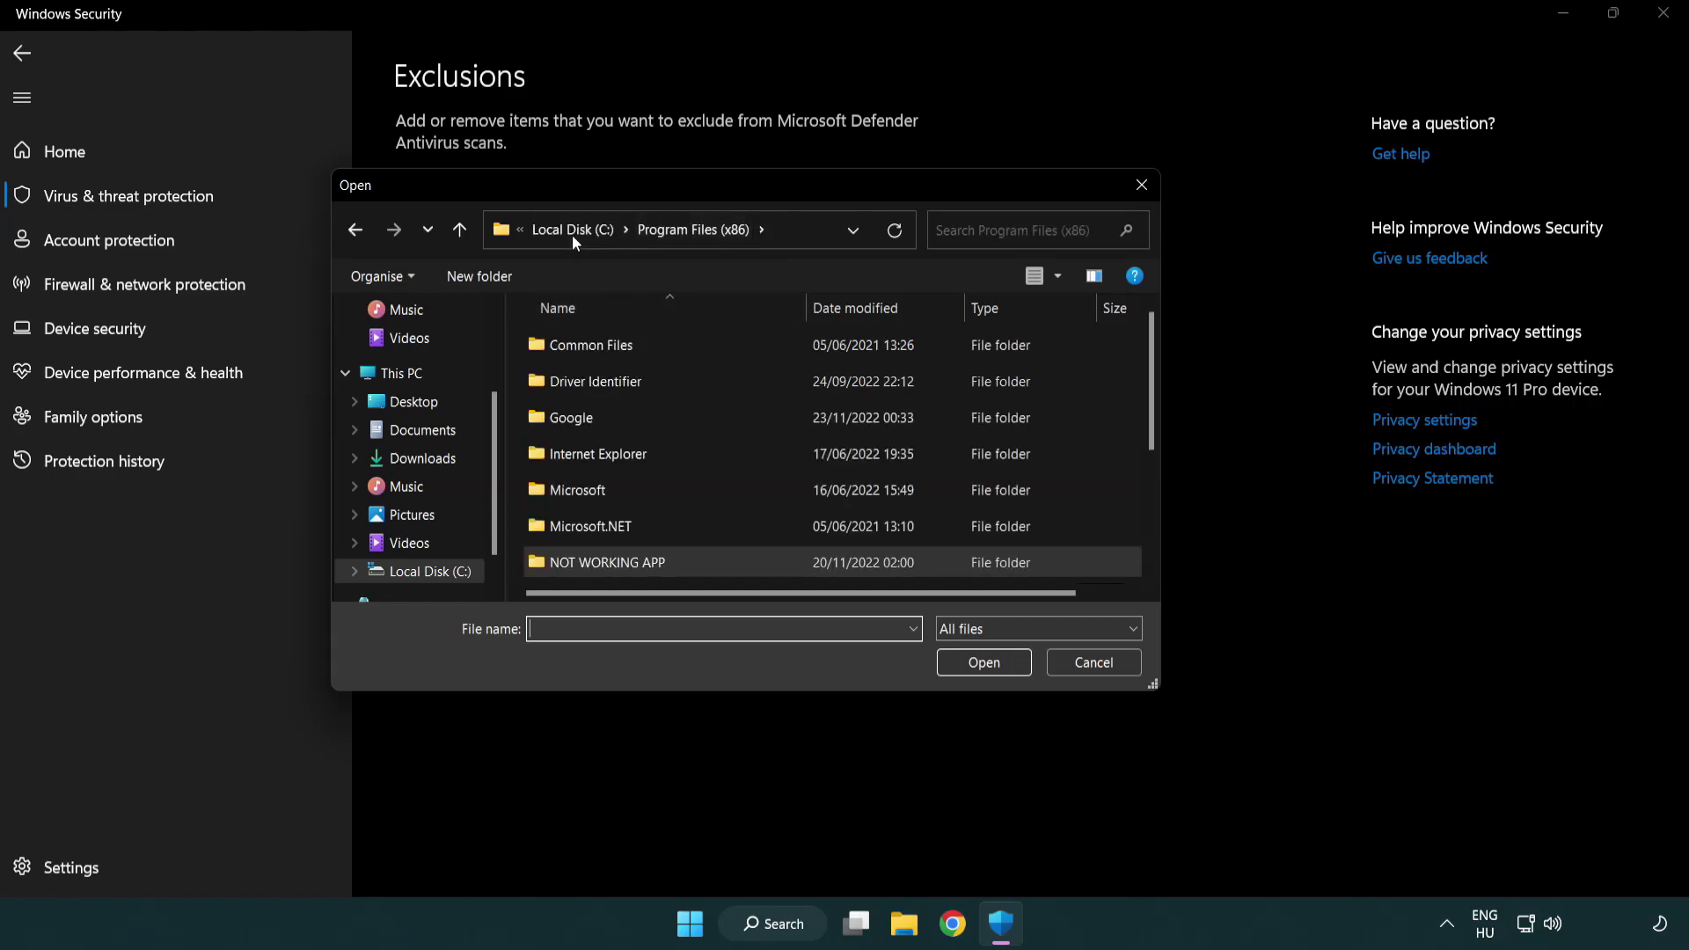
left_click(580, 231)
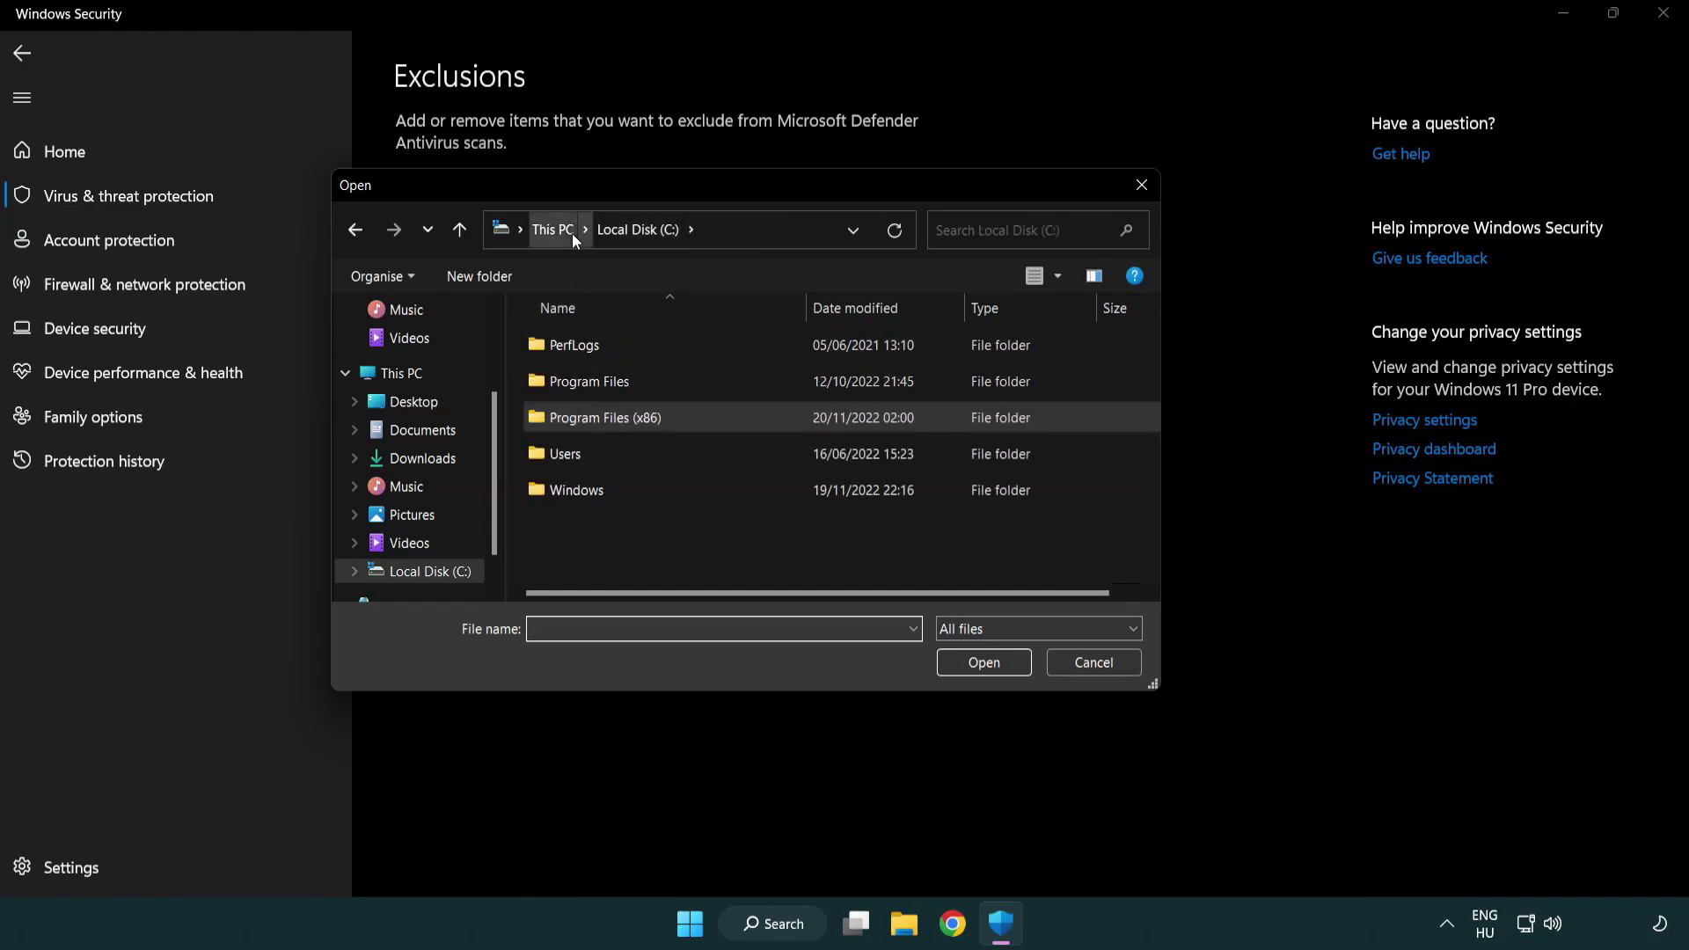
left_click(570, 233)
double_click(616, 582)
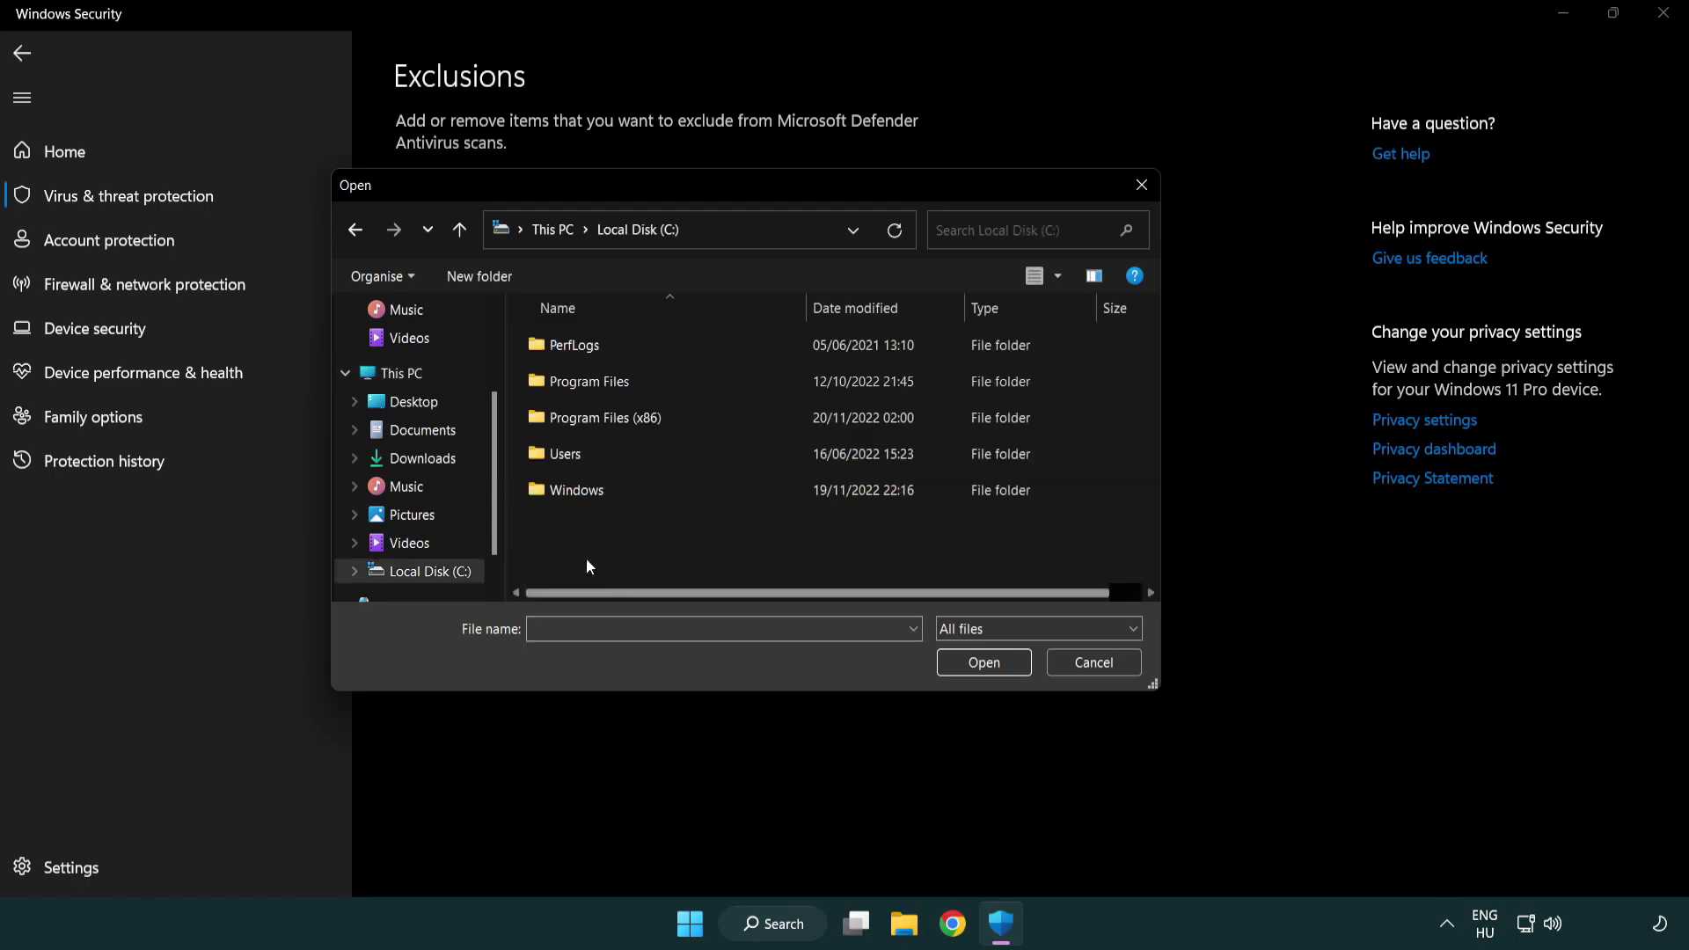
double_click(616, 414)
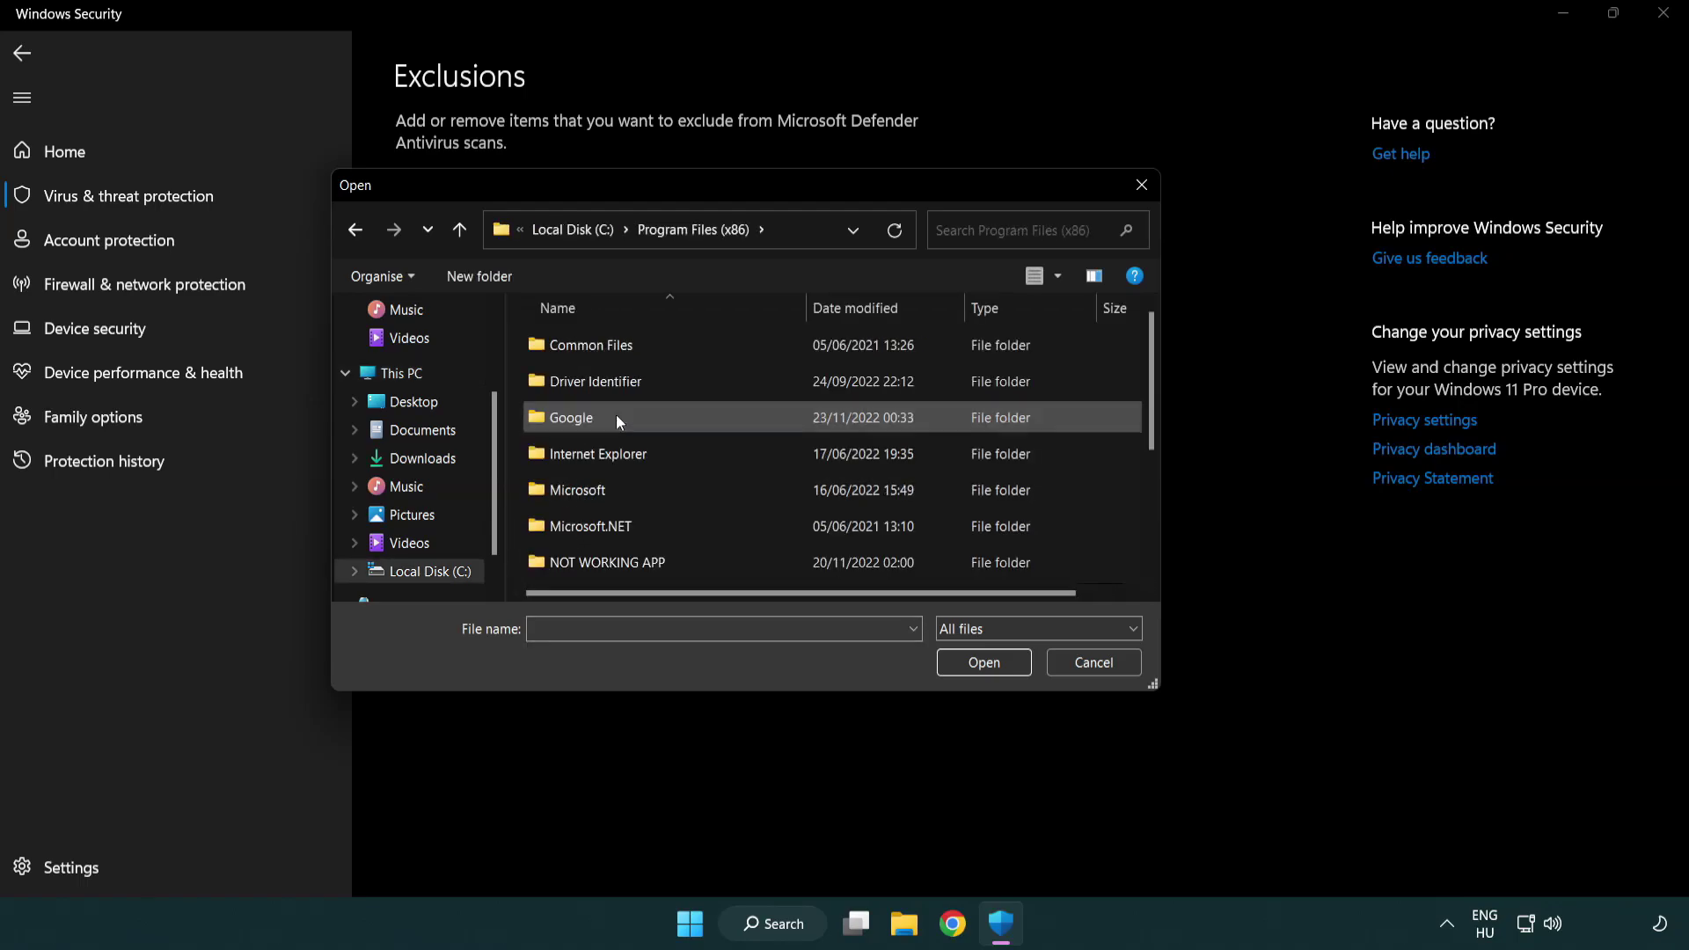
double_click(630, 565)
left_click(595, 343)
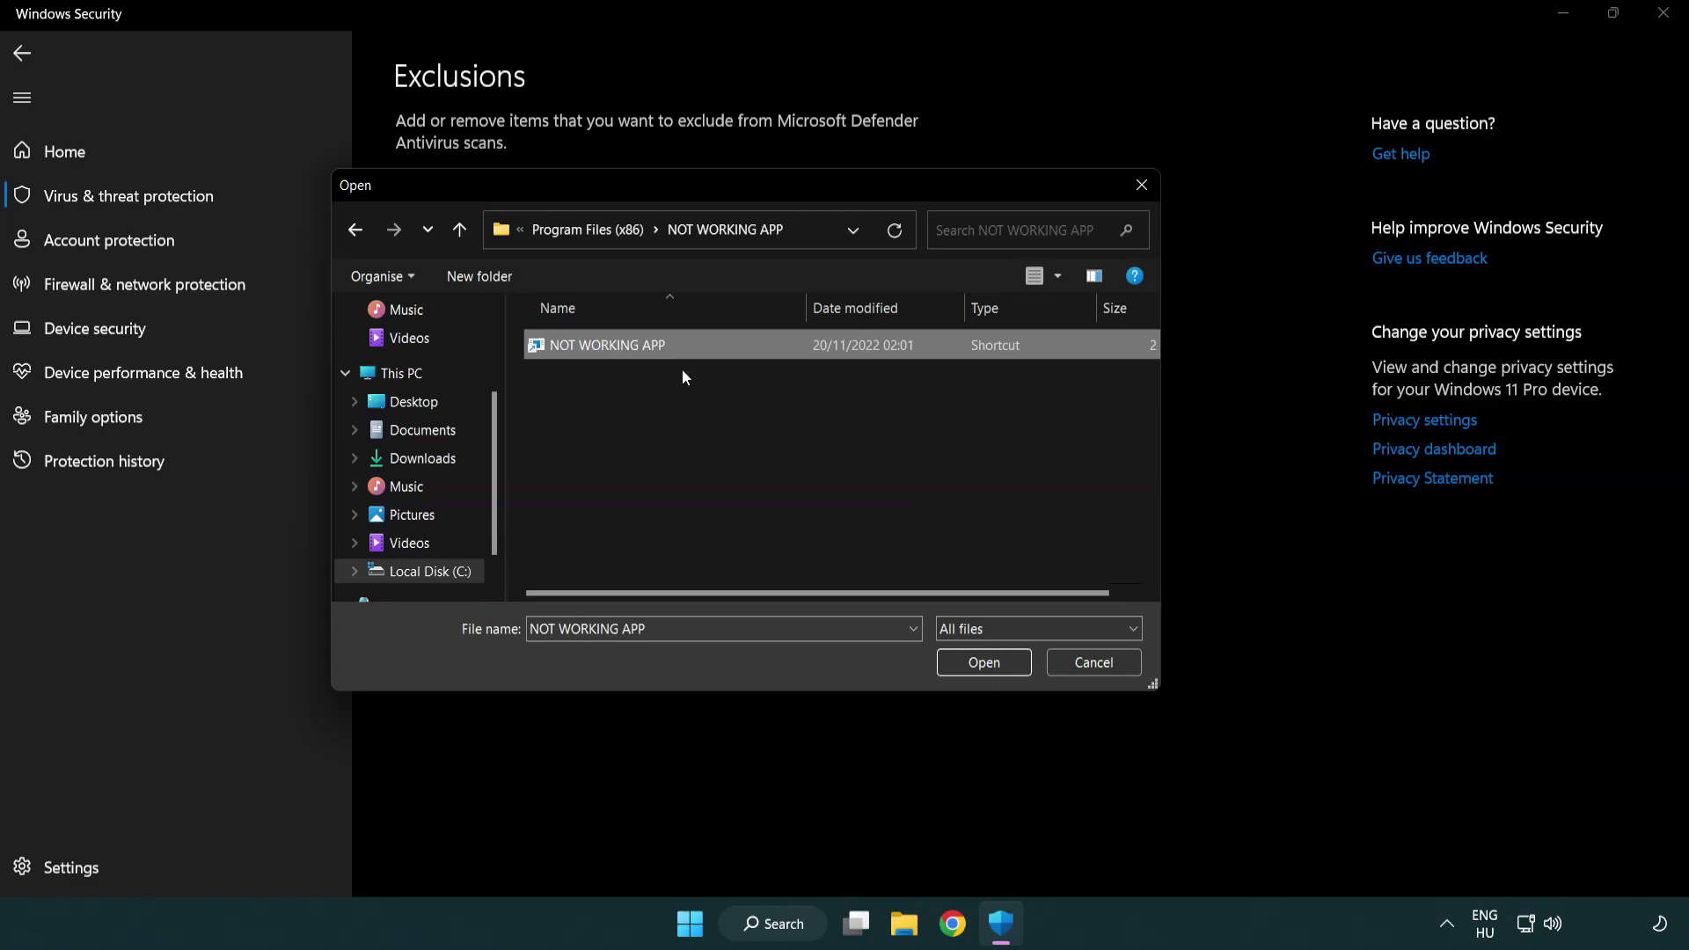
left_click(981, 668)
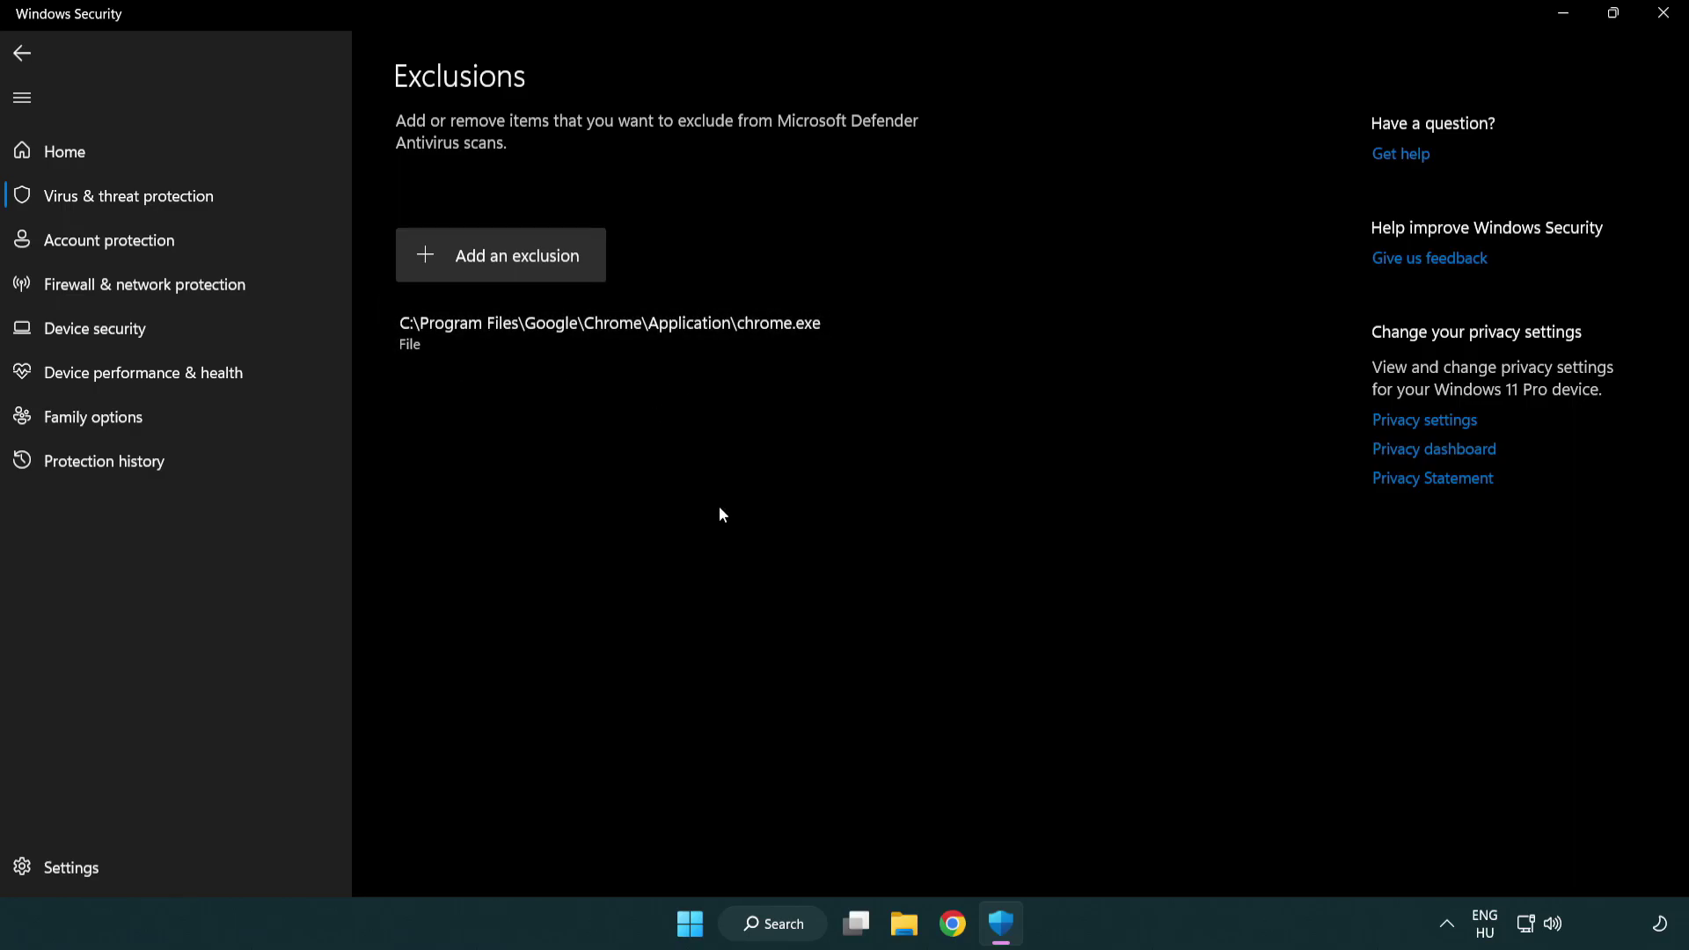
Close Windows Security and bring up the Start menu power options to restart.
left_click(1665, 16)
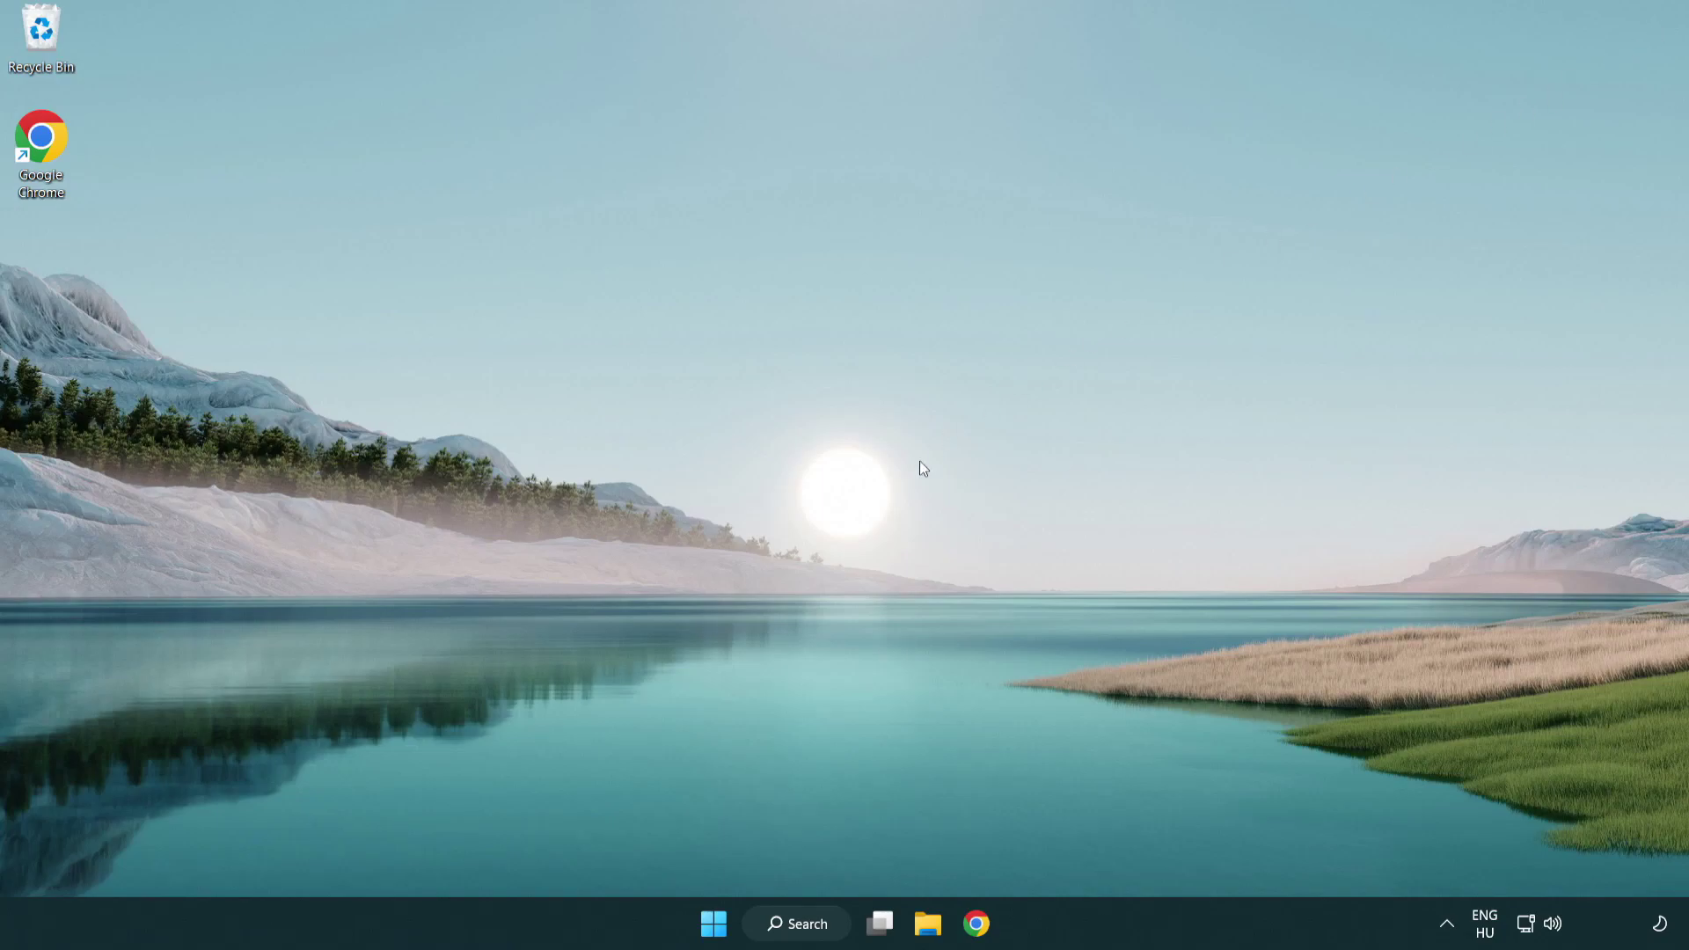
left_click(711, 923)
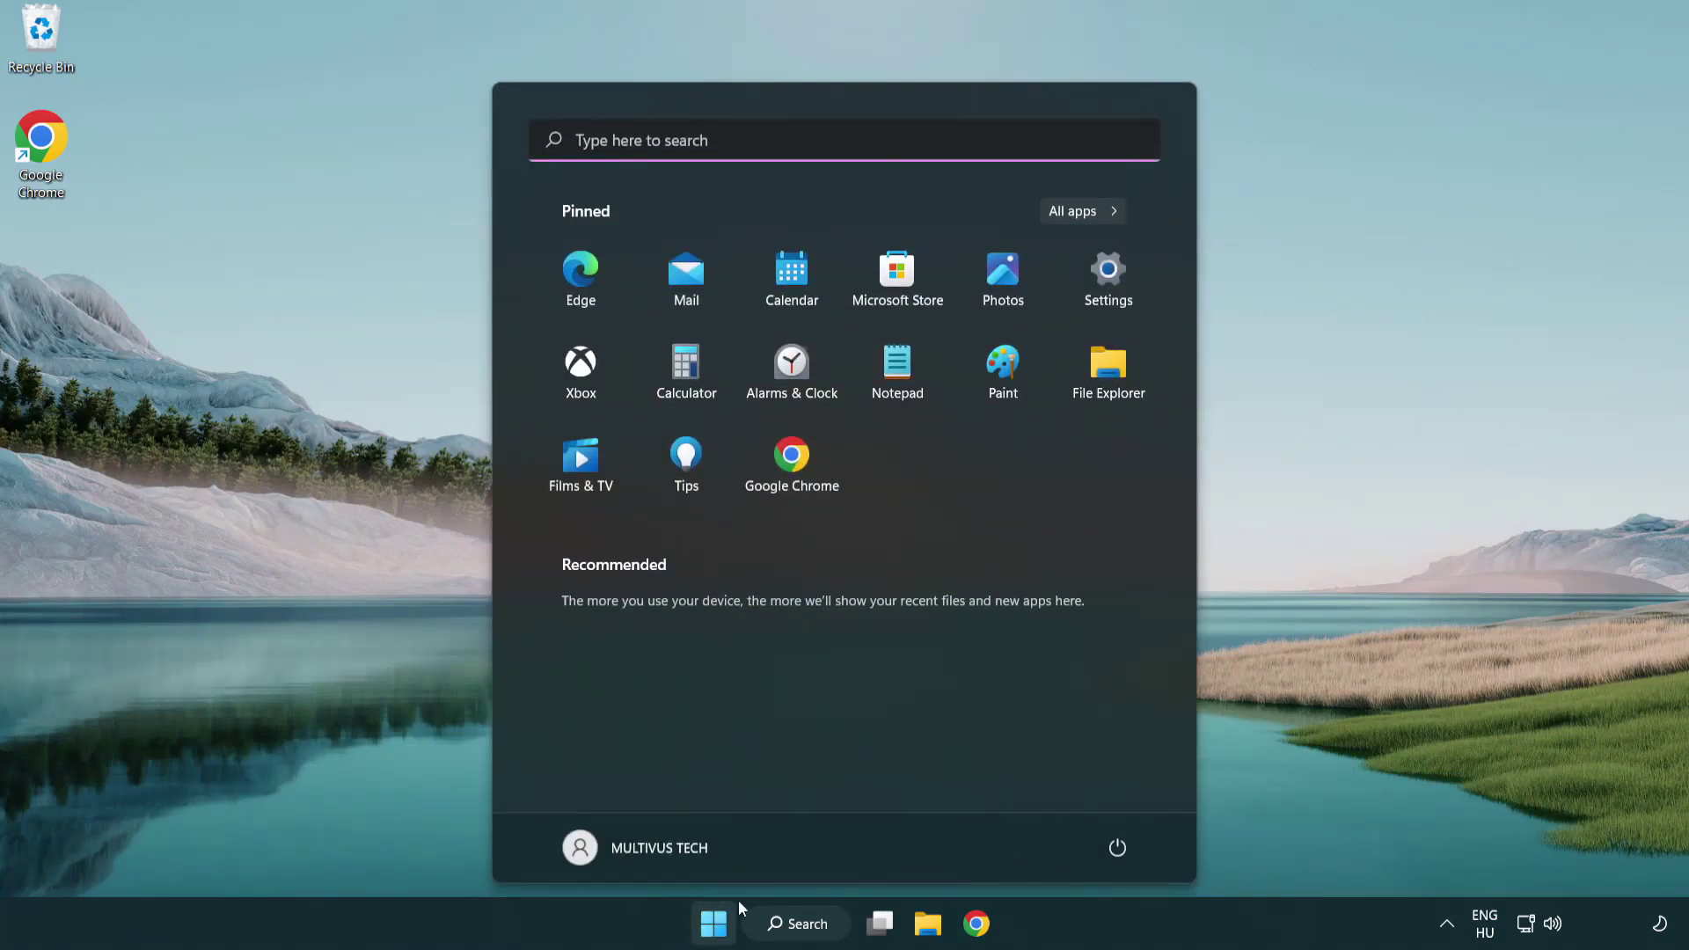
left_click(1119, 846)
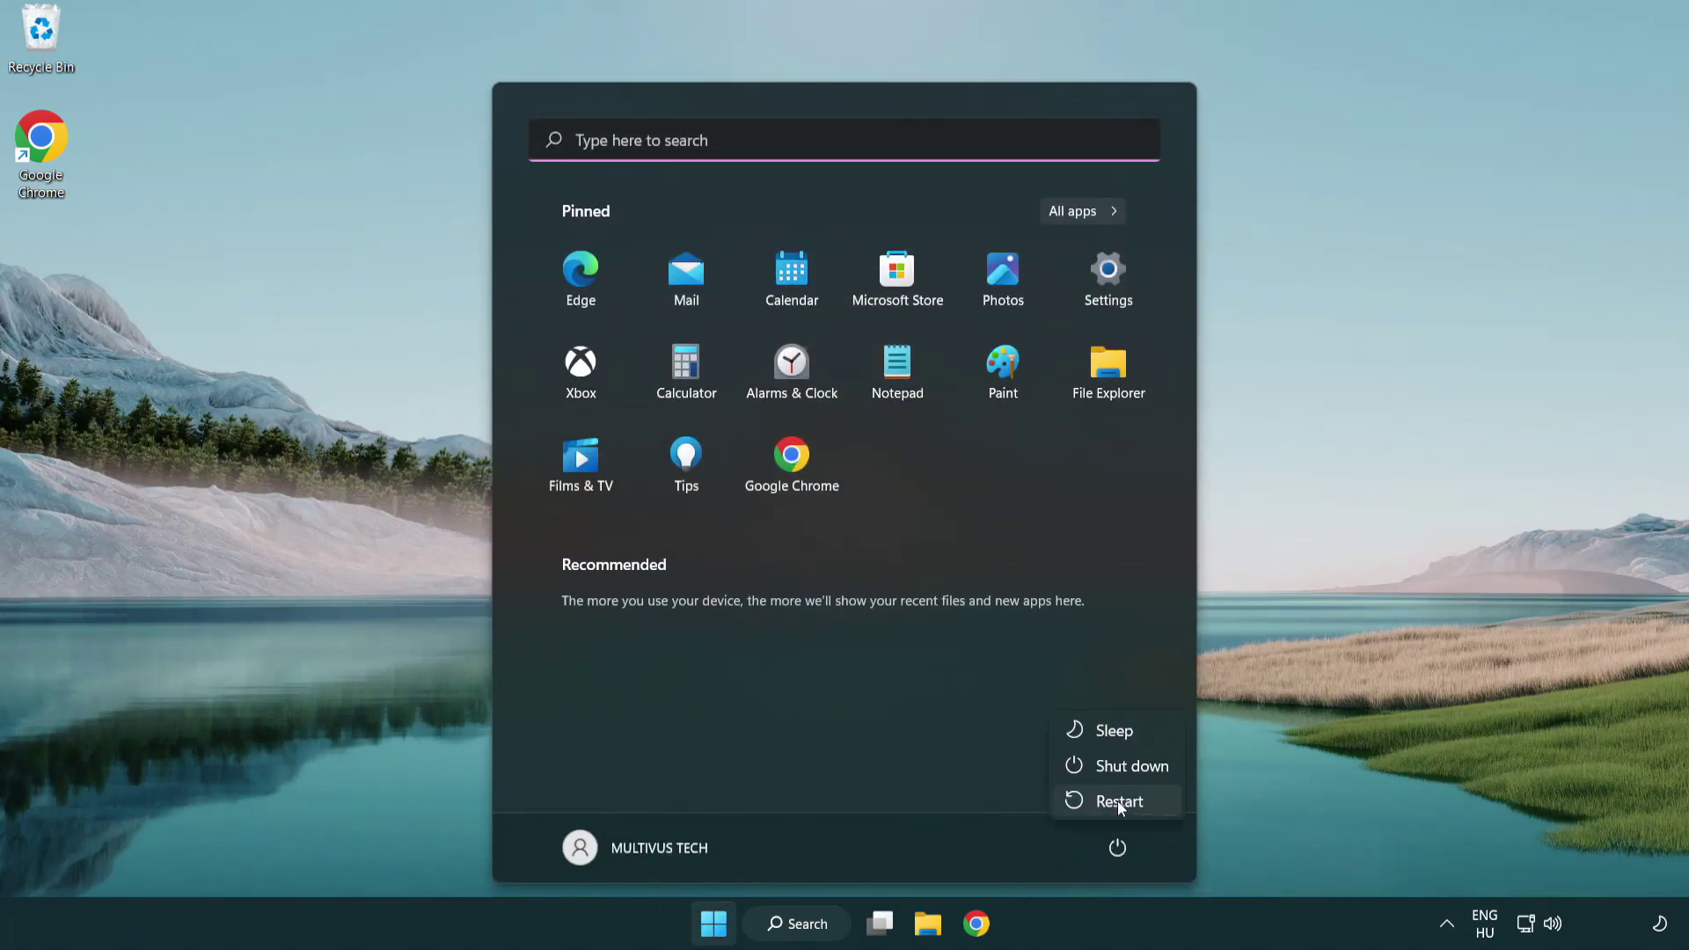